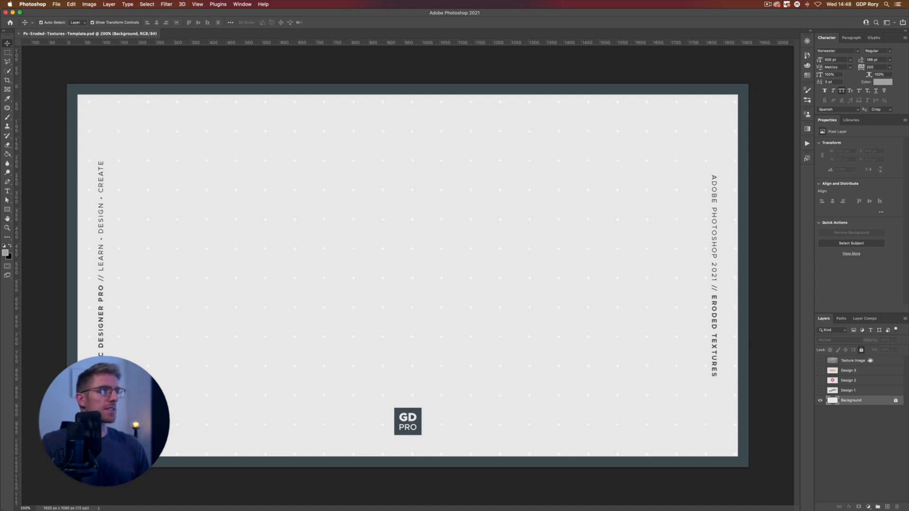
Add a new layer above the Texture Image layer and fill it with white, using default colours swapped so white is the foreground
left_click(881, 364)
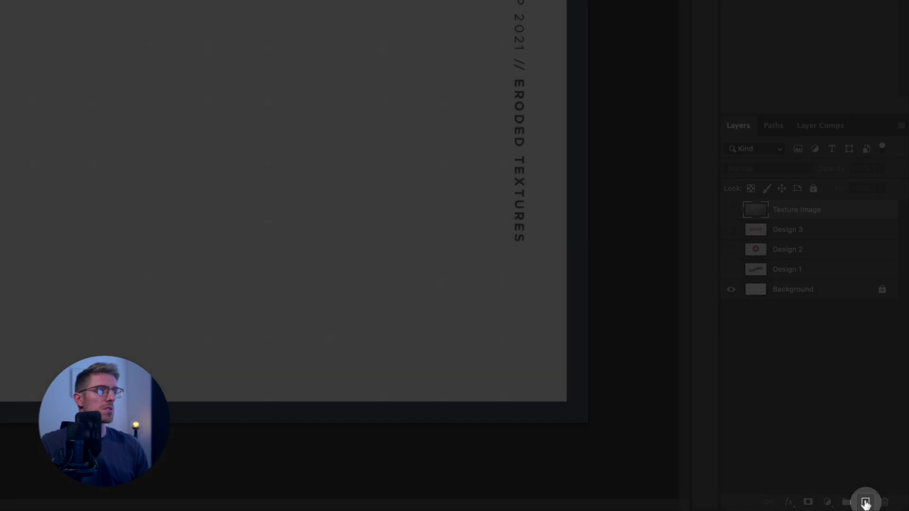
left_click(865, 502)
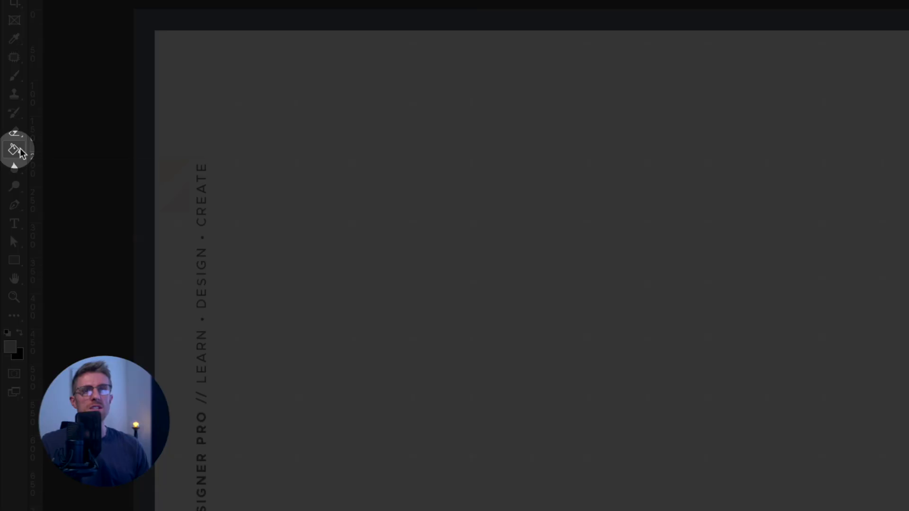
left_click(15, 150)
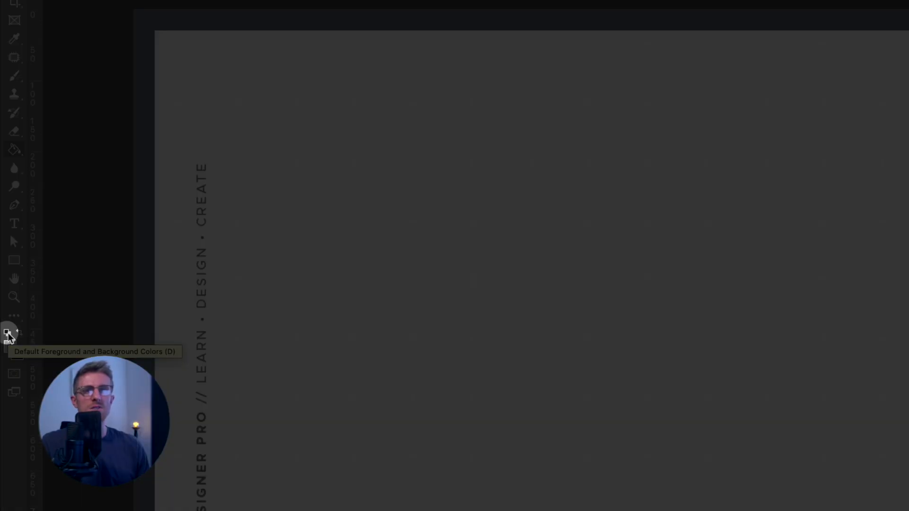
left_click(7, 334)
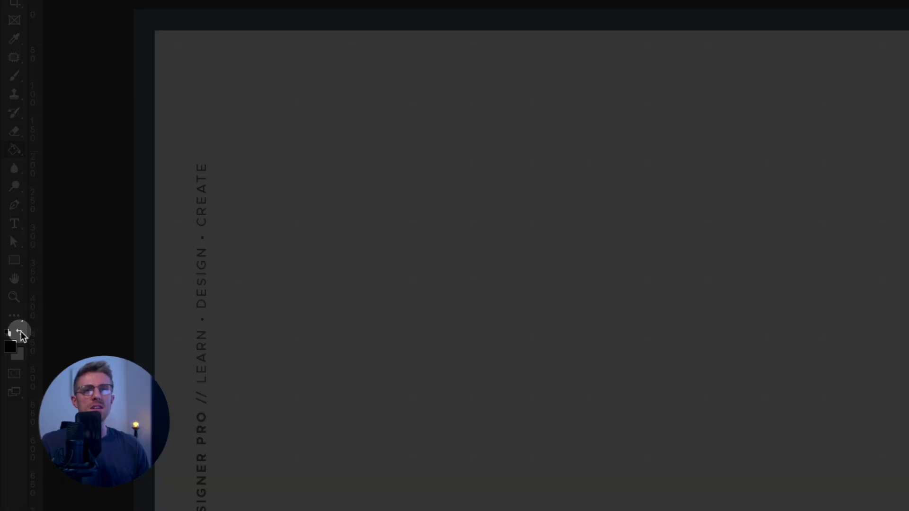
left_click(20, 333)
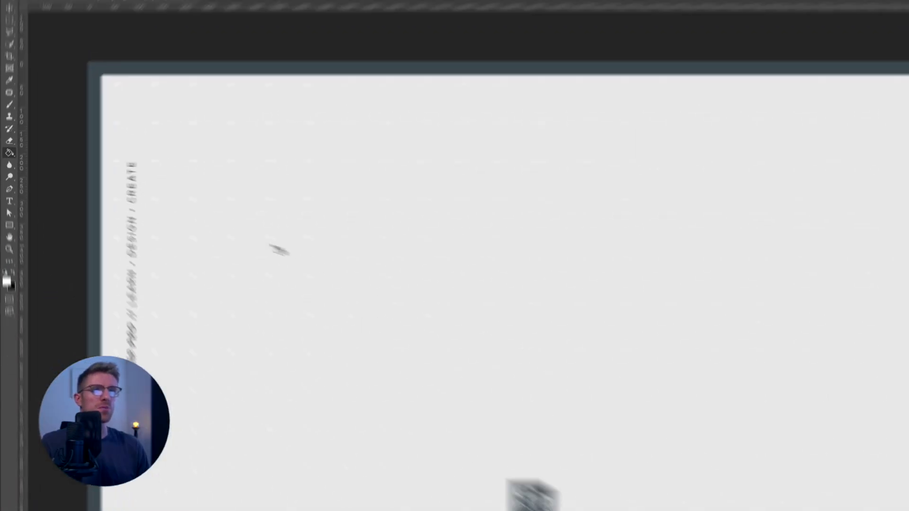
left_click(282, 251)
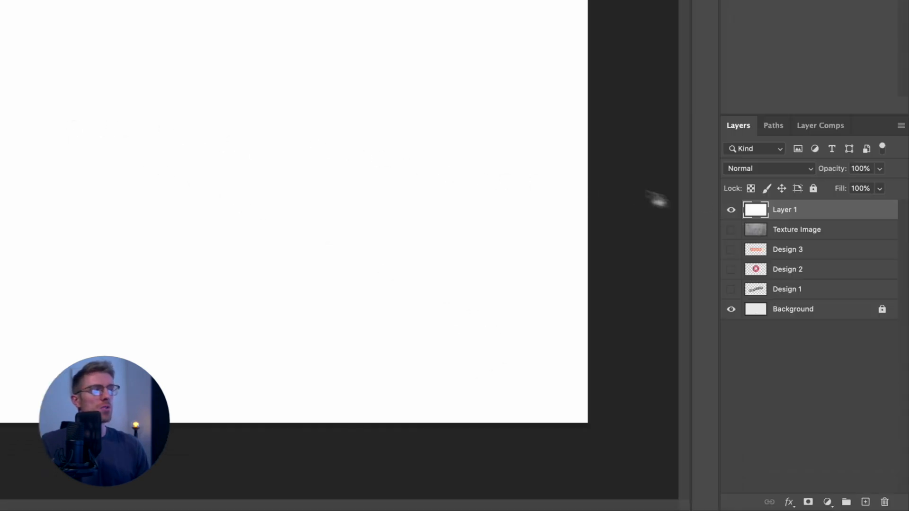
Convert the white layer to a smart object and apply the Clouds render filter to it
right_click(823, 209)
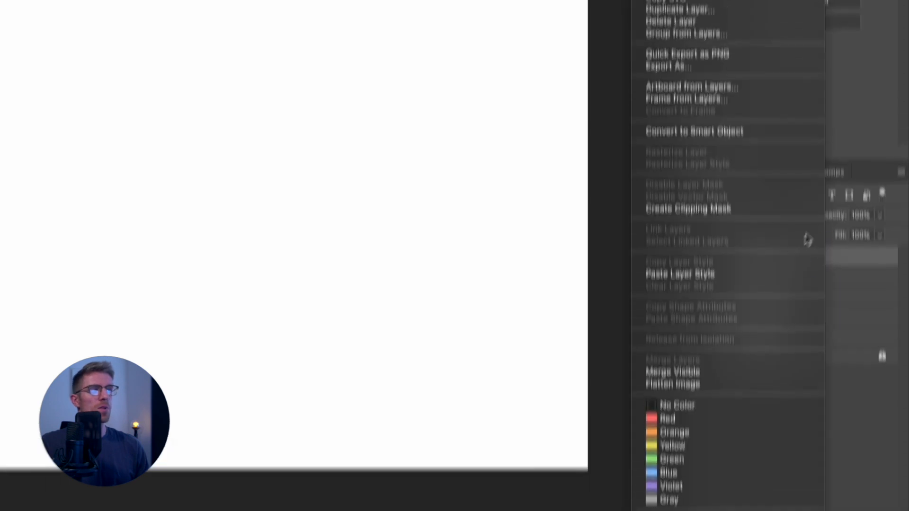
left_click(721, 217)
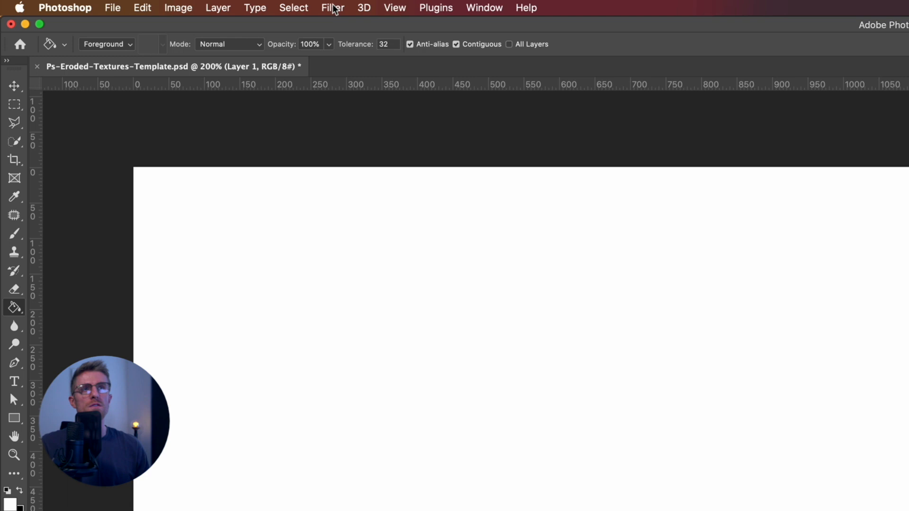
left_click(333, 9)
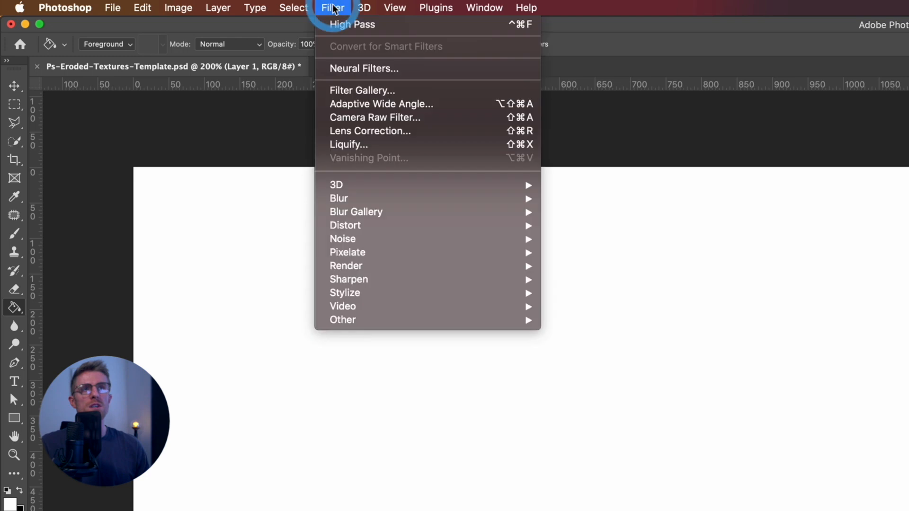
mouse_move(353, 268)
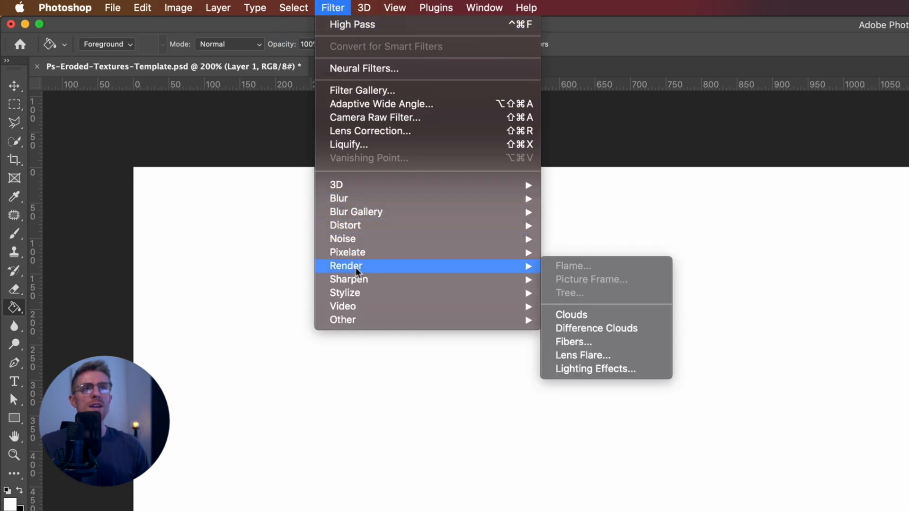
left_click(601, 316)
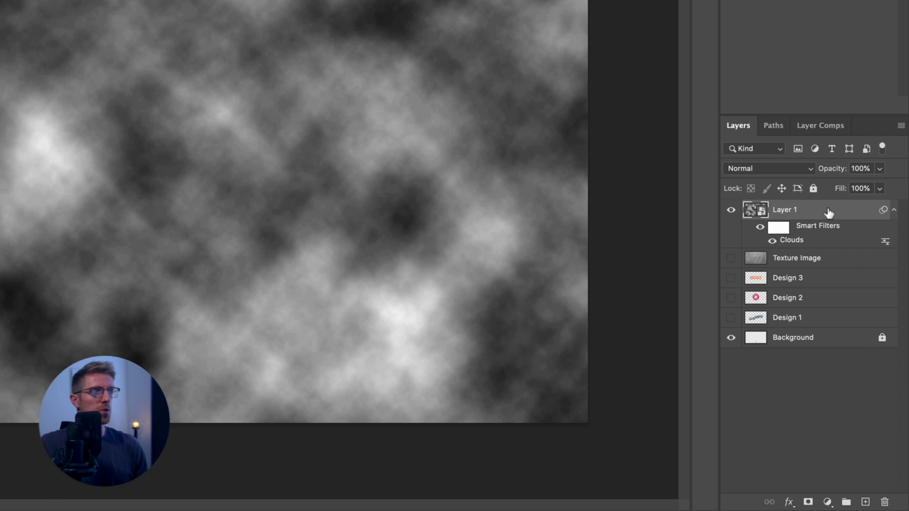
left_click(805, 241)
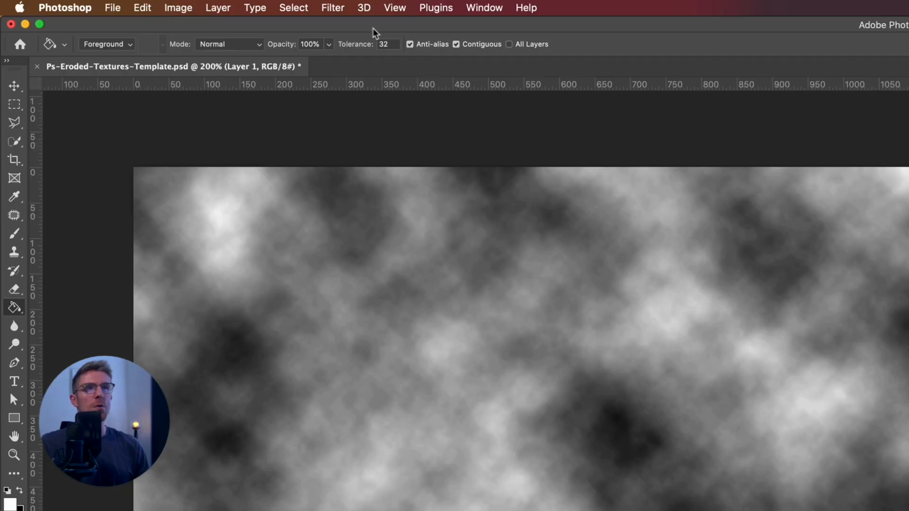
Apply a Mezzotint filter of type Coarse Dots to the clouds layer
left_click(334, 8)
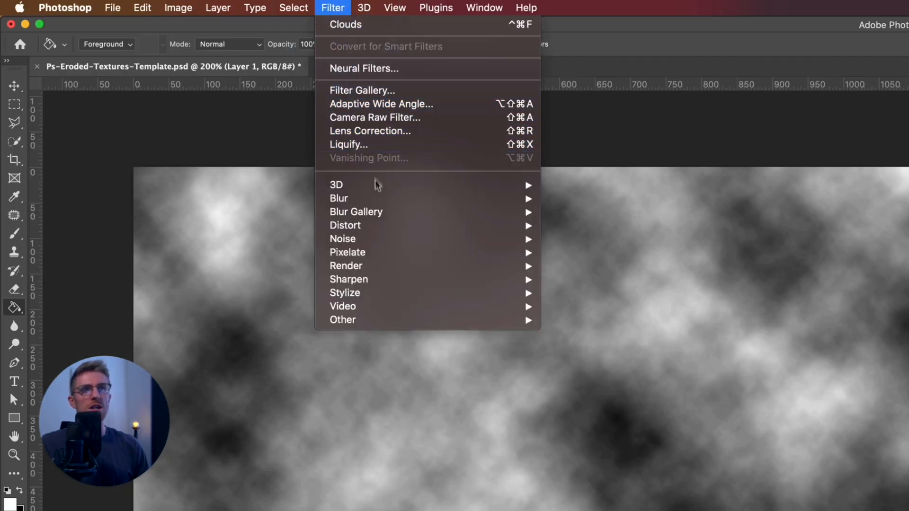
mouse_move(386, 253)
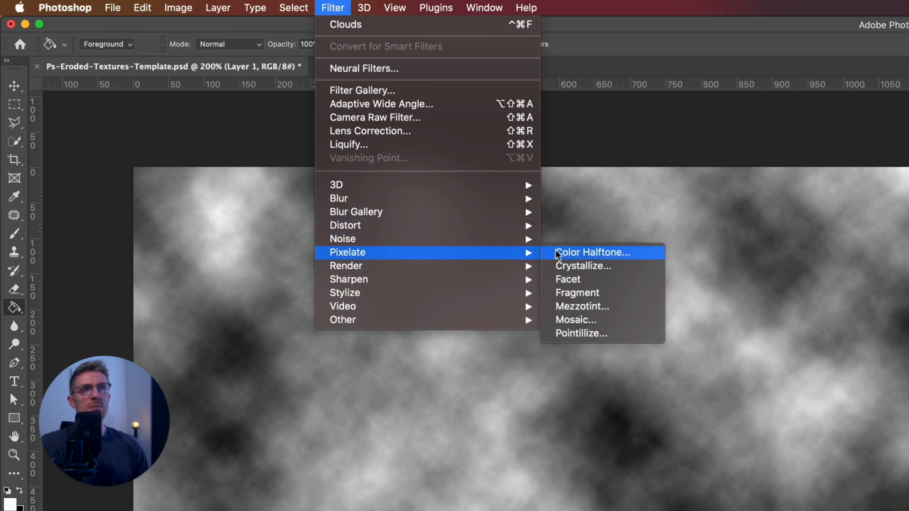
left_click(627, 312)
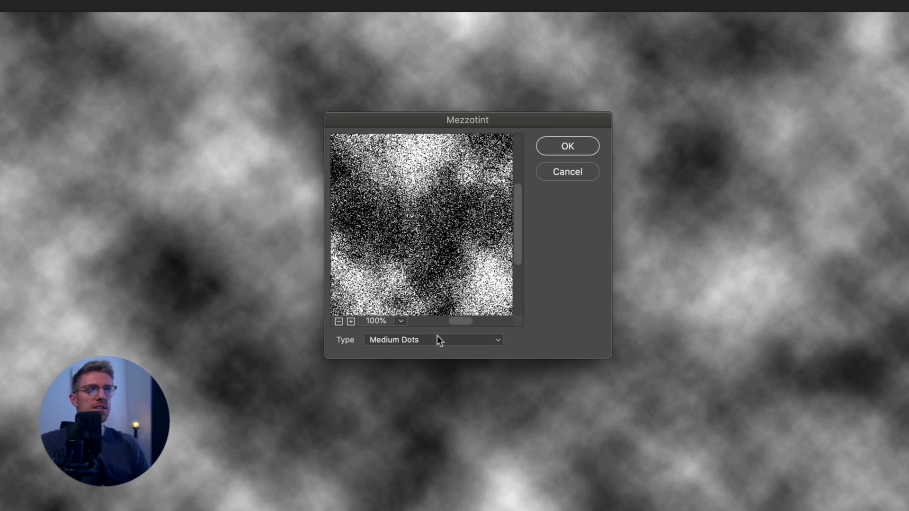
left_click(499, 341)
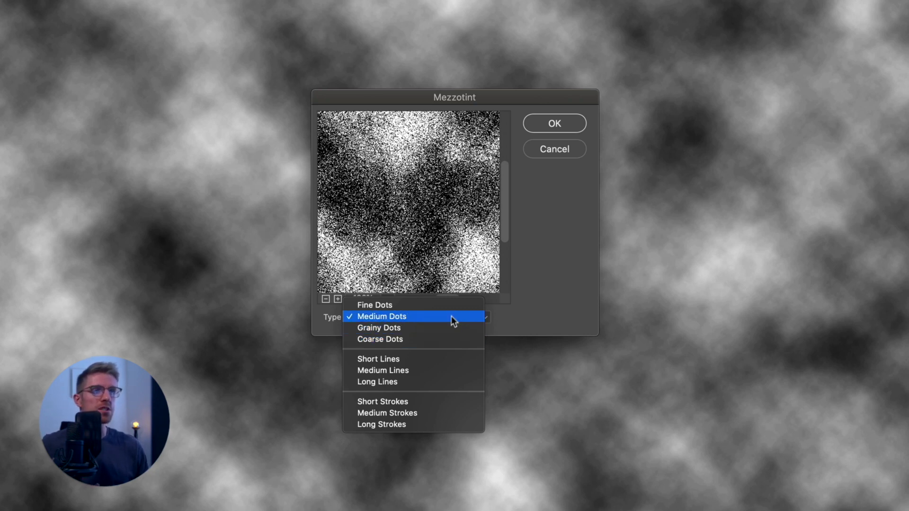
left_click(446, 340)
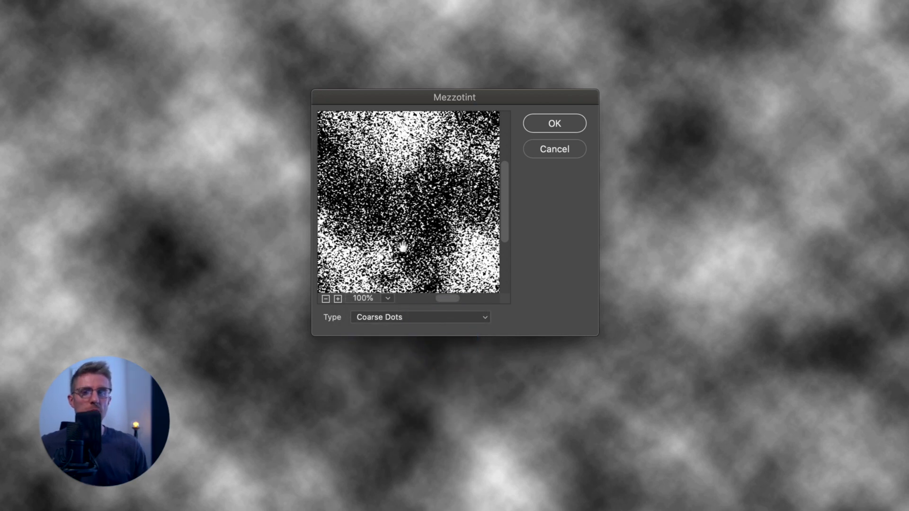
left_click(553, 124)
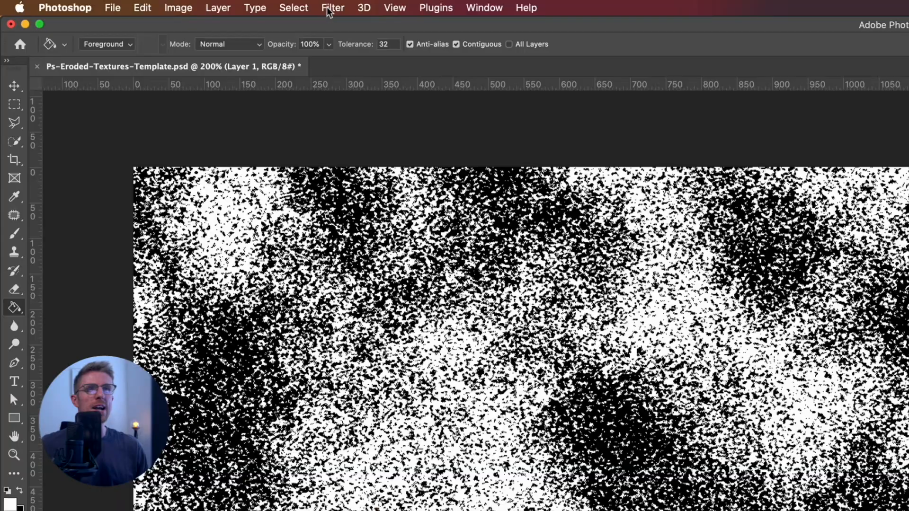
Choose the Stamp sketch filter from the Filter Gallery for the mezzotint layer and set its Light/Dark Balance to 21
left_click(166, 5)
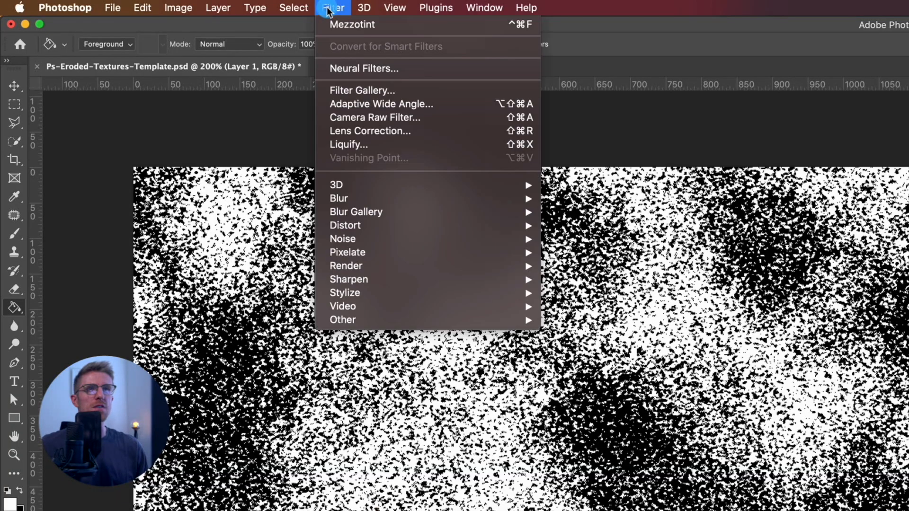
left_click(361, 92)
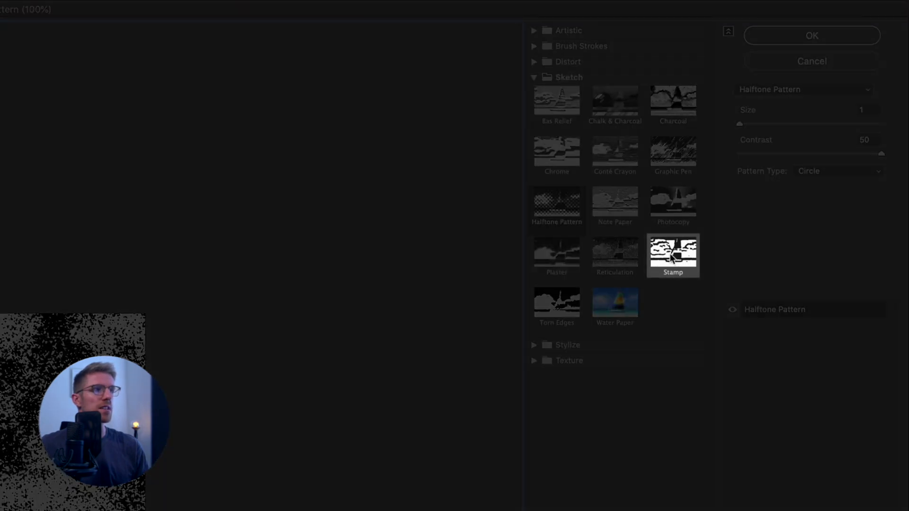
left_click(672, 258)
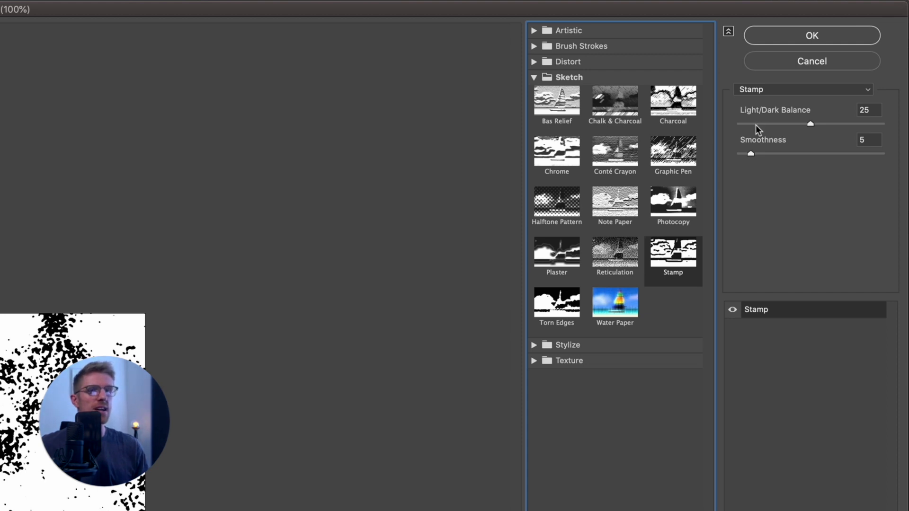
left_click_drag(755, 125, 730, 132)
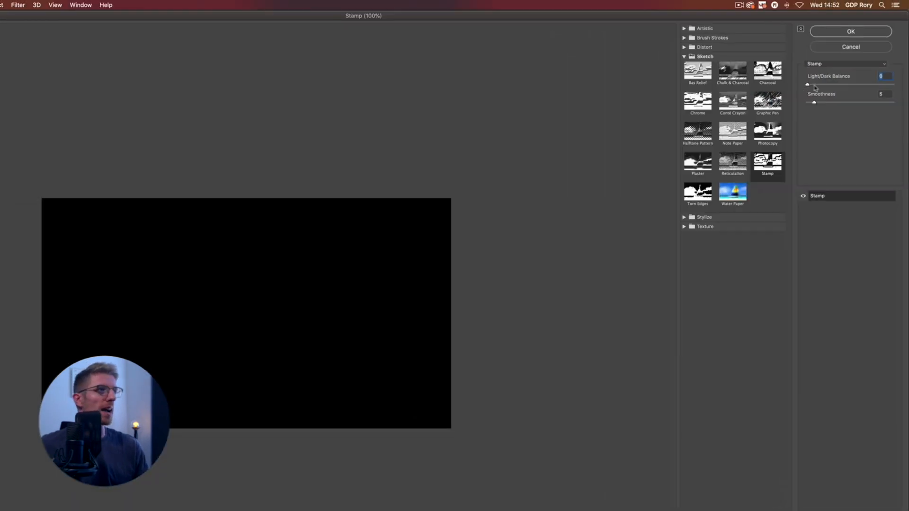
mouse_move(814, 87)
left_mouse_down()
mouse_move(905, 84)
mouse_move(825, 85)
left_mouse_up()
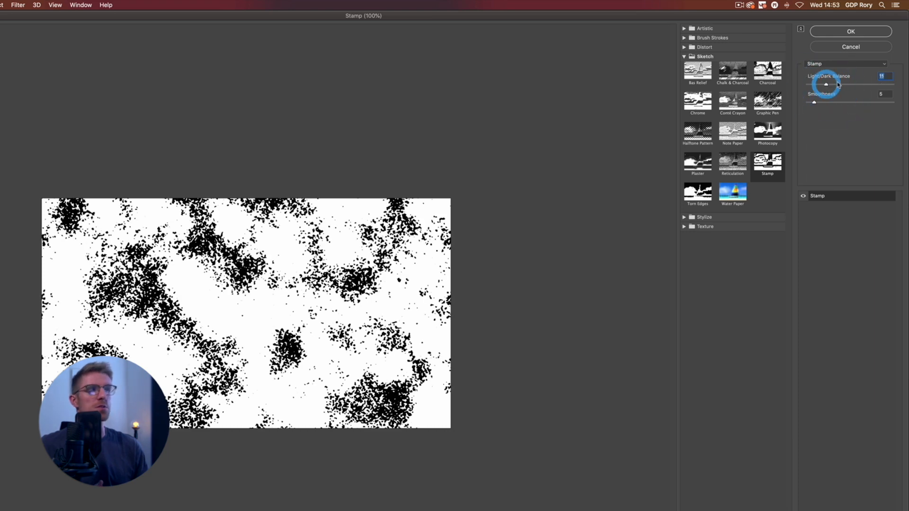
left_click(839, 85)
left_click(867, 85)
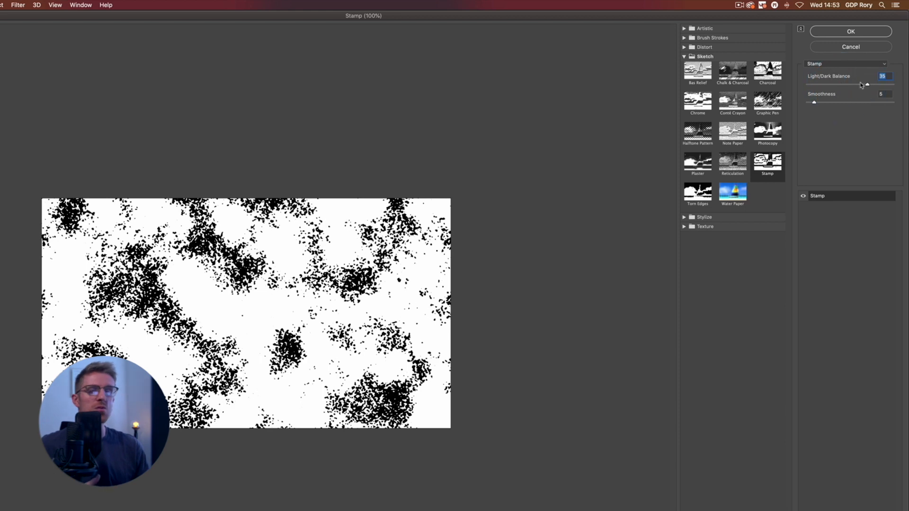
left_click(859, 84)
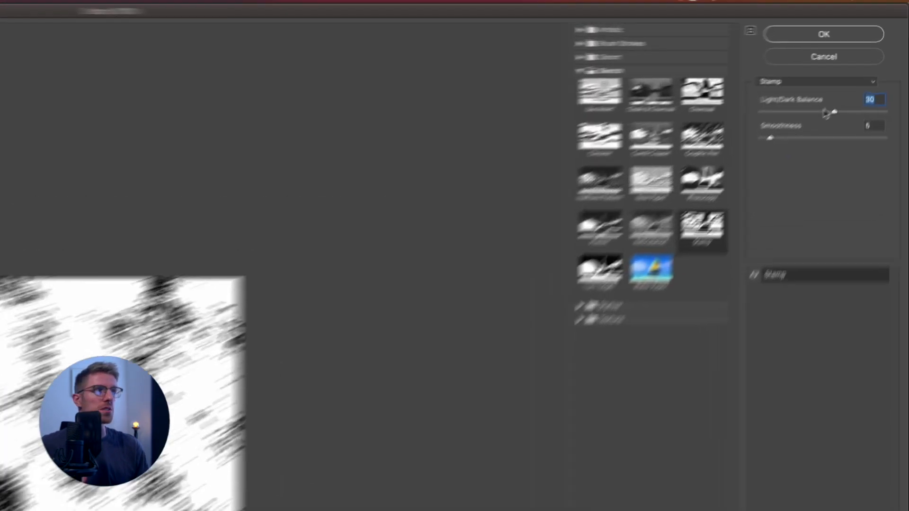
mouse_move(824, 111)
left_mouse_down()
mouse_move(811, 111)
mouse_move(830, 110)
left_mouse_up()
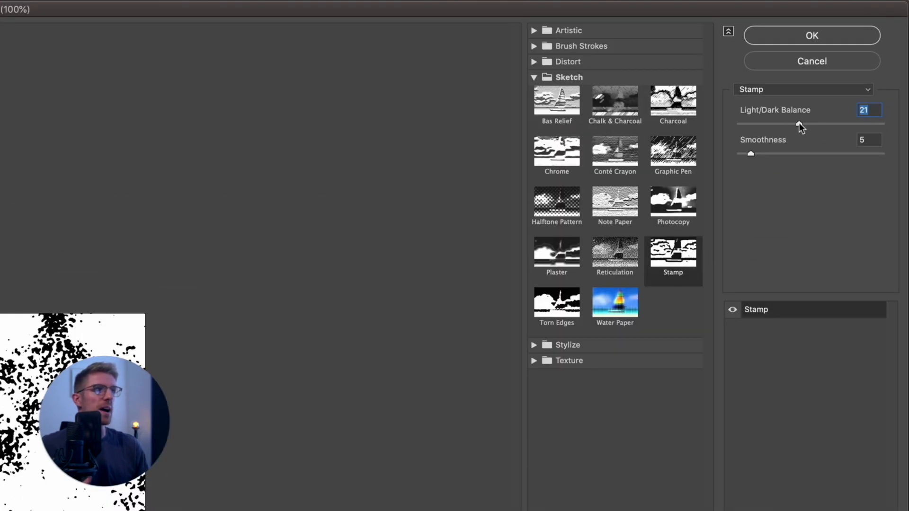
left_click(799, 124)
Set the Stamp filter's Smoothness to 3 and apply the filter
left_click_drag(750, 154, 755, 153)
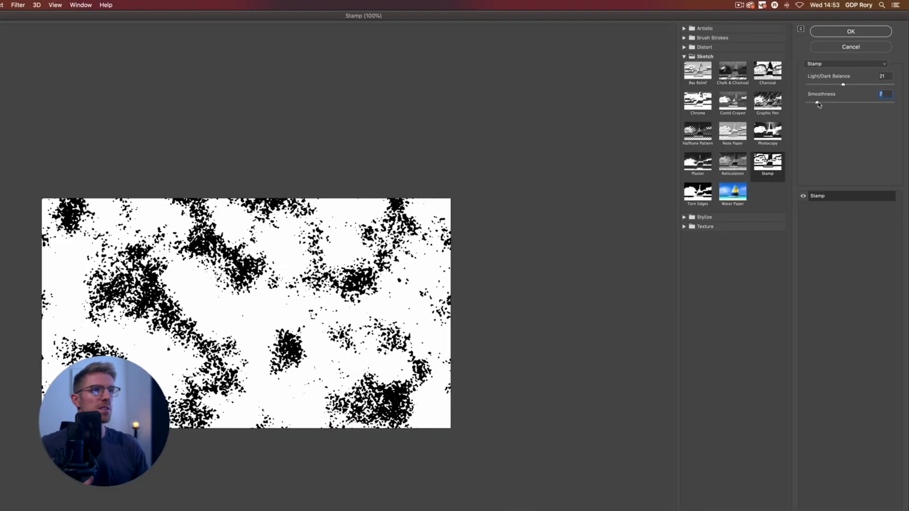
left_click_drag(818, 104, 812, 105)
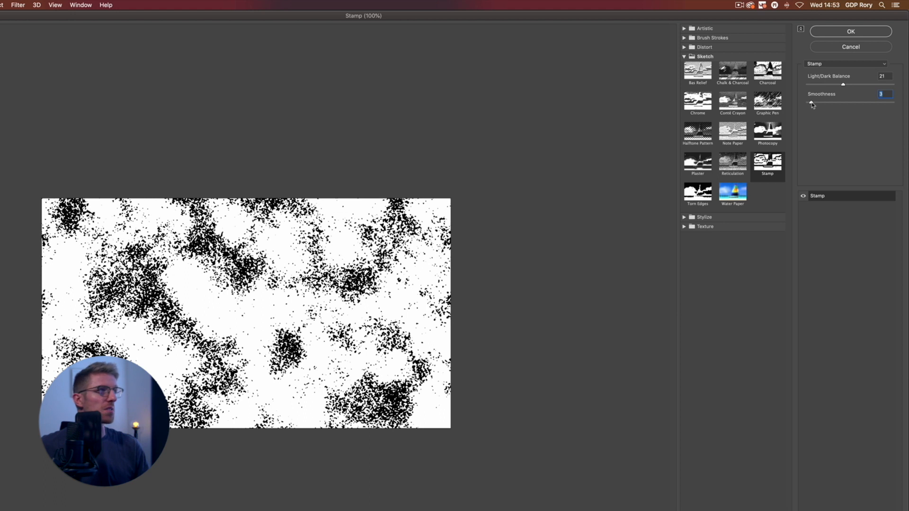
left_click(811, 103)
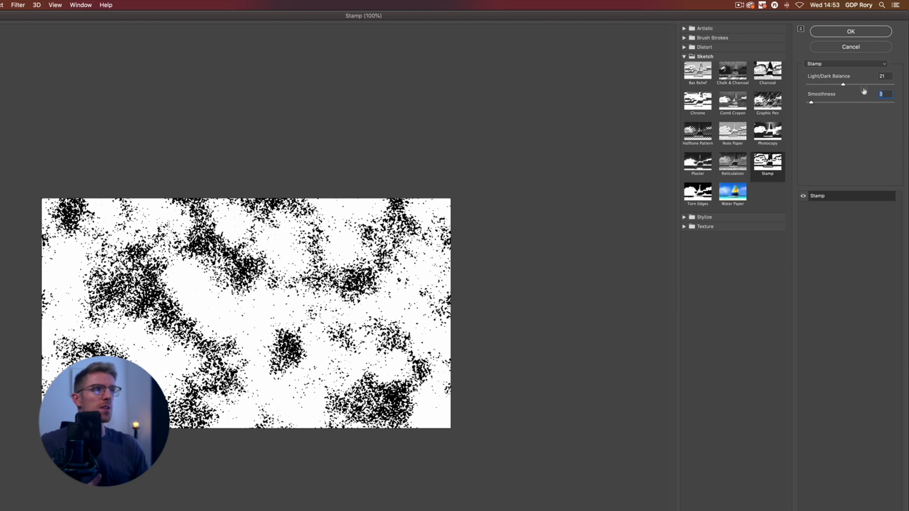
left_click(851, 31)
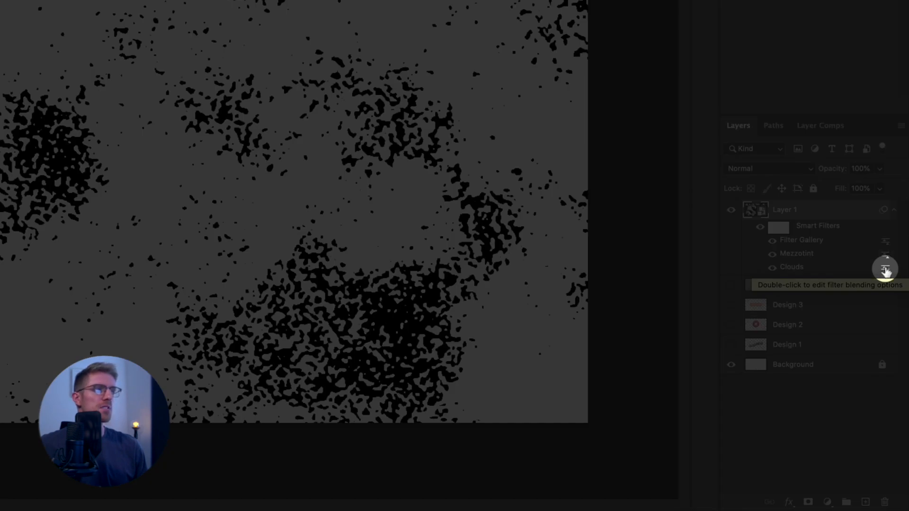
Set the Clouds smart filter's blending opacity to 30%, turning off future warnings about stacked smart filters
double_click(884, 270)
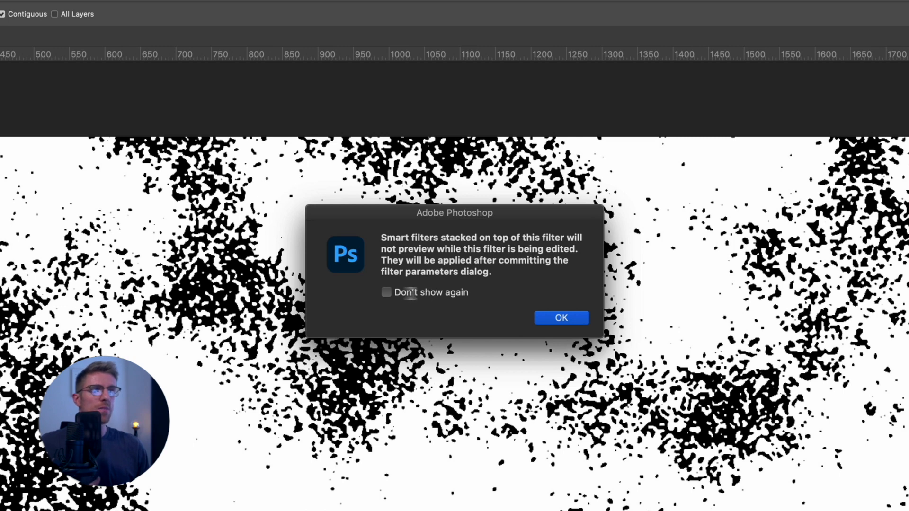
left_click(386, 292)
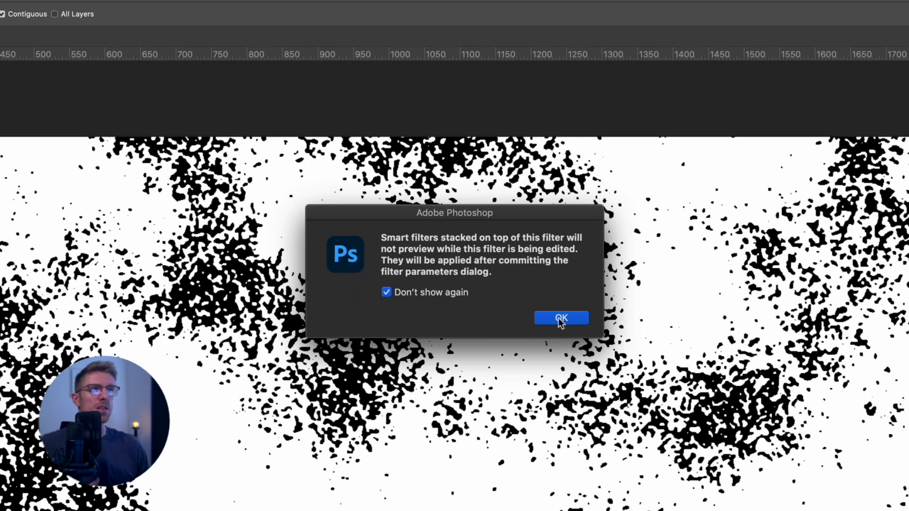
left_click(561, 318)
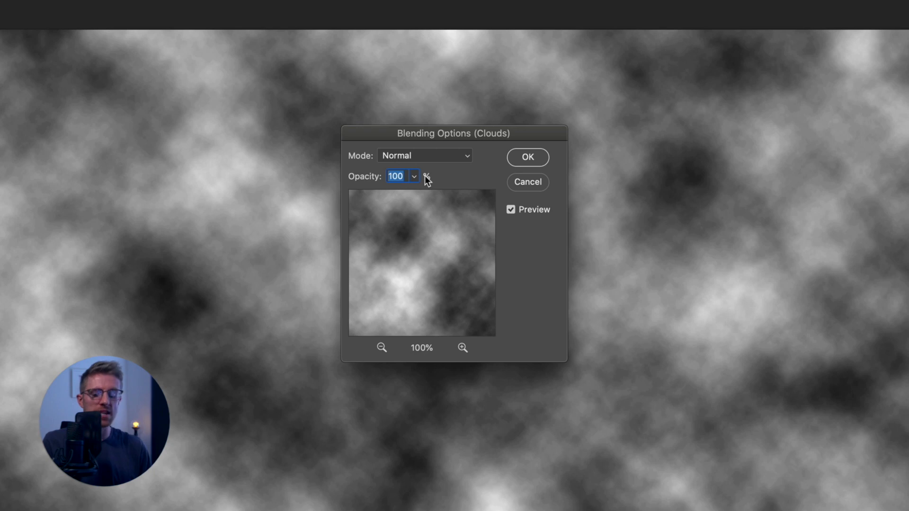
type("30")
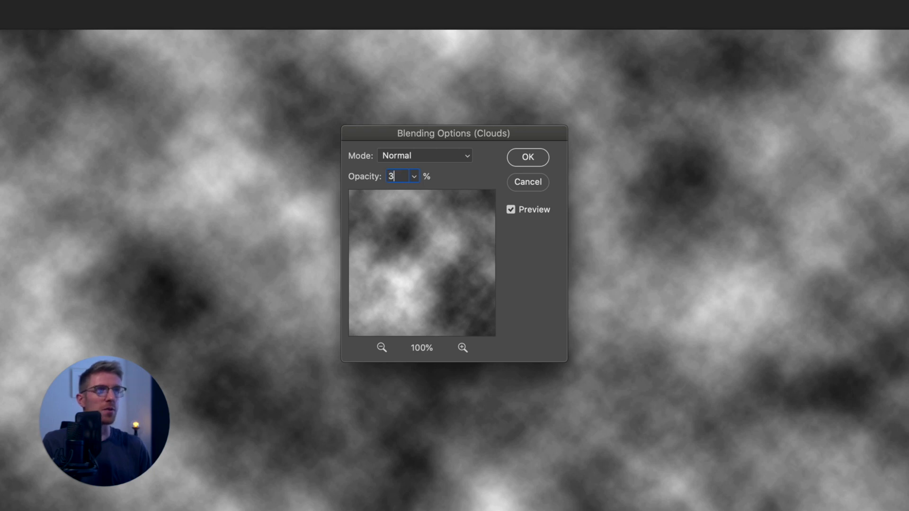
left_click(525, 158)
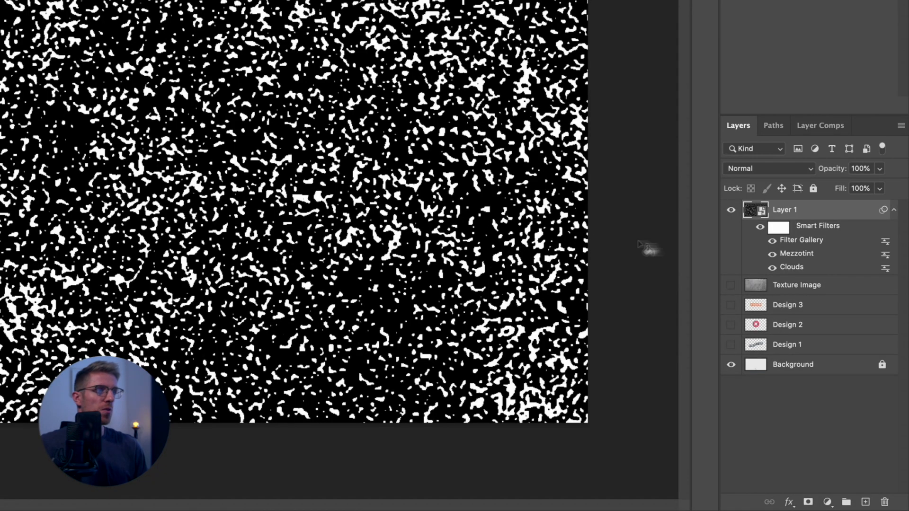
Change the Mezzotint smart filter's type to Medium Dots
double_click(799, 254)
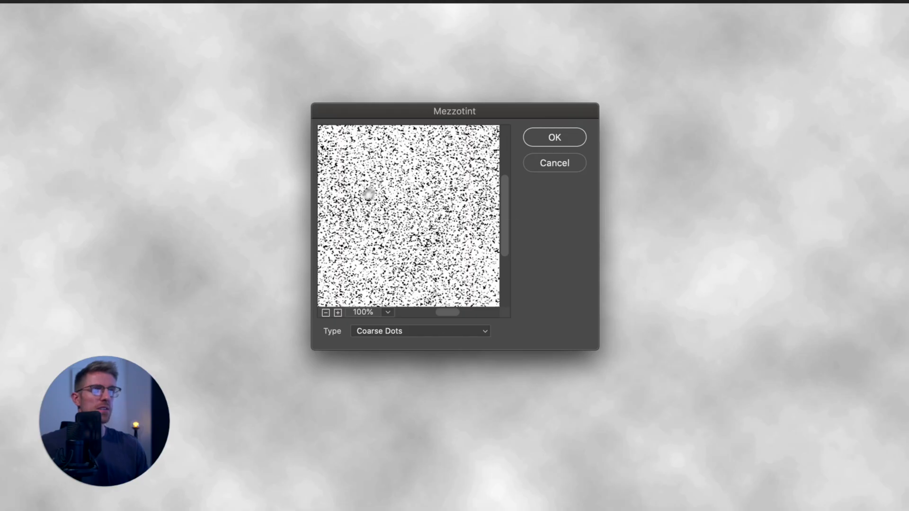
left_click(487, 331)
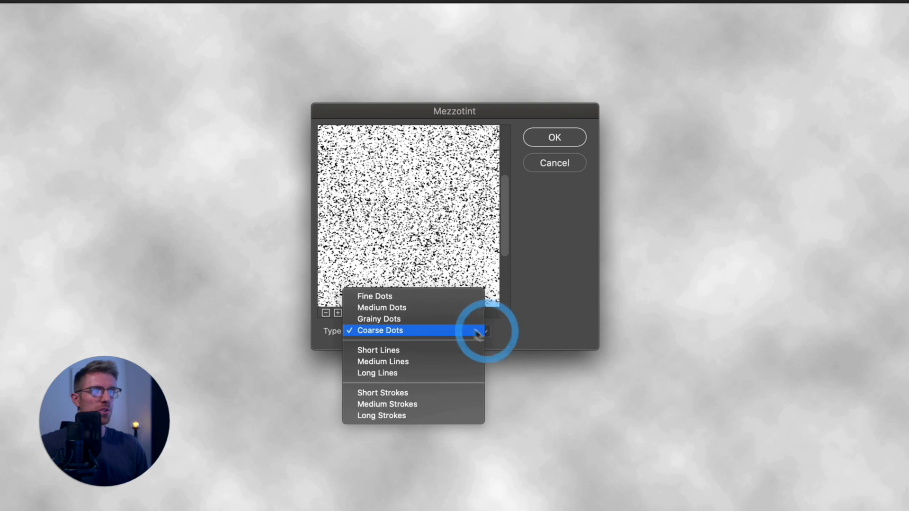
left_click(450, 311)
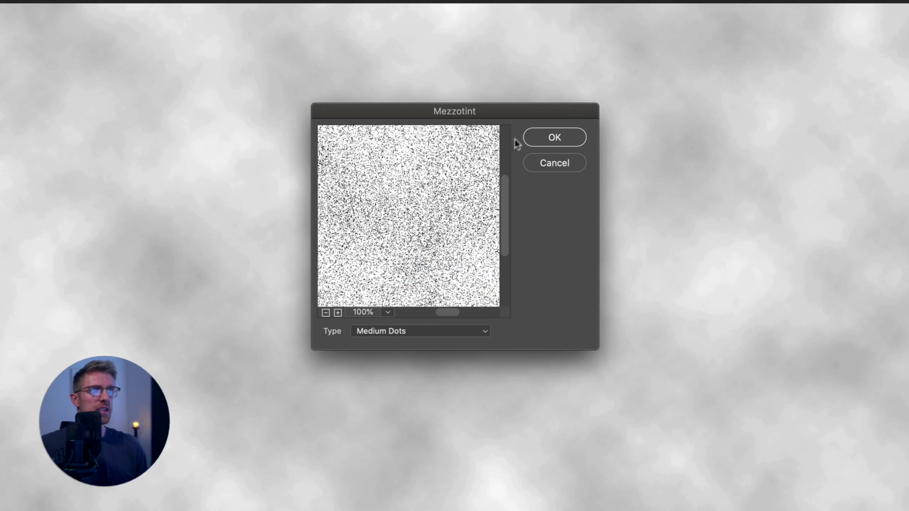
left_click(529, 136)
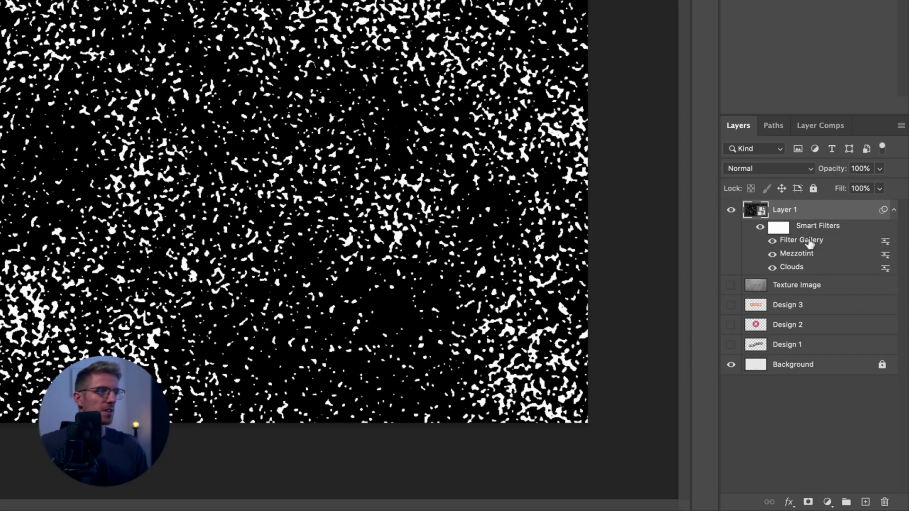
Set the Smoothness of the Stamp smart filter to 6
double_click(809, 242)
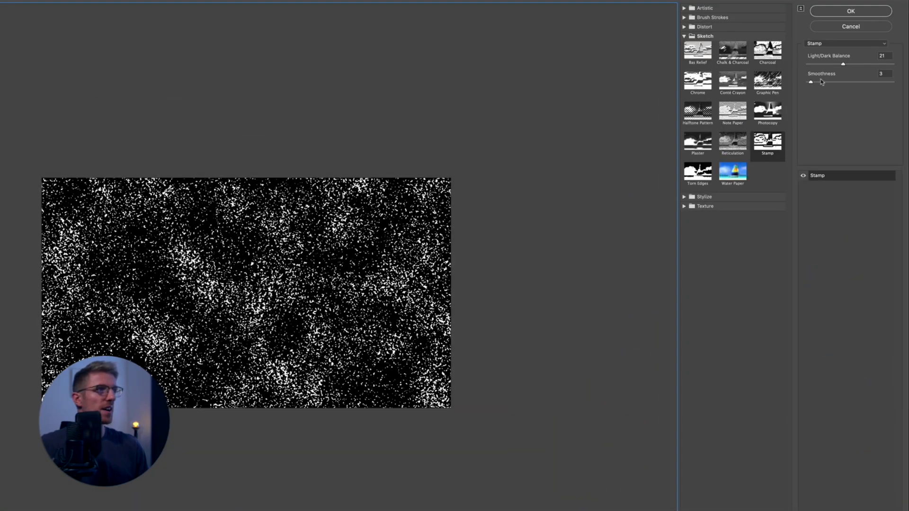
left_click_drag(812, 83, 818, 85)
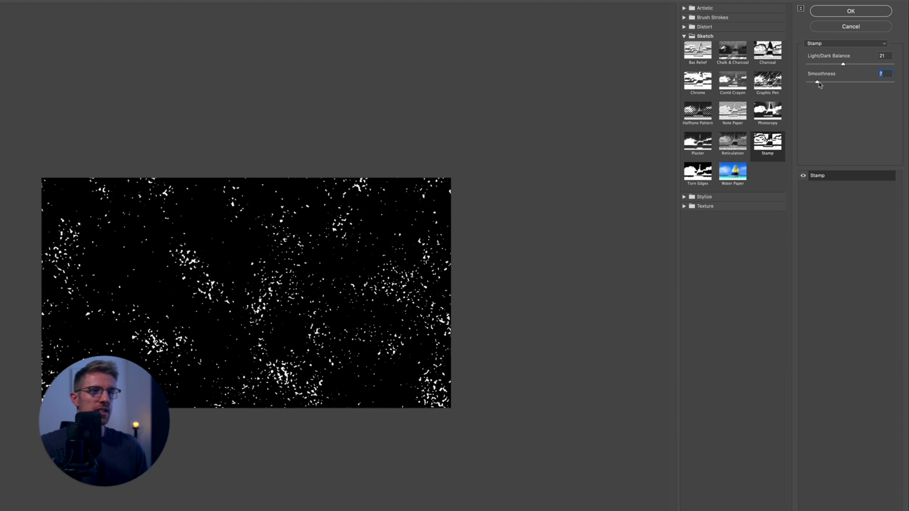
left_click(817, 83)
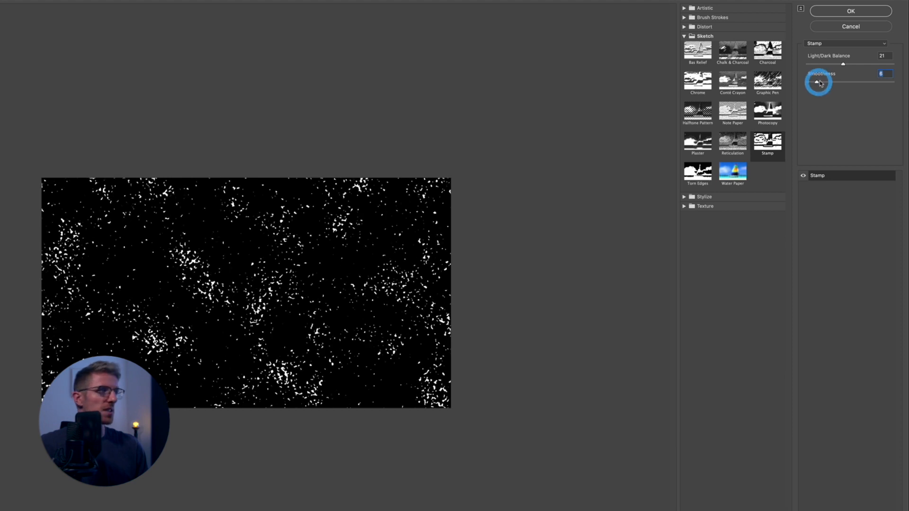
left_click(835, 9)
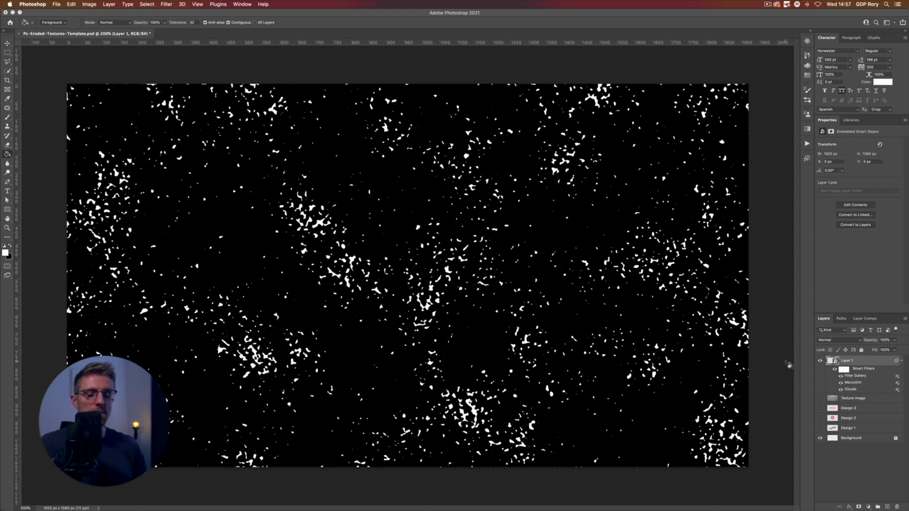
Invert the texture layer's colours and set the Clouds smart filter's blending opacity to 20%
key("super+i")
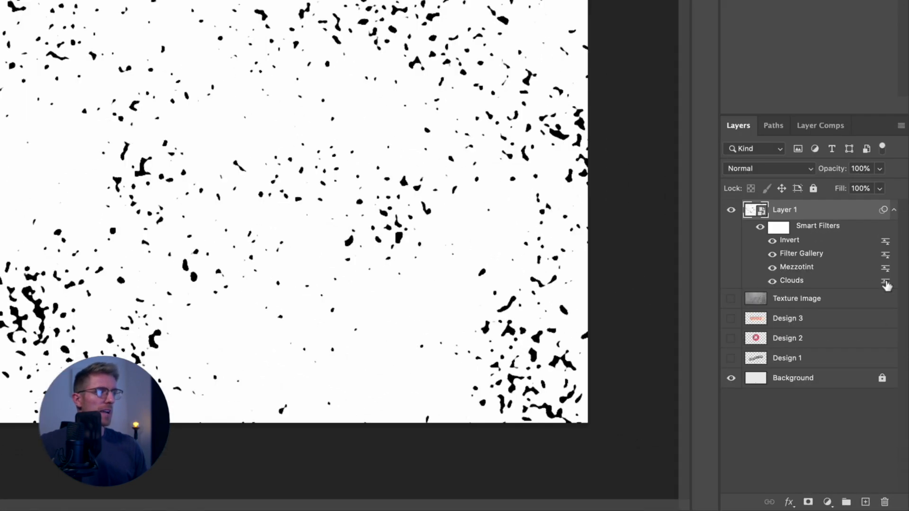
double_click(885, 284)
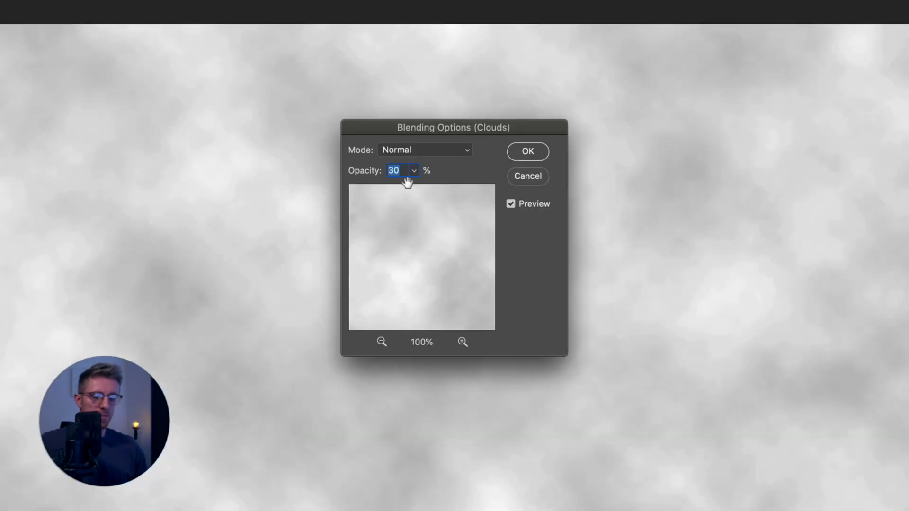
type("10")
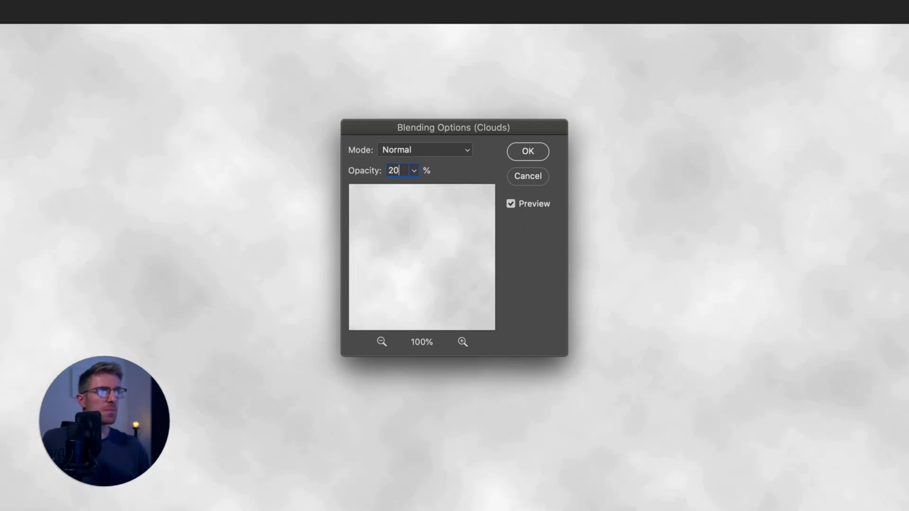
left_click(529, 152)
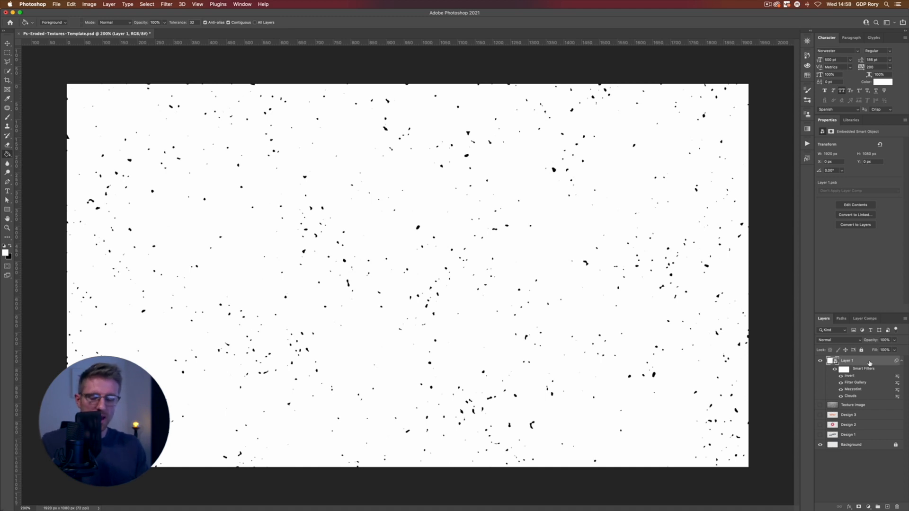
Copy the whole Layer 1 texture, with Layer 1 hidden and the Design 1 layer selected and shown instead
key("super+a")
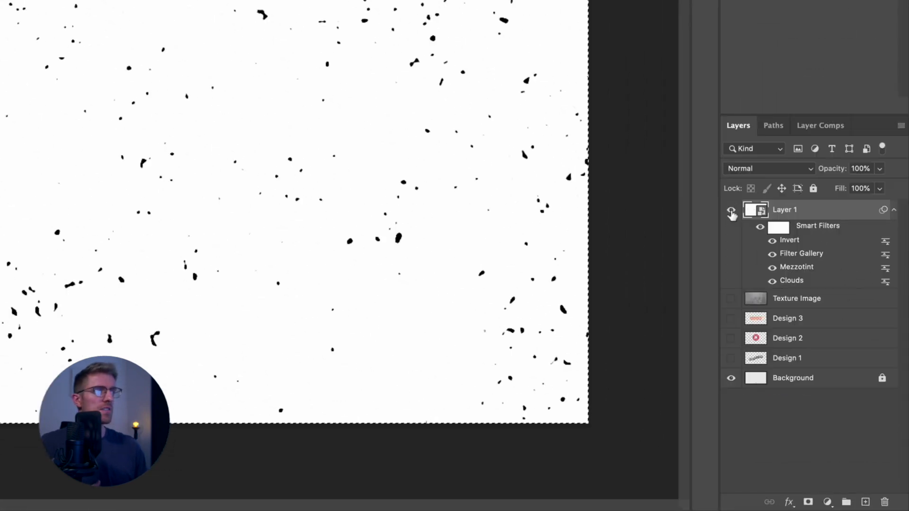
left_click(820, 361)
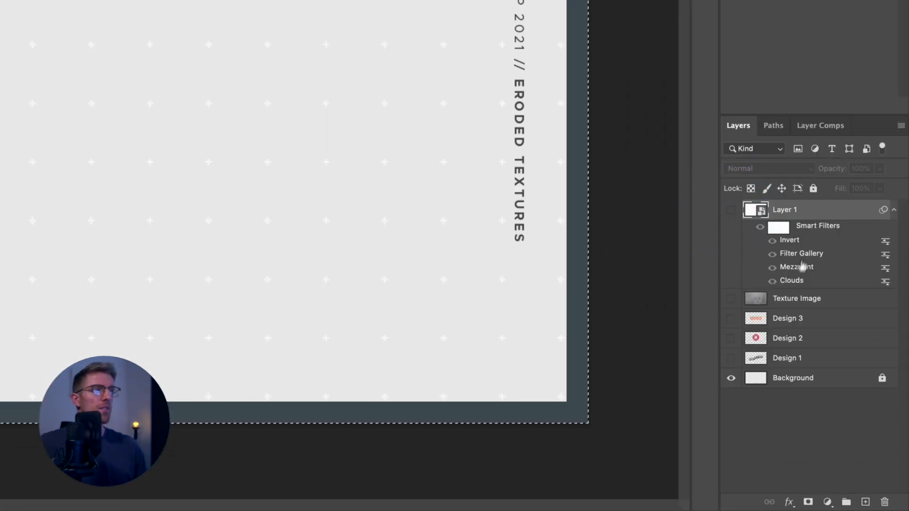
left_click(789, 358)
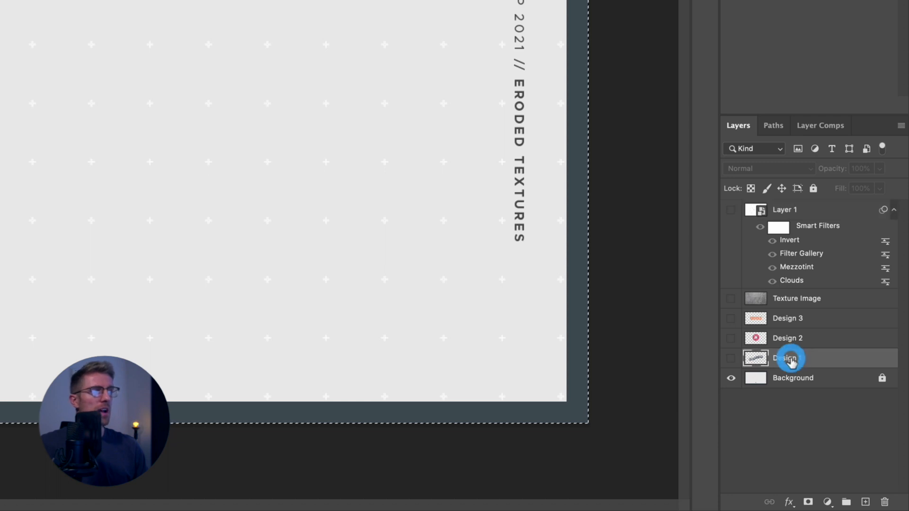
left_click(729, 361)
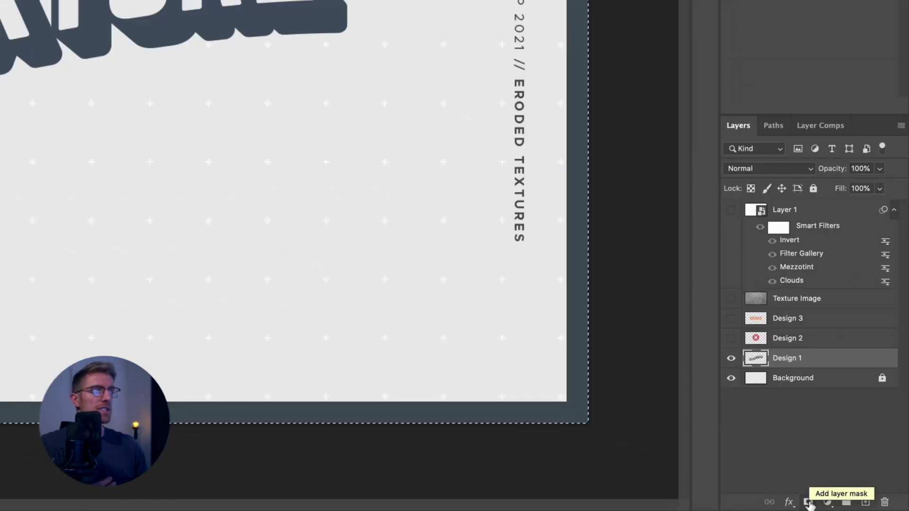
Add a layer mask to Design 1 and paste the copied texture into the mask
left_click(808, 501)
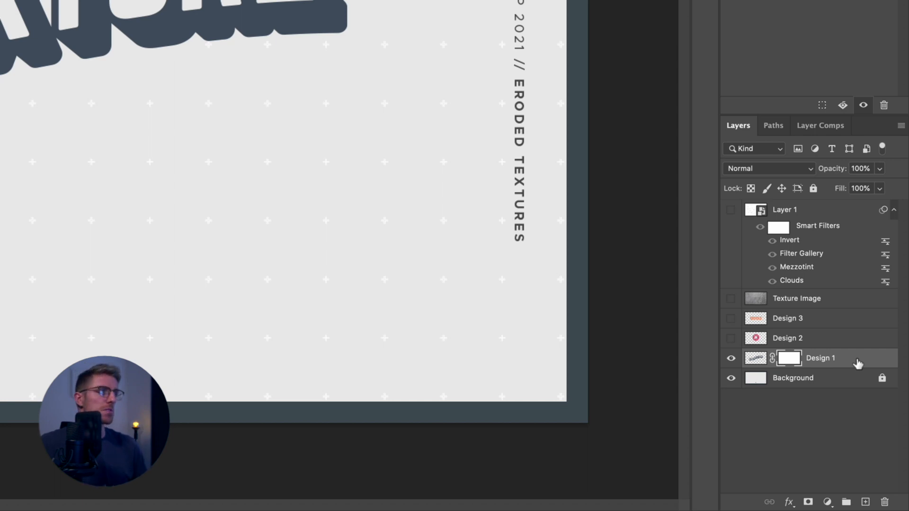
left_click(788, 359, "alt")
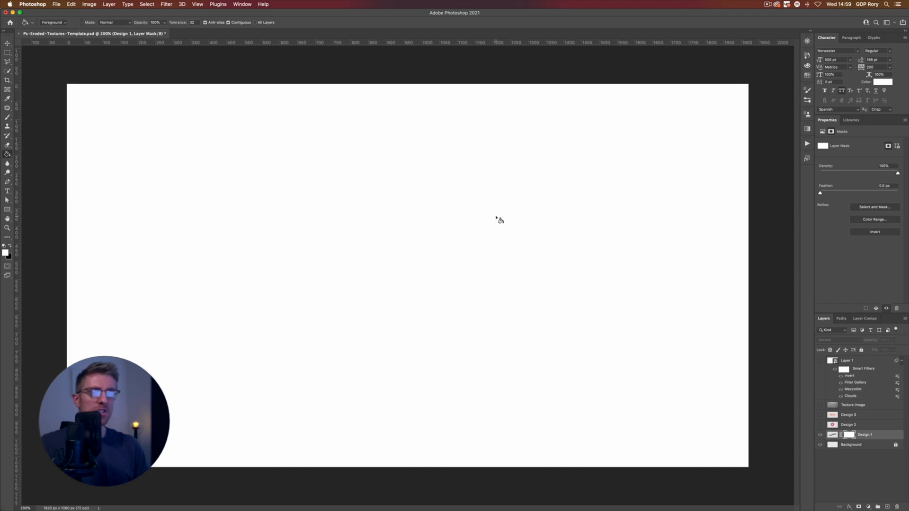
key("super+v")
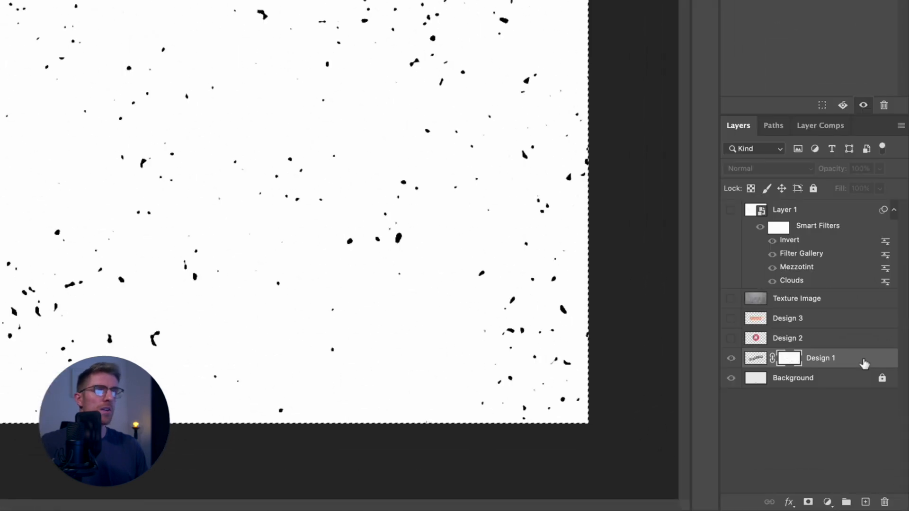
left_click(886, 438)
Examine the eroded texture on the ROUGH TEXTURE lettering up close and at full view
key("super+plus")
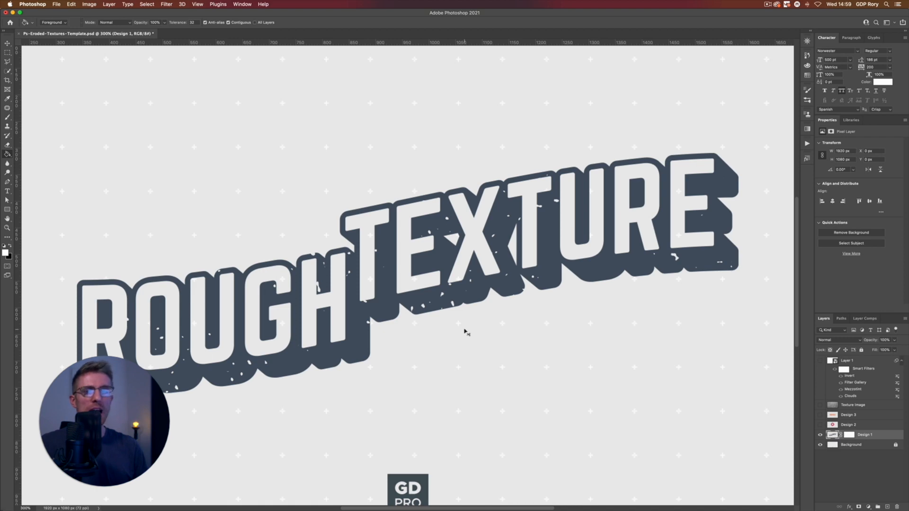
key("super+plus")
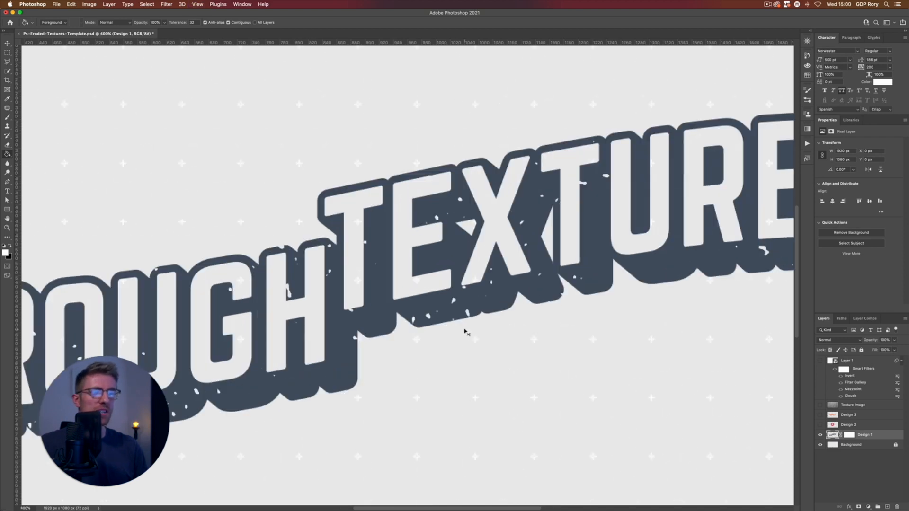
key("super+plus")
key("super+plus")
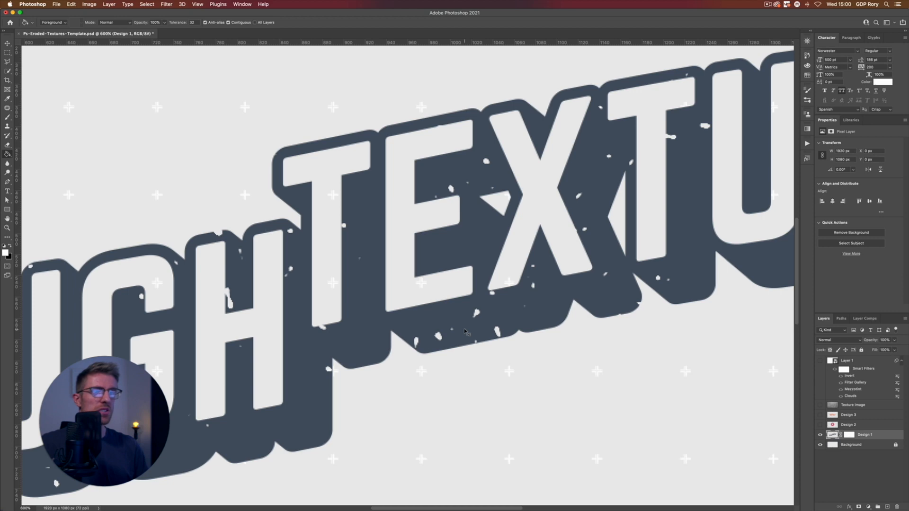
key("super+minus")
key("super+minus")
key("super+minus")
key("super+minus")
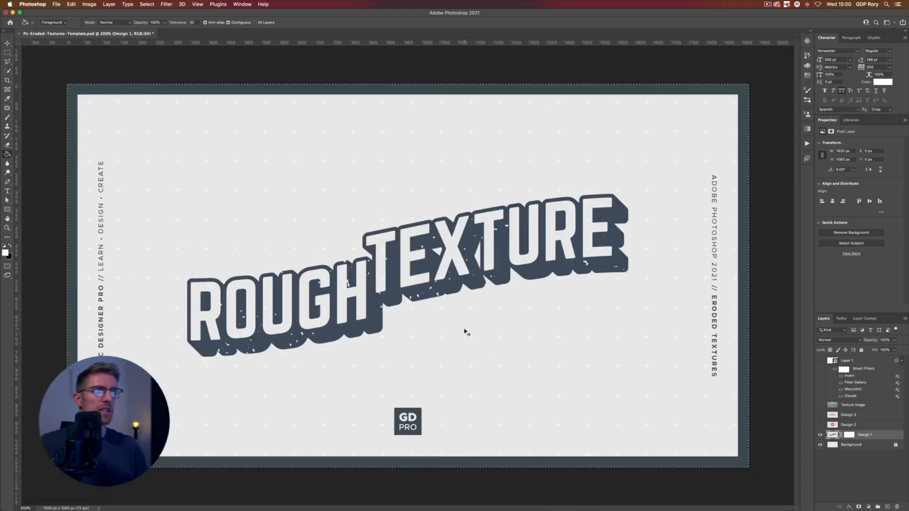
key("super+plus")
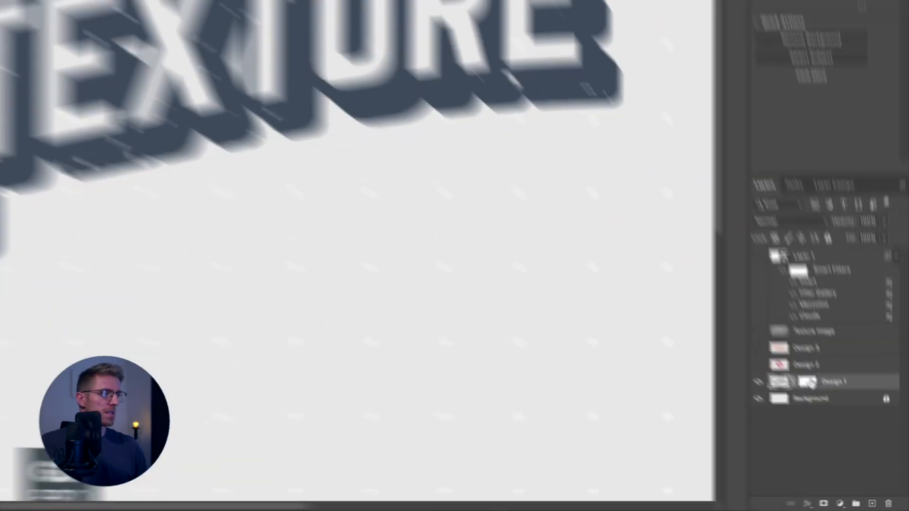
Scale the texture inside Design 1's layer mask down around its centre to about 1408 × 792 px
left_click(791, 358, "alt")
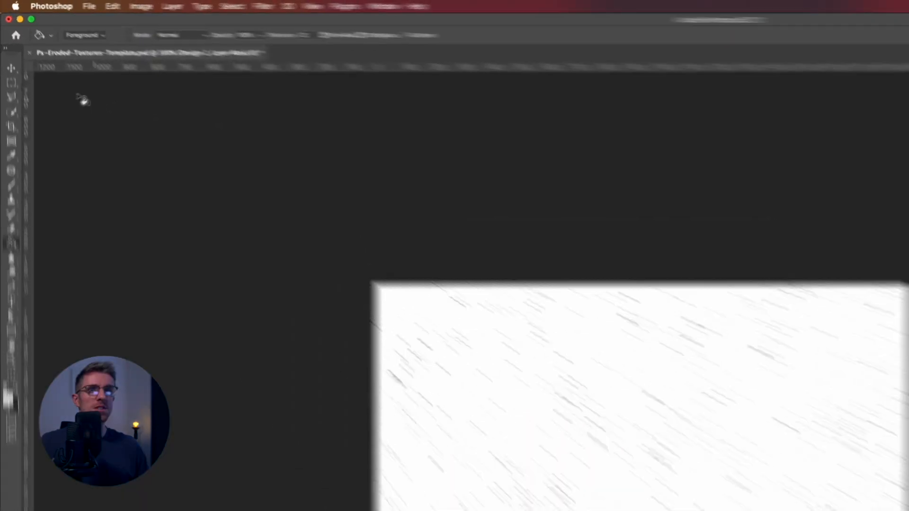
left_click(12, 68)
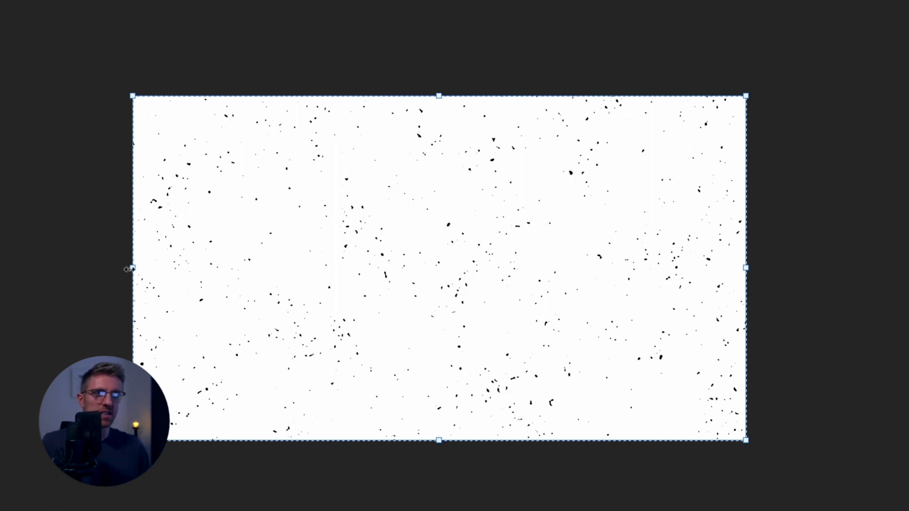
left_click_drag(130, 269, 211, 270)
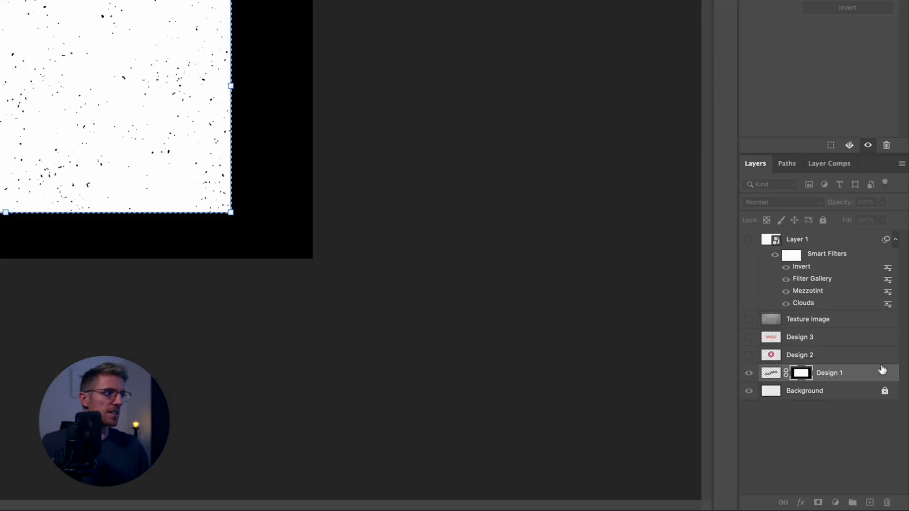
left_click(881, 372)
key("super+equal")
key("super+equal")
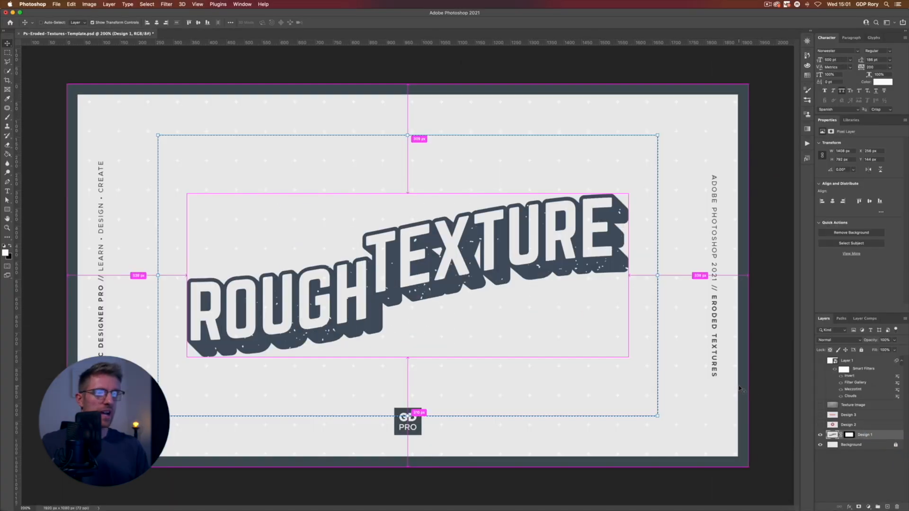
key("super+equal")
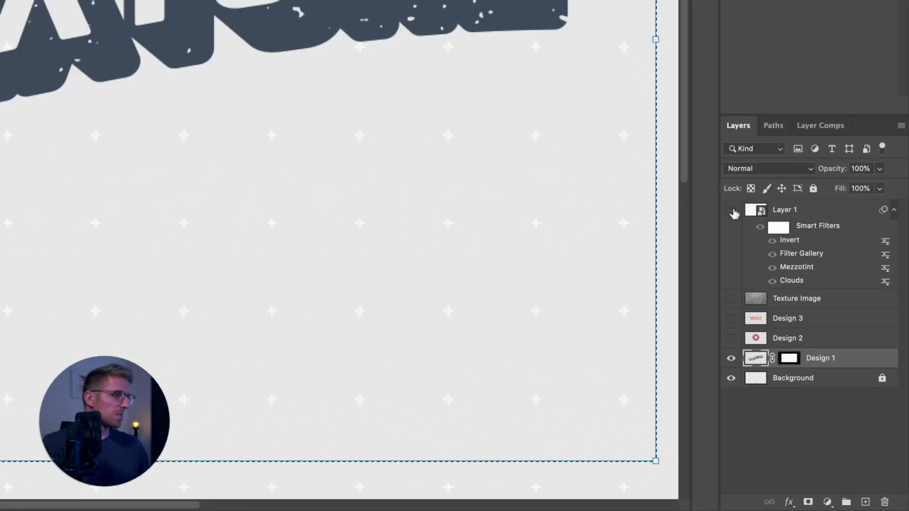
Show Layer 1 again and slightly lower the Smoothness of its Stamp smart filter
left_click(820, 360)
left_click(776, 211)
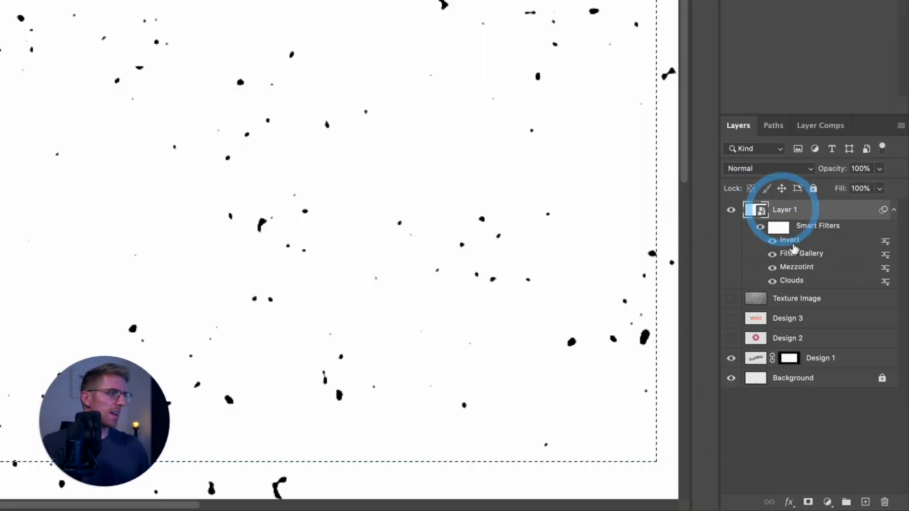
double_click(798, 254)
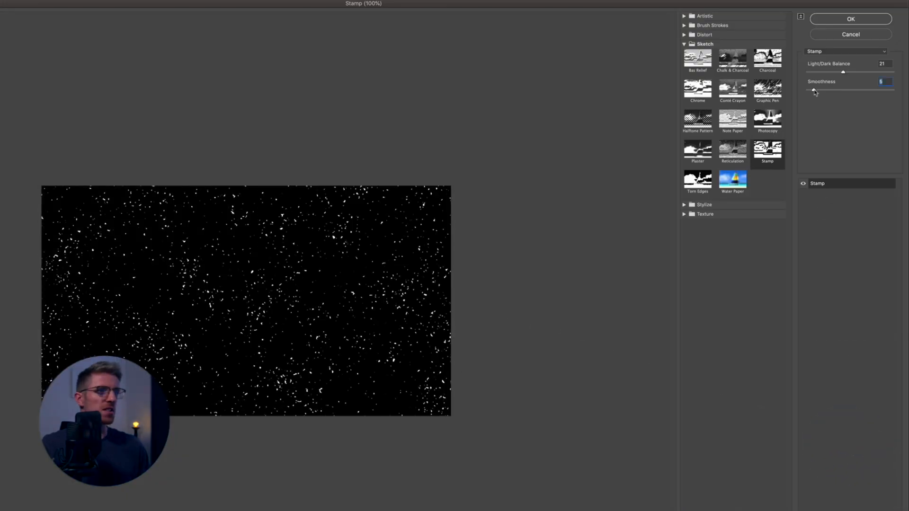
left_click_drag(813, 90, 813, 90)
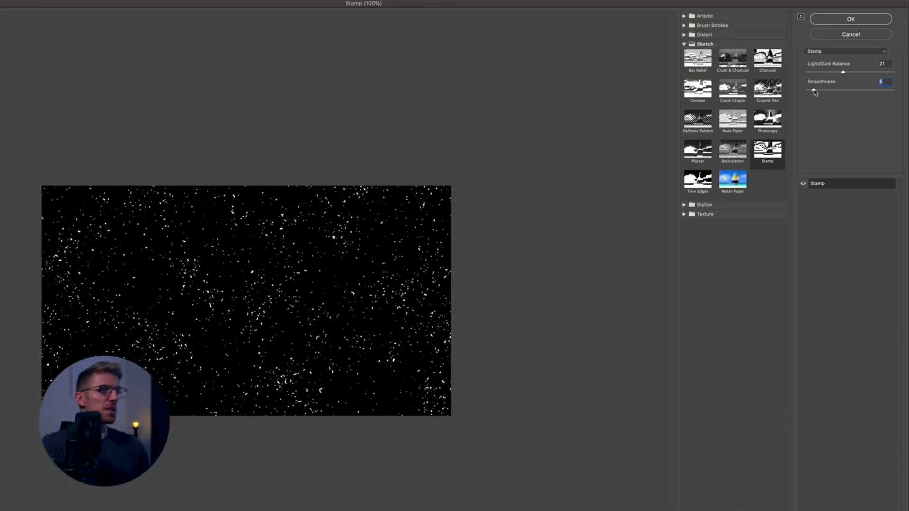
left_click(813, 90)
left_click(839, 20)
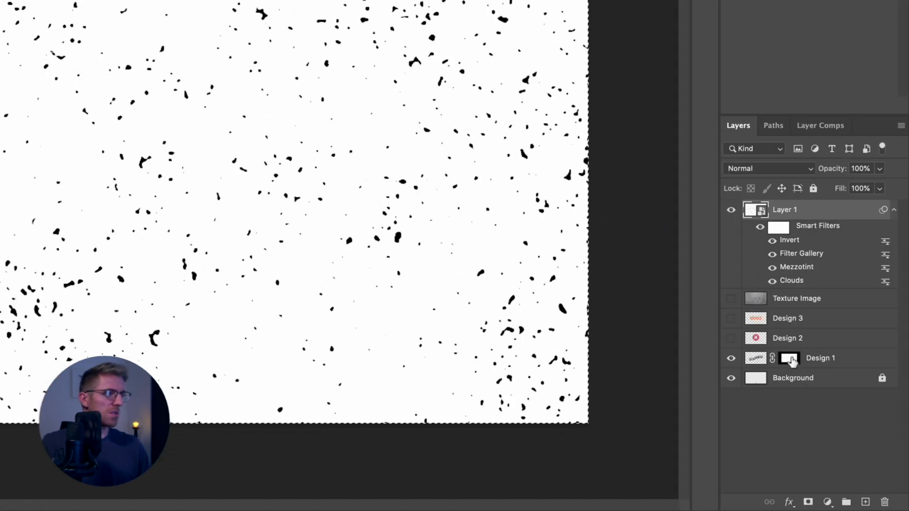
Hide Layer 1, paste the newly copied texture into Design 1's layer mask and scale it down around its centre to about 1416 × 796 px
left_click(731, 211)
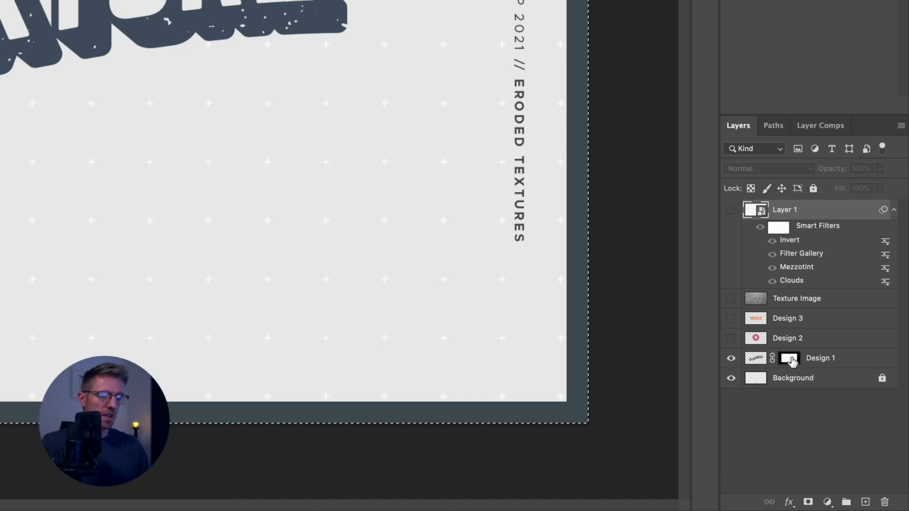
left_click(790, 360, "alt")
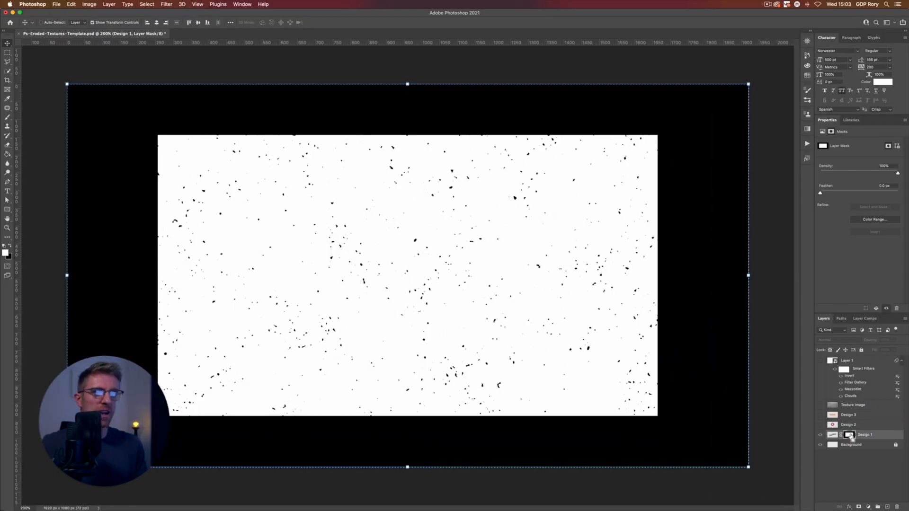
key("super+z")
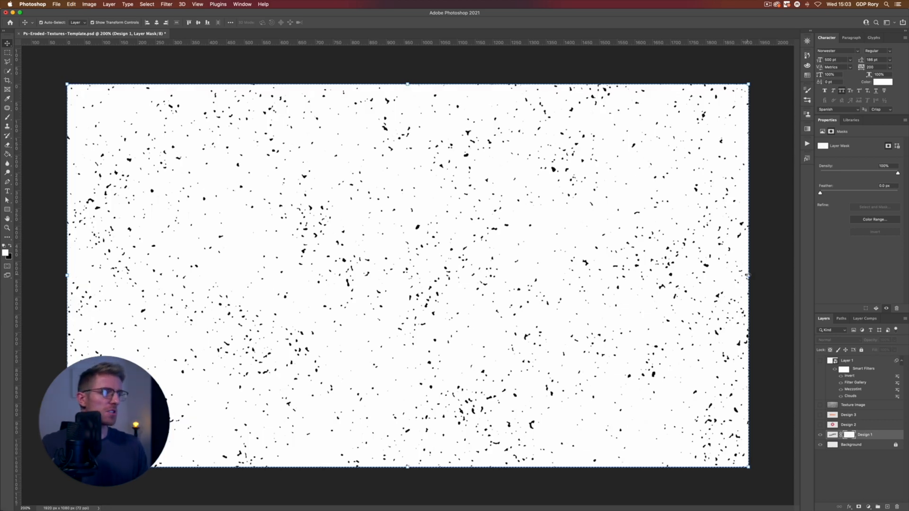
key("super+t")
left_click_drag(748, 275, 653, 292)
left_click(879, 435)
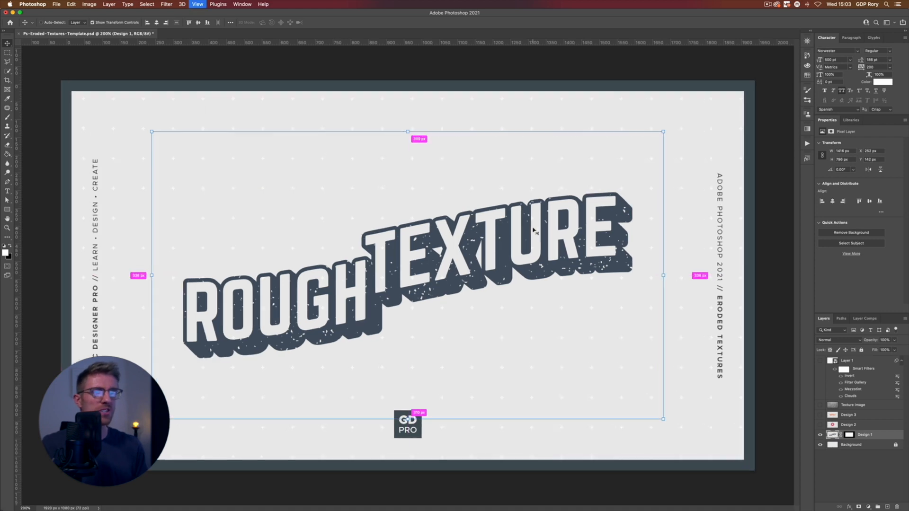
key("super+equal")
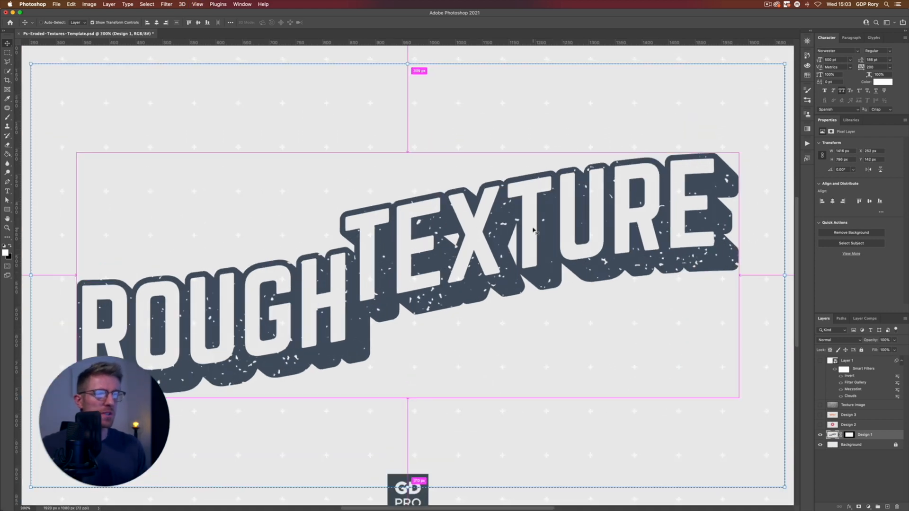
key("super+minus")
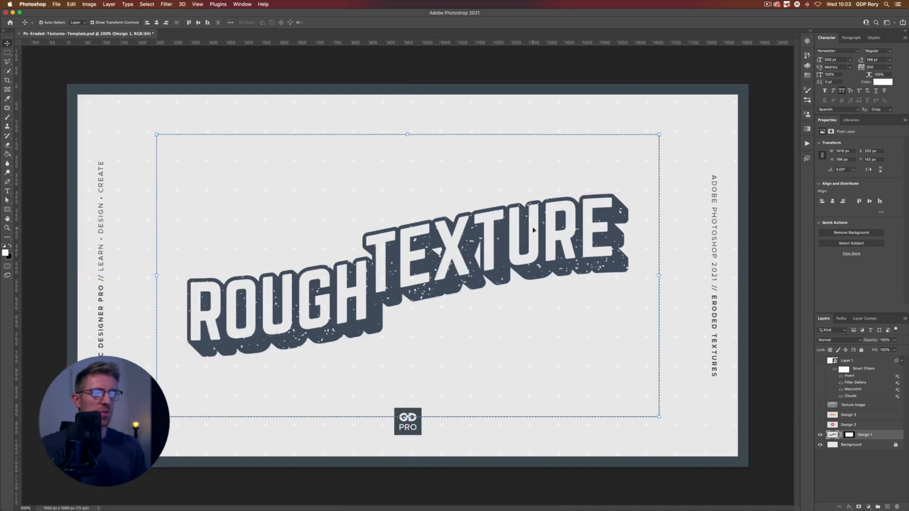
Clear the selection, duplicate the Design 1 layer and delete the layer mask from the duplicate
left_click(889, 436)
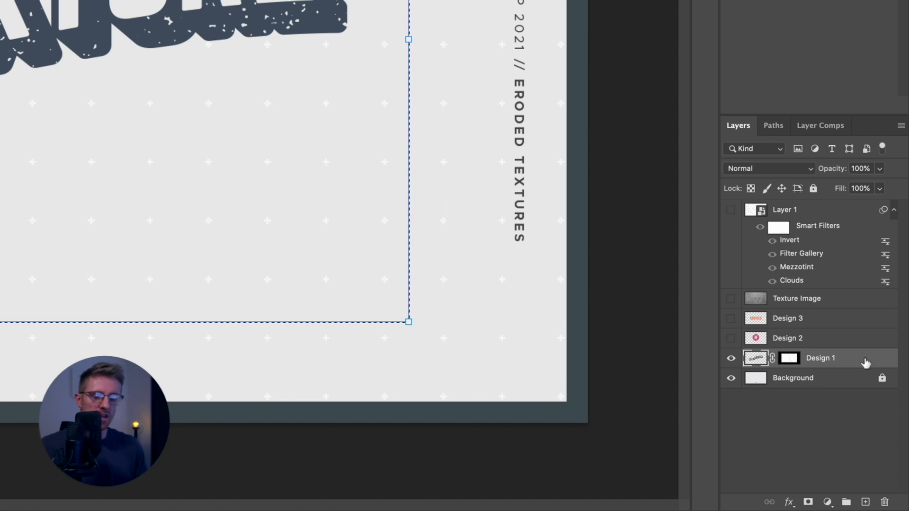
key("ctrl+t")
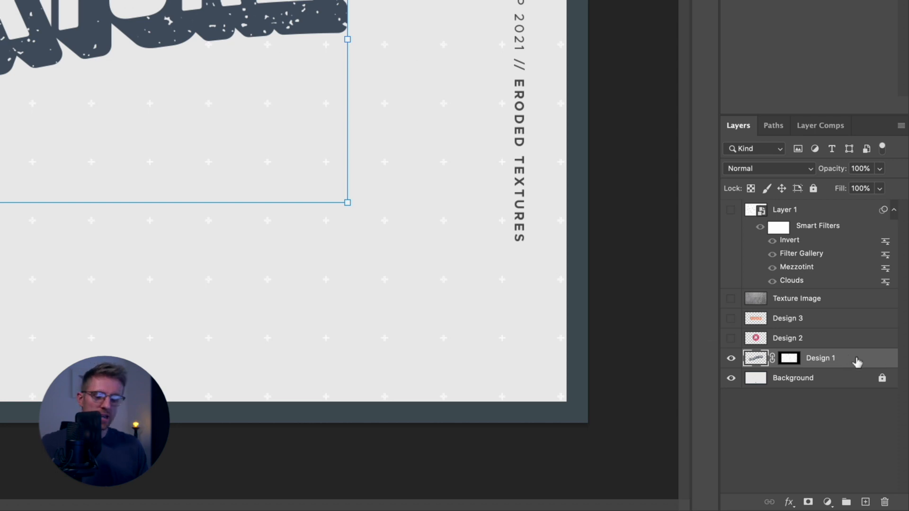
key("ctrl+j")
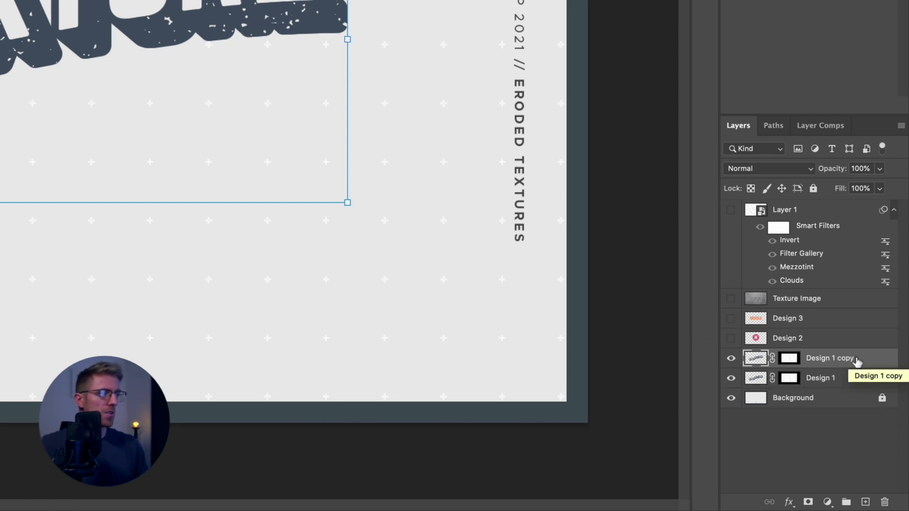
right_click(790, 359)
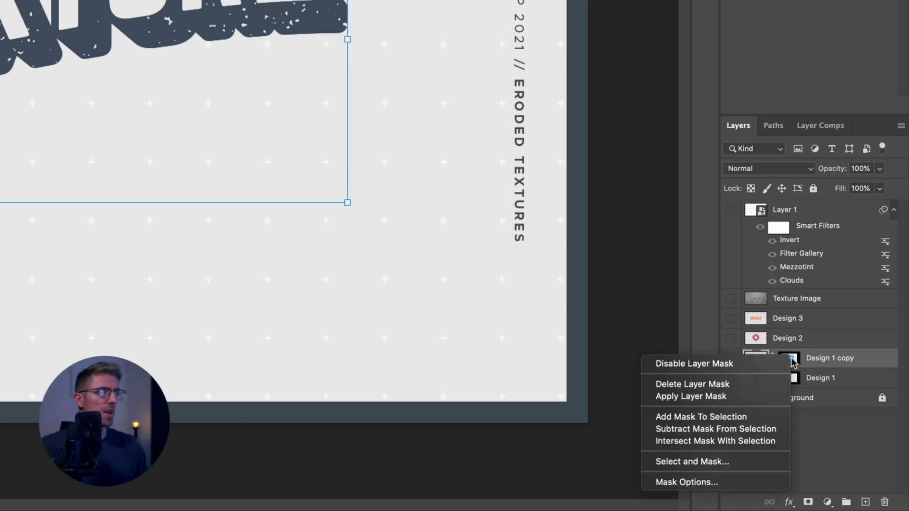
left_click(749, 384)
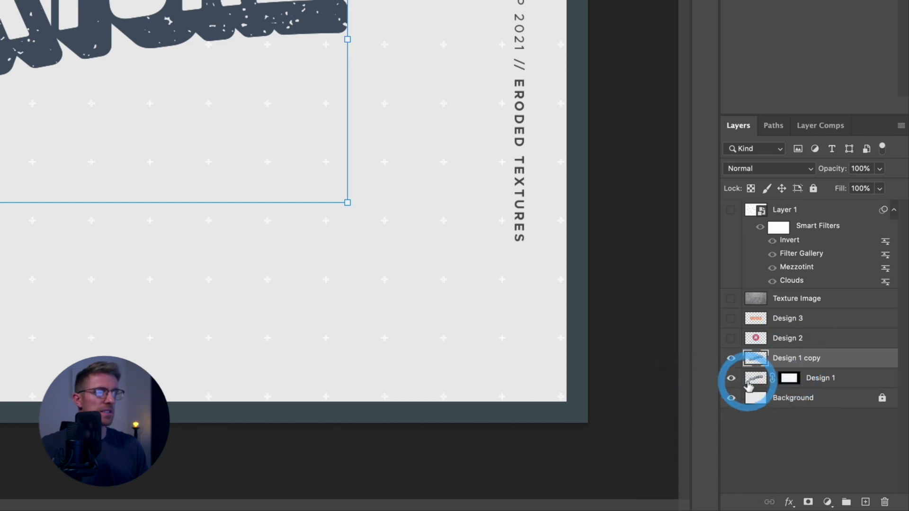
Add a white 4 px stroke positioned inside to the Design 1 copy layer at 100% opacity
double_click(851, 361)
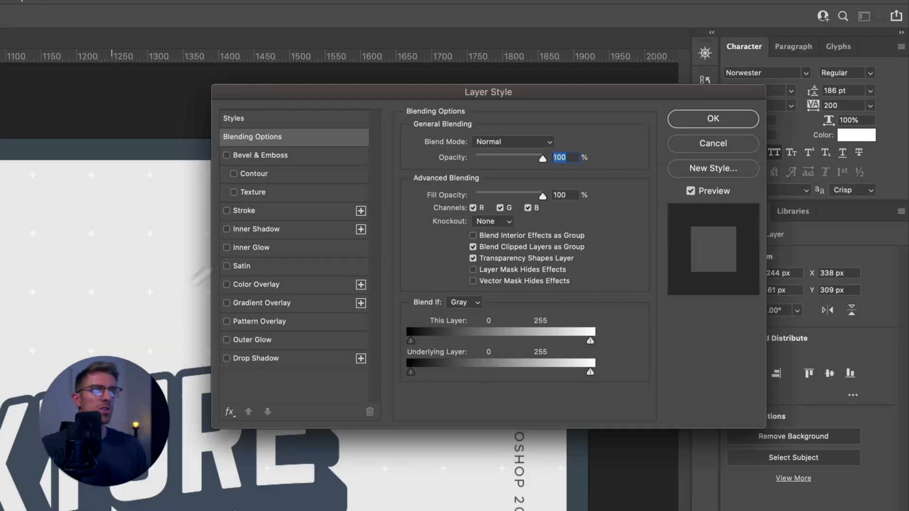
left_click(230, 211)
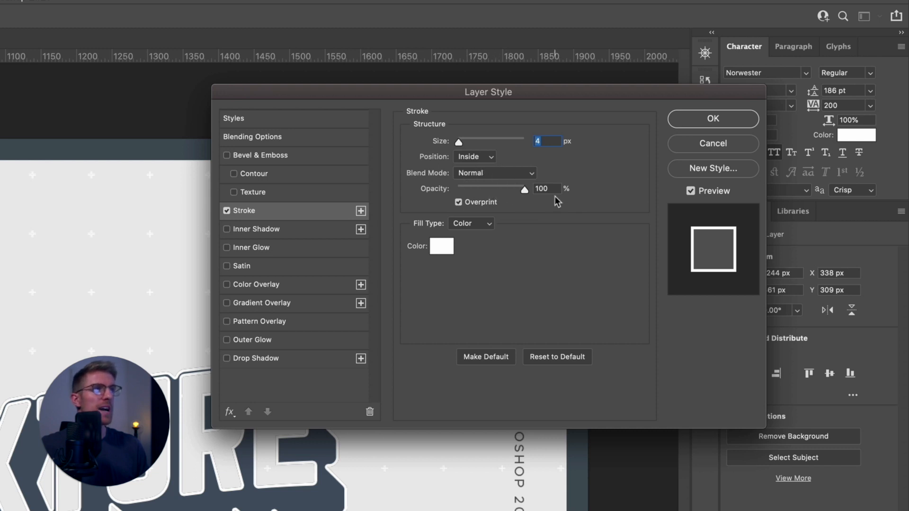
left_click(547, 142)
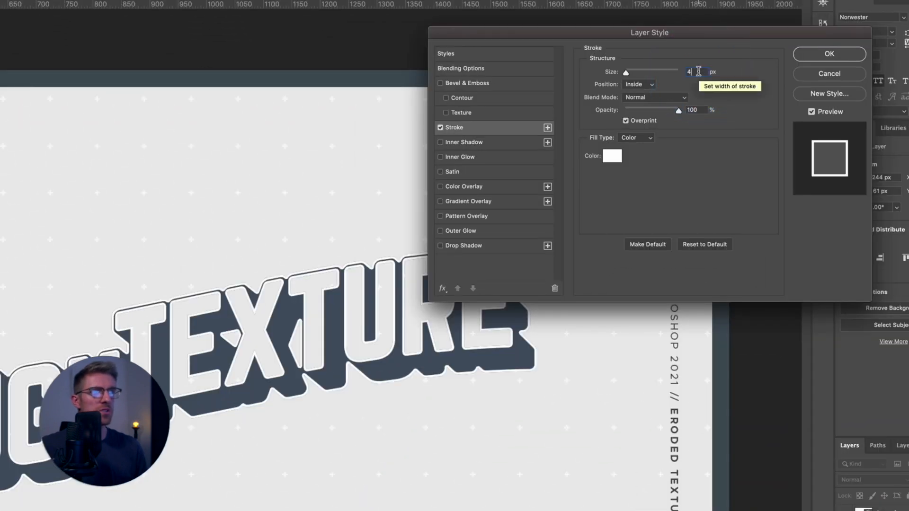
key("Down")
key("Up")
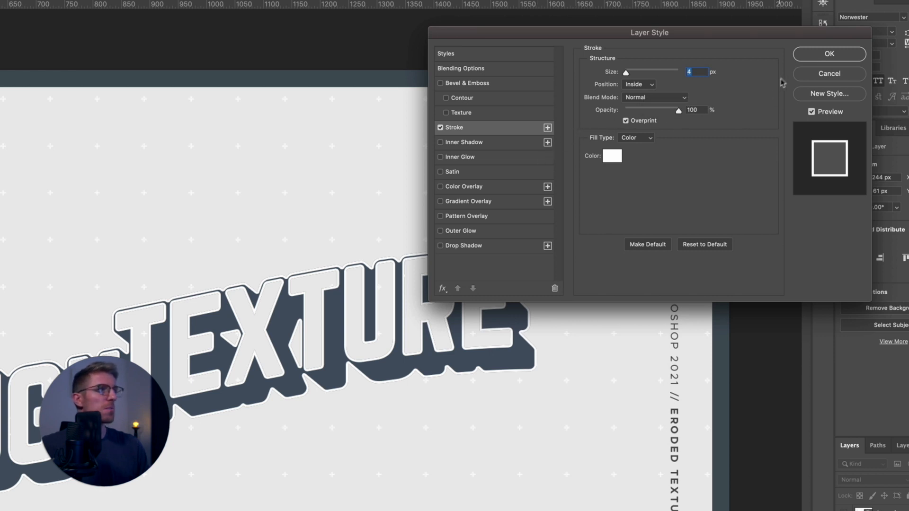
left_click(808, 56)
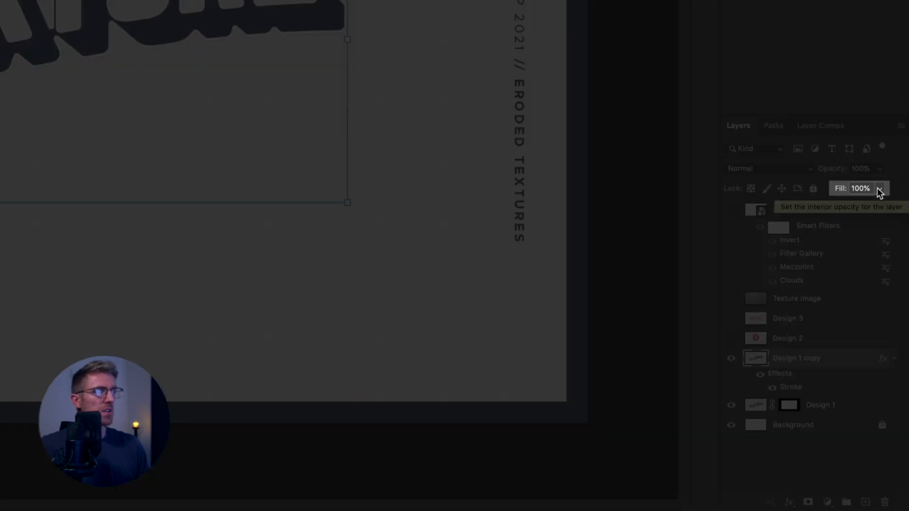
Set the fill of Design 1 copy to 0% and rasterize its layer style
left_click(878, 188)
left_click_drag(878, 206, 795, 212)
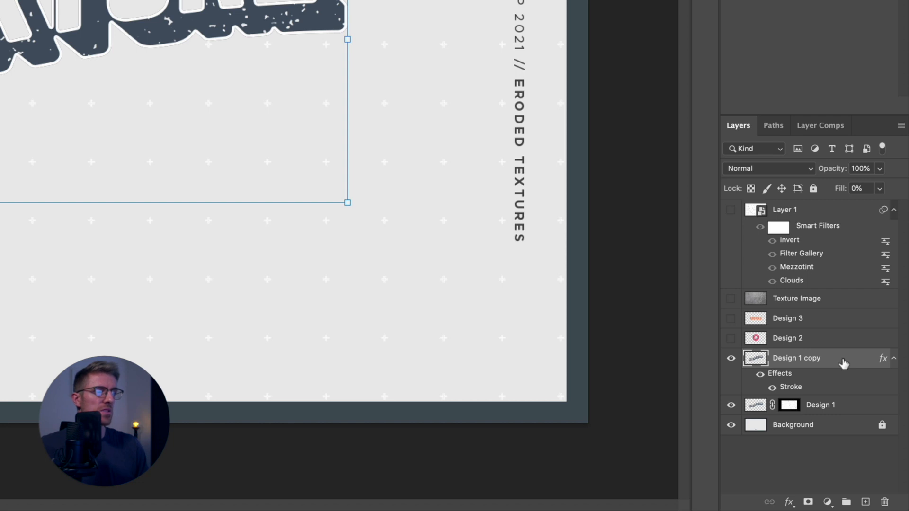
right_click(843, 362)
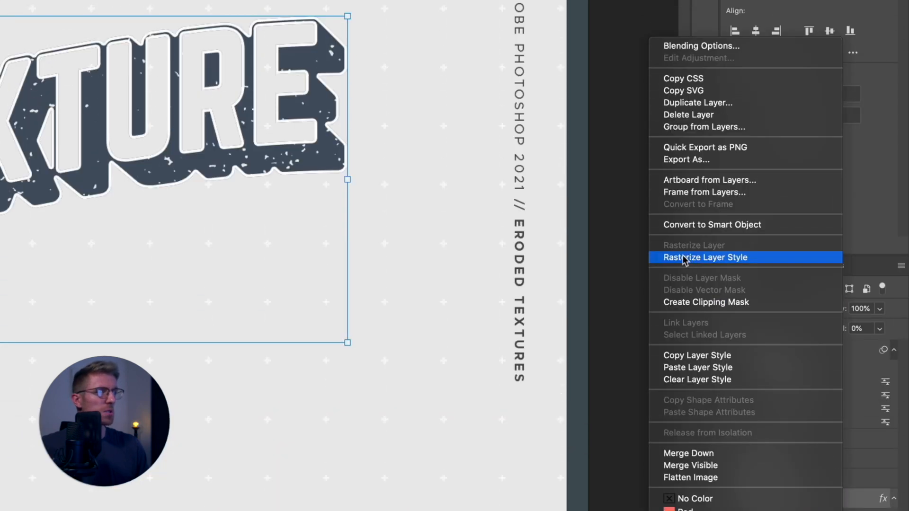
left_click(683, 258)
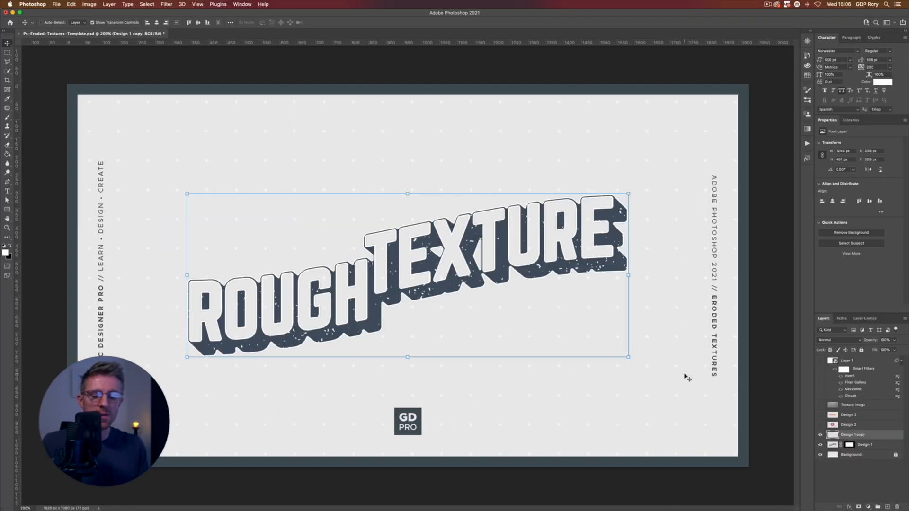
Copy the rasterized stroke from Design 1 copy, clear the selection and hide that layer
key("super+a")
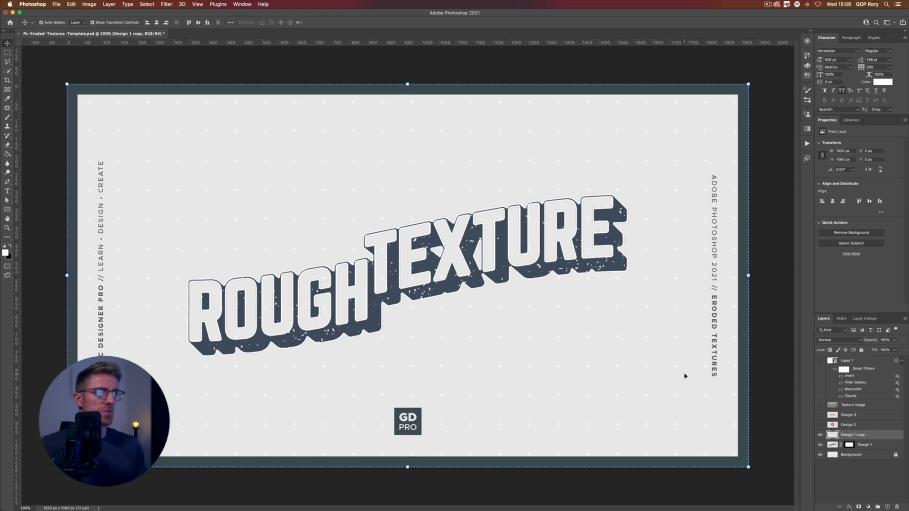
key("super")
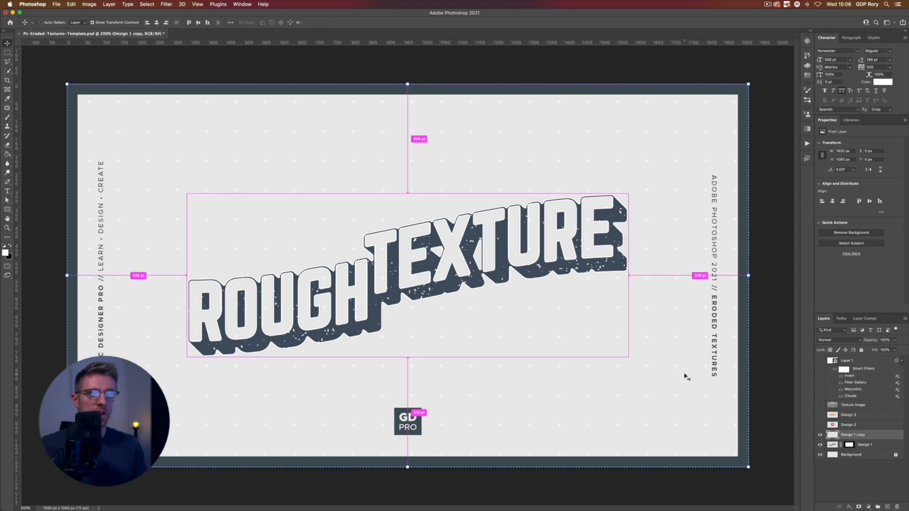
key("super+d")
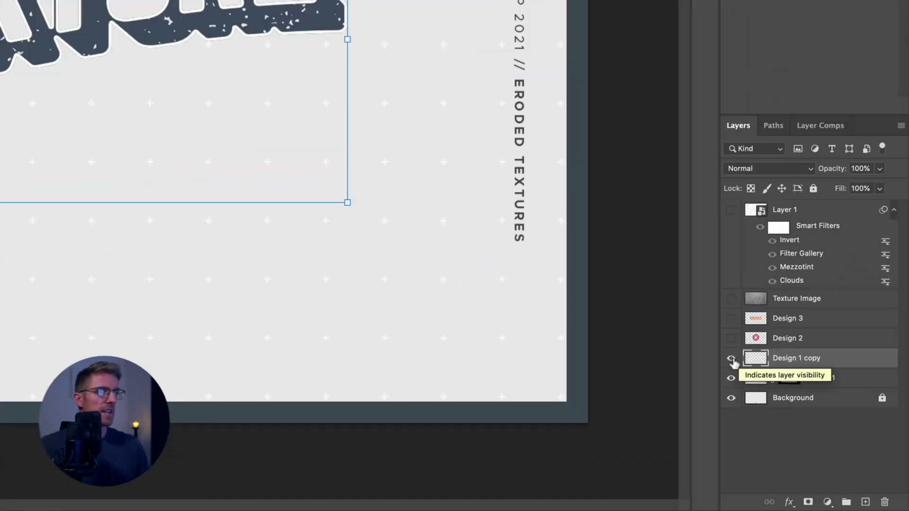
left_click(731, 359)
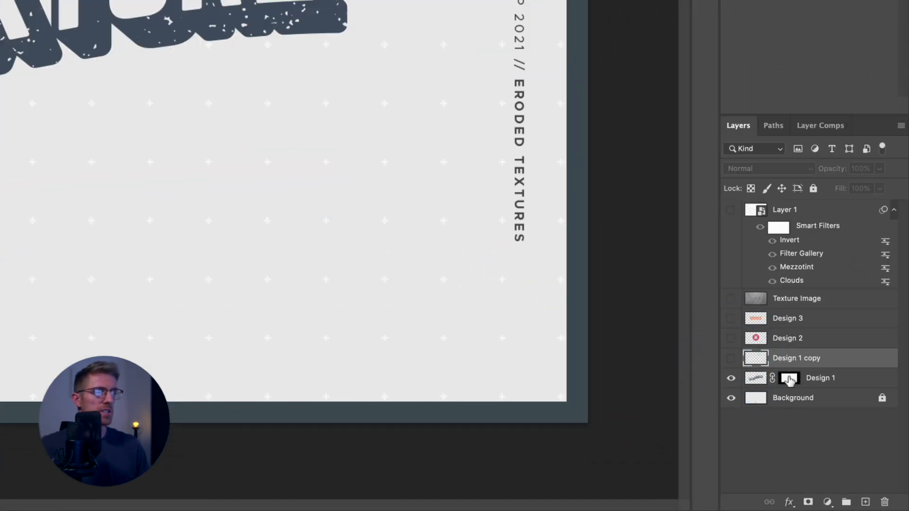
Paste the copied stroke into Design 1's layer mask, clear the selection and return to the artwork
left_click(789, 379, "alt")
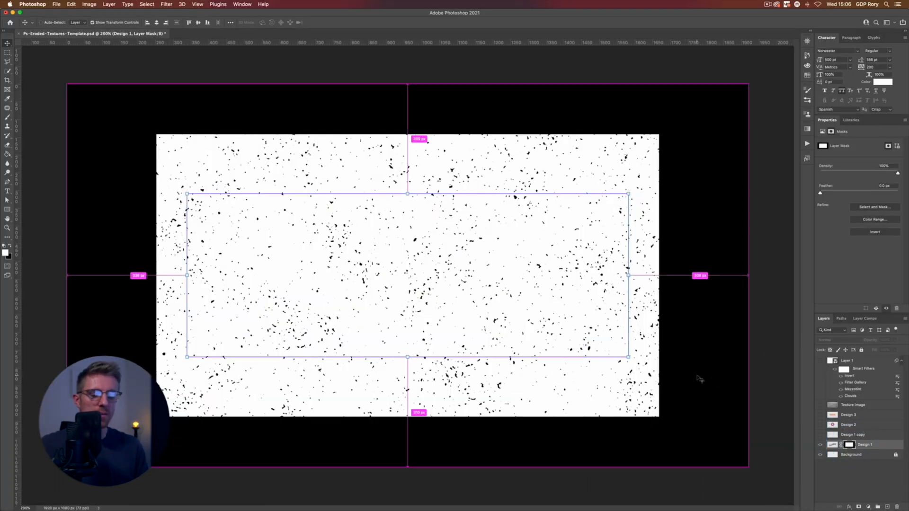
key("super+shift+d")
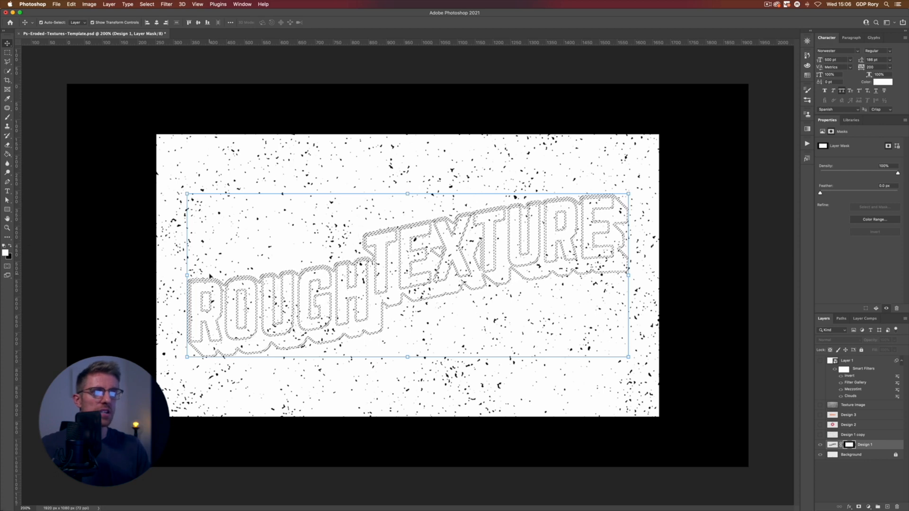
key("super")
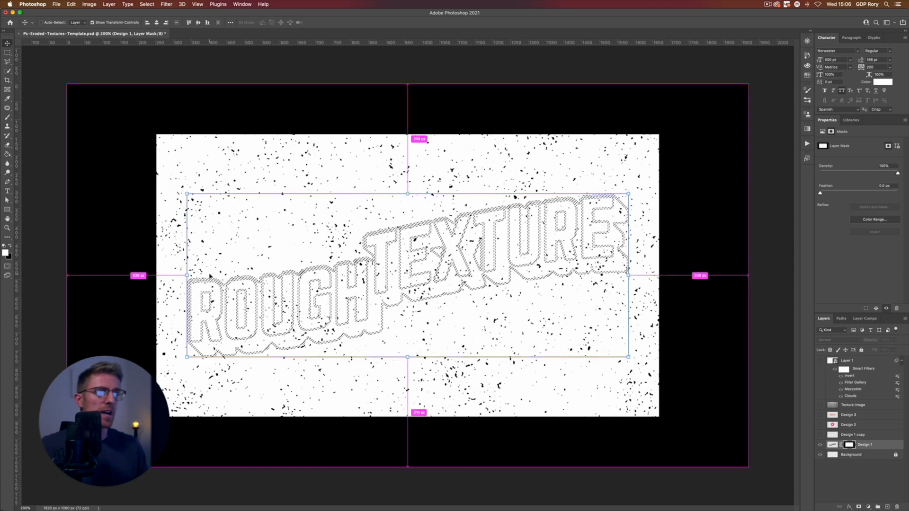
key("super+d")
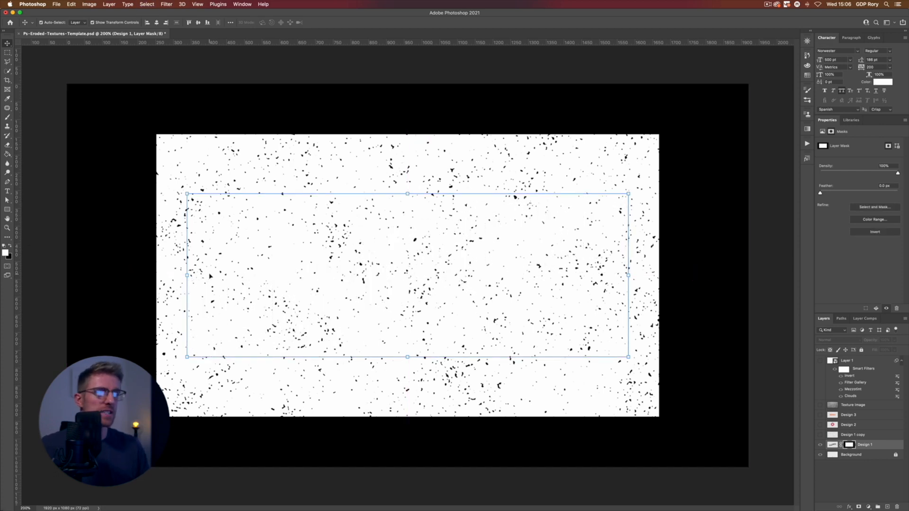
left_click(832, 444)
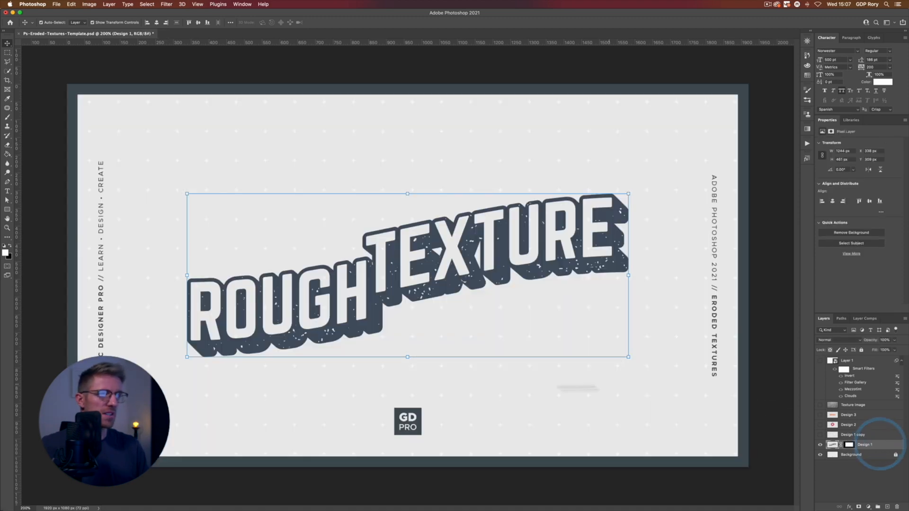
Examine the edges of the ROUGH TEXTURE lettering up close from end to end and at full view
scroll(354, 403, "up", 5)
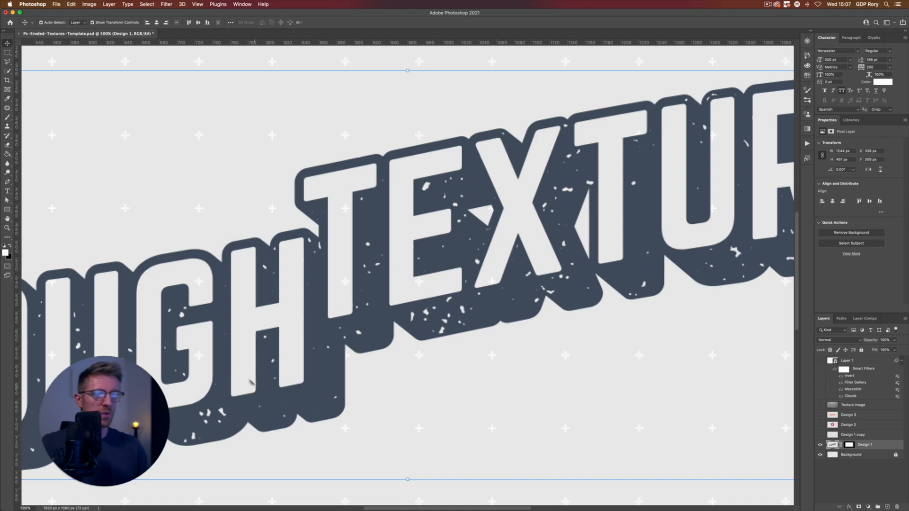
left_click_drag(118, 354, 376, 303)
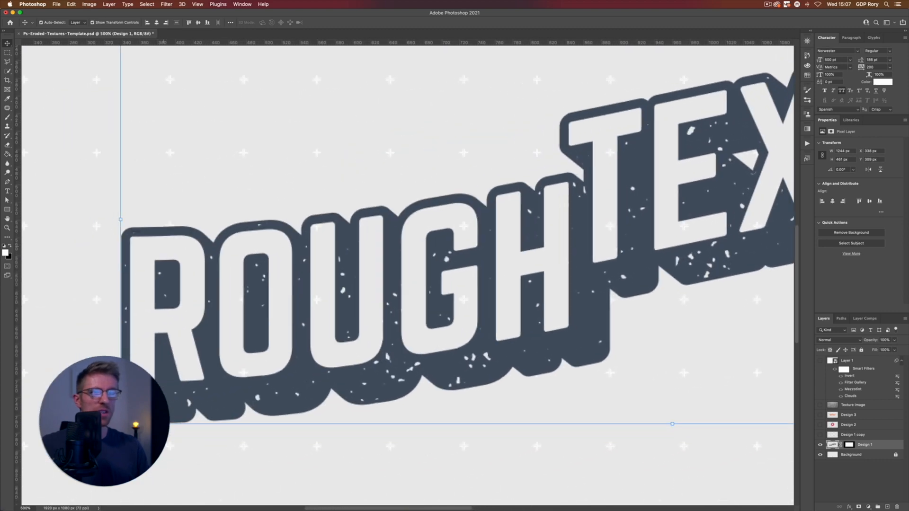
left_click_drag(611, 237, 359, 306)
left_click_drag(653, 222, 383, 285)
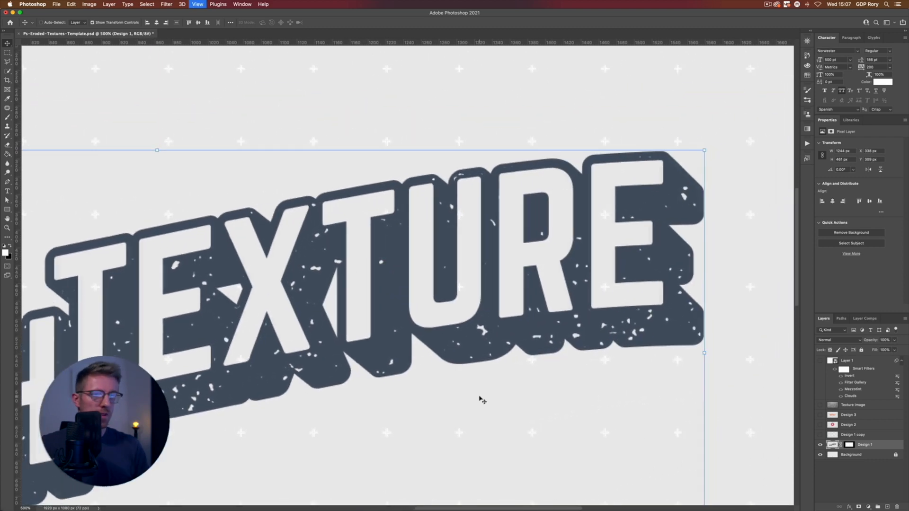
key("super+minus")
key("super+minus")
key("super+minus")
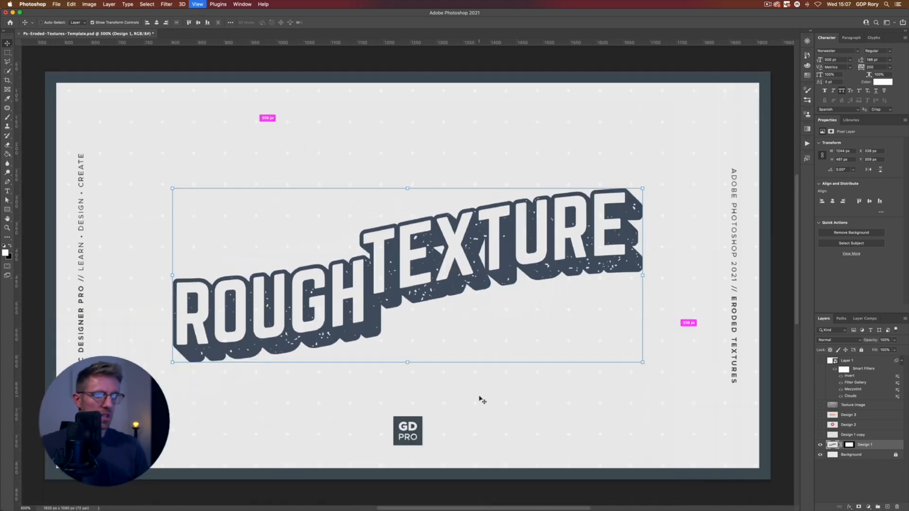
Ready the Brush tool with the 20 px Hard Round tip, swap the foreground and background colours and target Design 1's layer mask
key("super+plus")
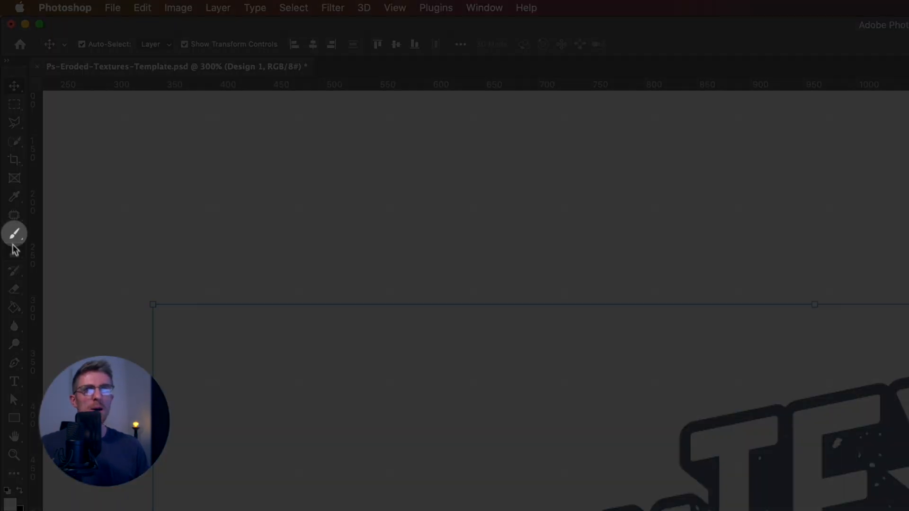
left_click(14, 224)
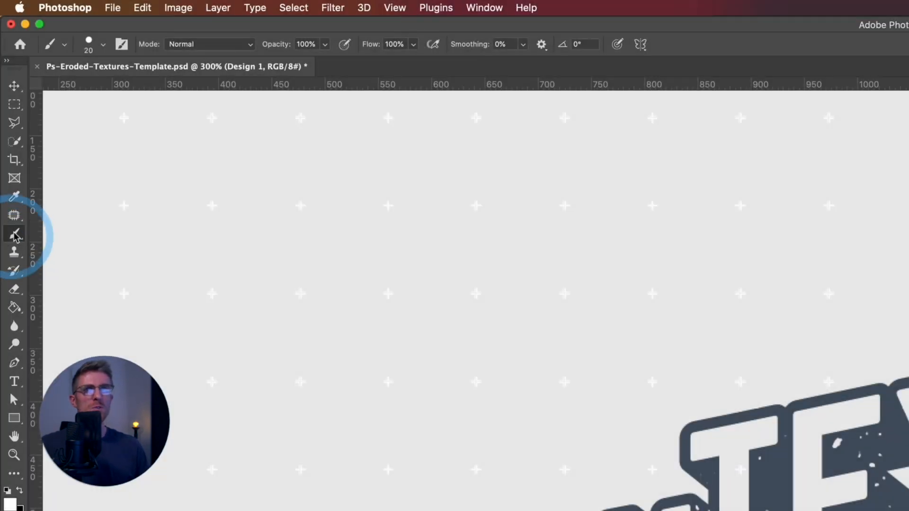
left_click(102, 44)
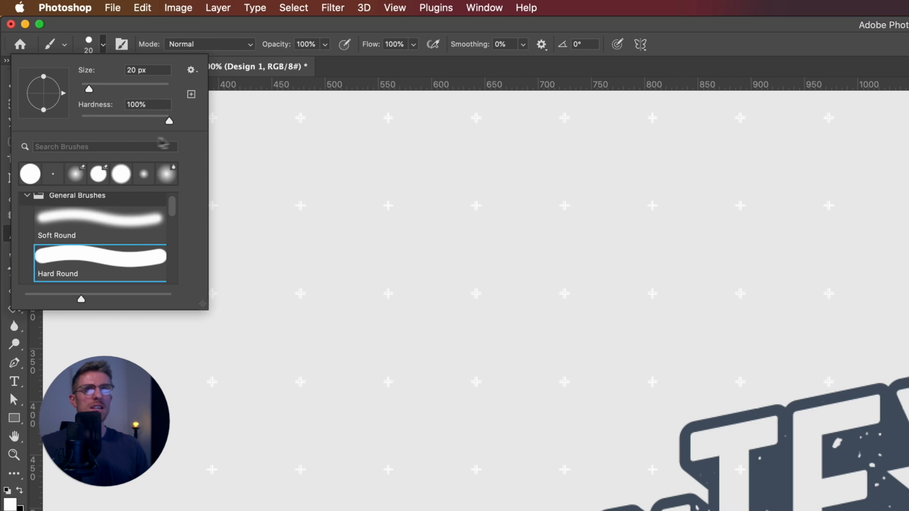
left_click(152, 23)
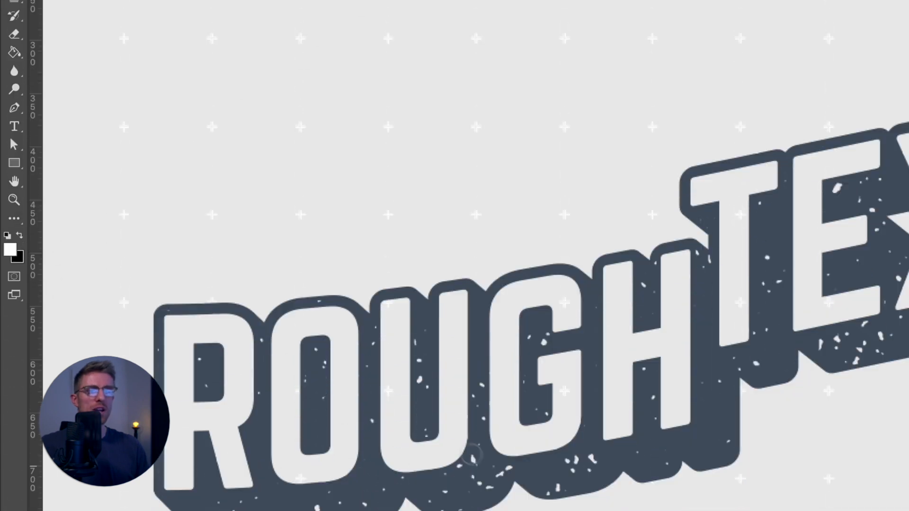
left_click(19, 236)
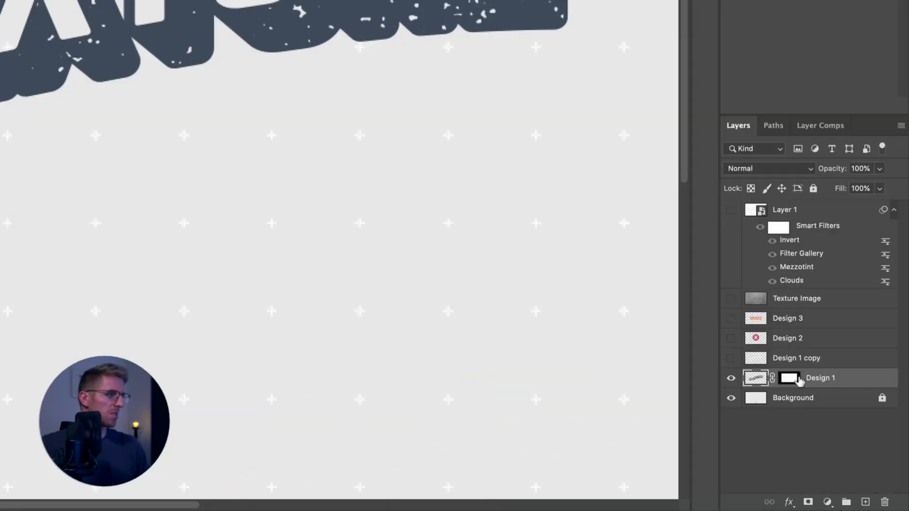
left_click(799, 378)
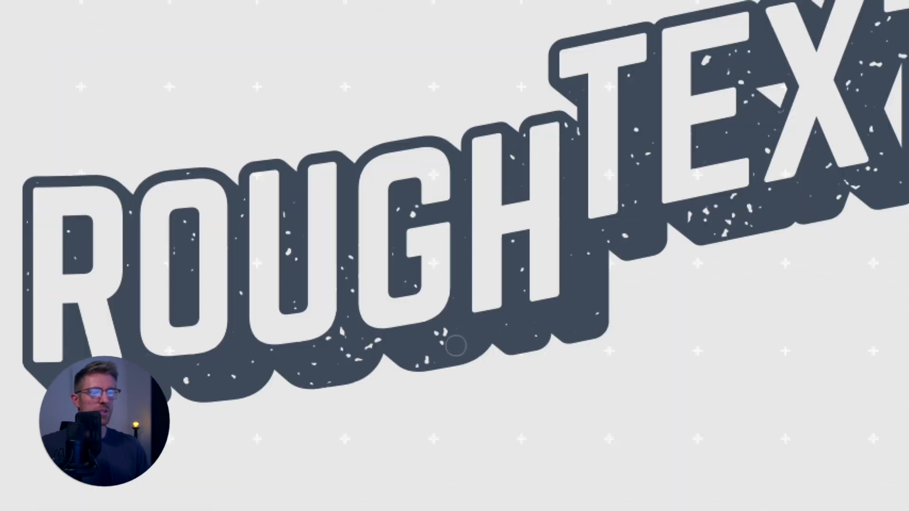
Paint small touch-ups on Design 1's mask around the lower edge of ROUGH and the X of TEXTURE, then leave the brush and deselect the layer
left_click(466, 339)
left_click(506, 327)
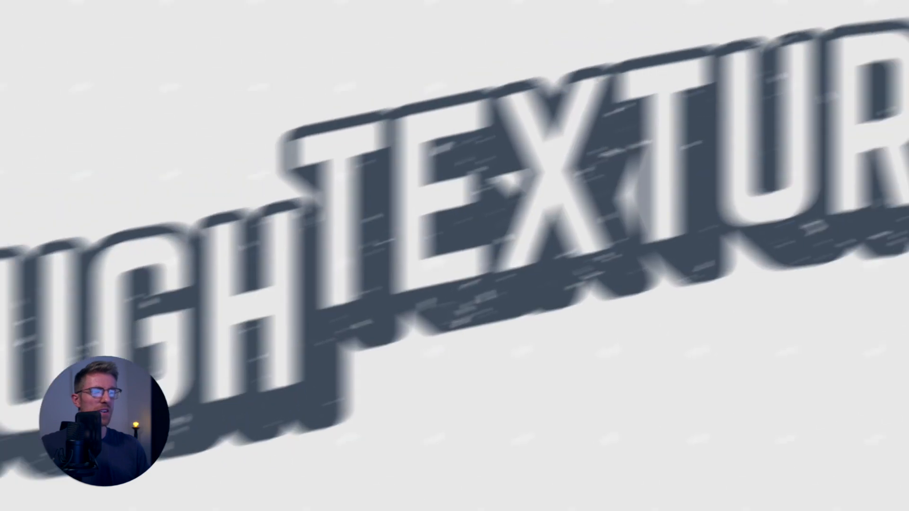
left_click(445, 307)
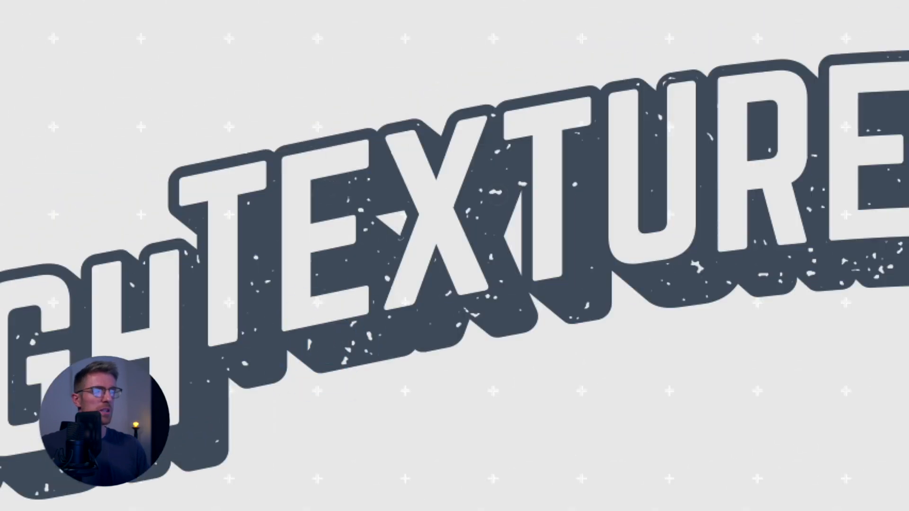
left_click(497, 199)
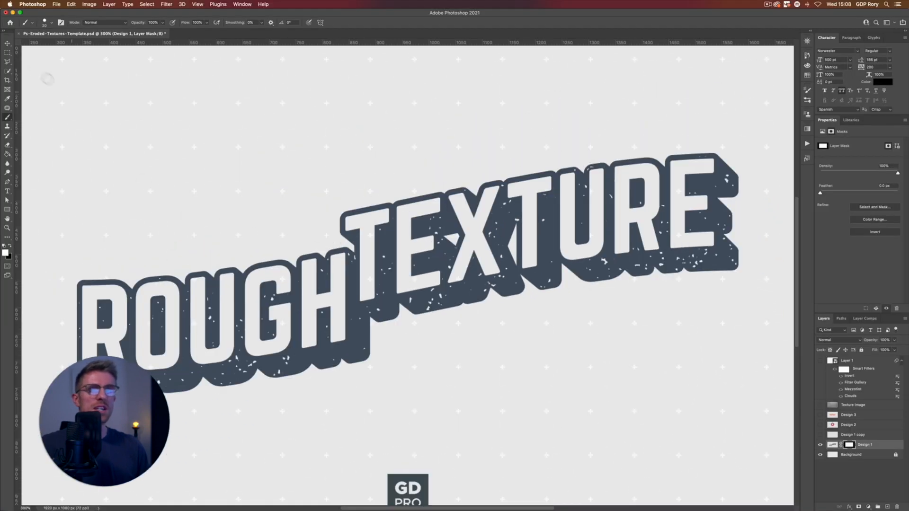
left_click(7, 43)
left_click(245, 127)
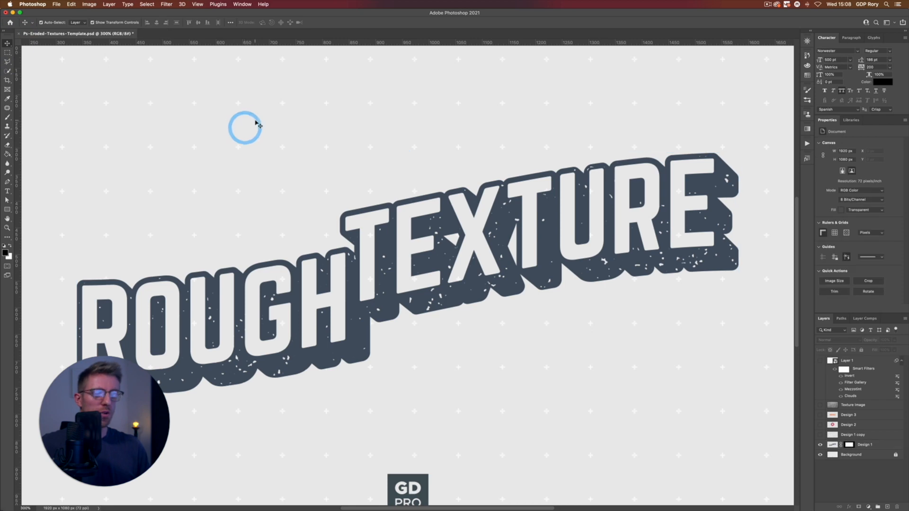
Hide Design 1 and add a new empty layer above Layer 1
key("super+minus")
key("super+minus")
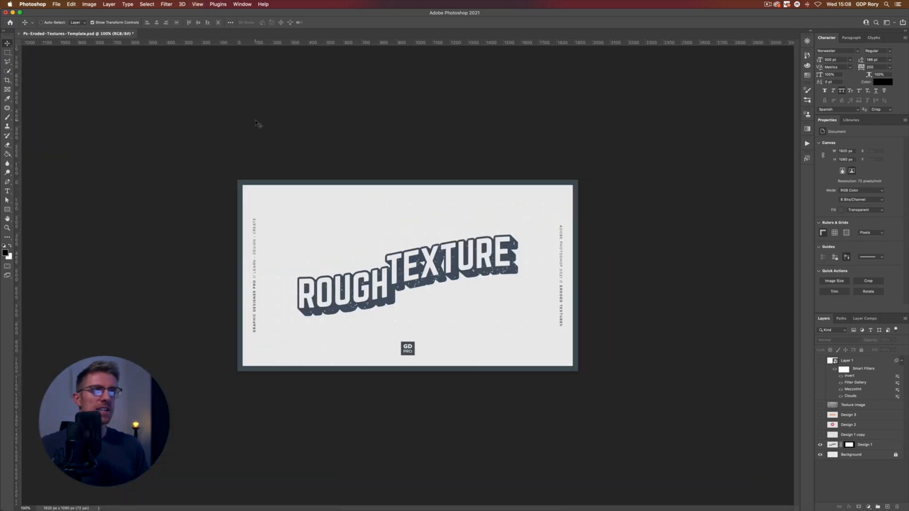
key("super+plus")
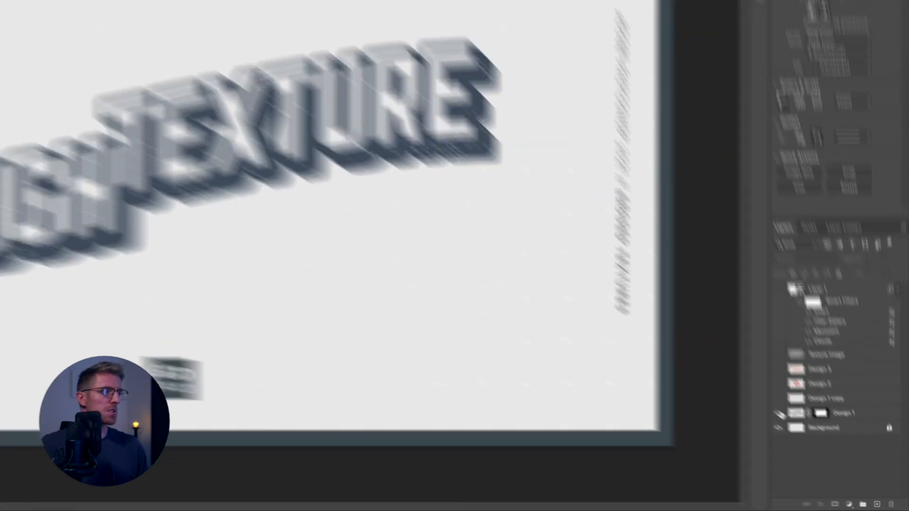
left_click(820, 444)
left_click(812, 211)
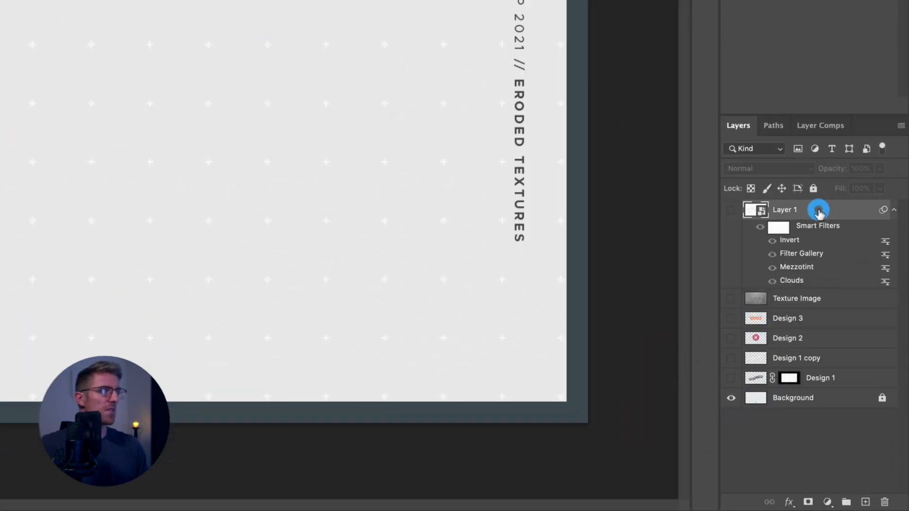
left_click(864, 502)
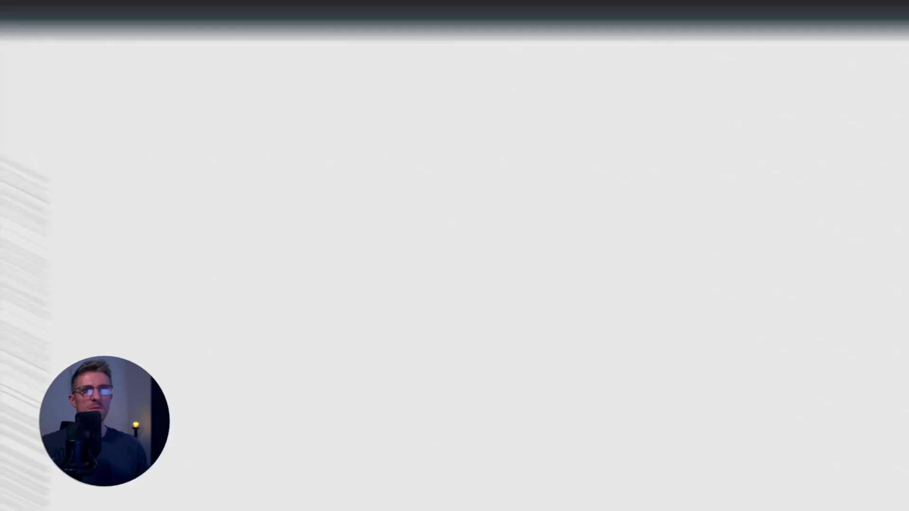
Fill the new layer with white using the Paint Bucket and convert it to a Smart Object
left_click(15, 237)
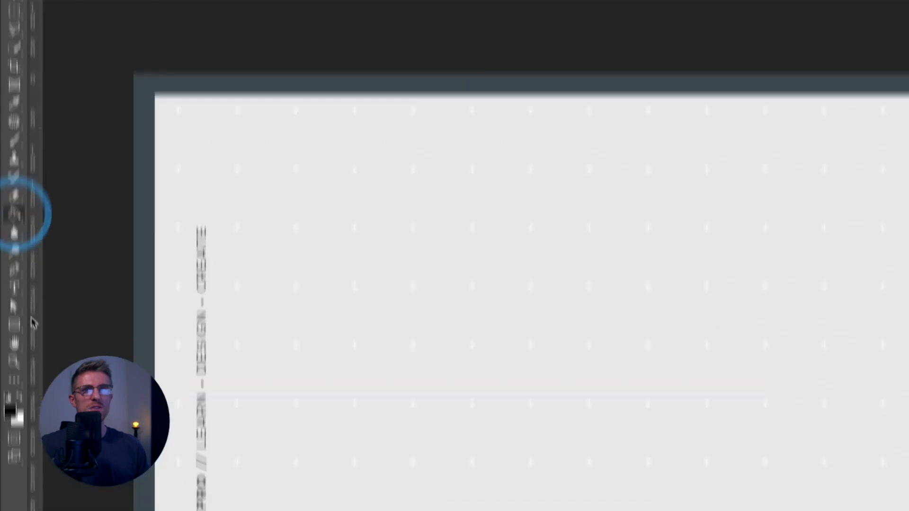
left_click(22, 263)
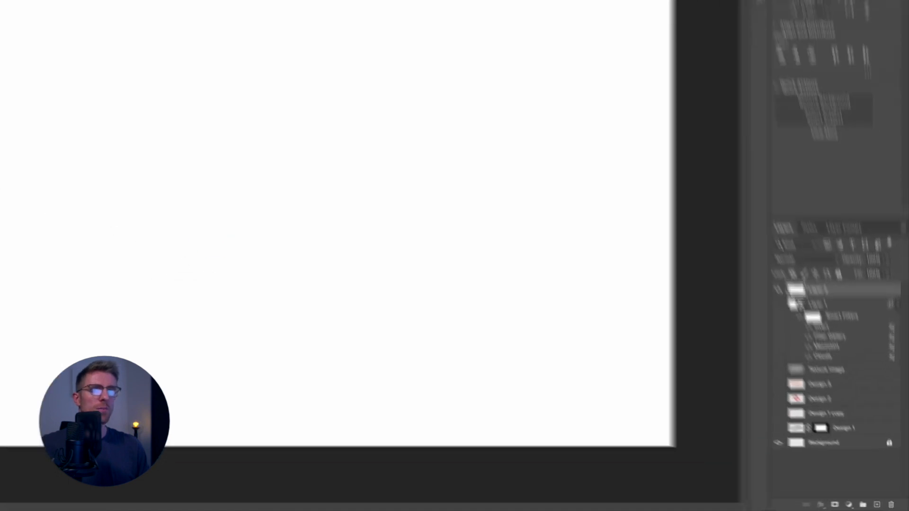
right_click(831, 212)
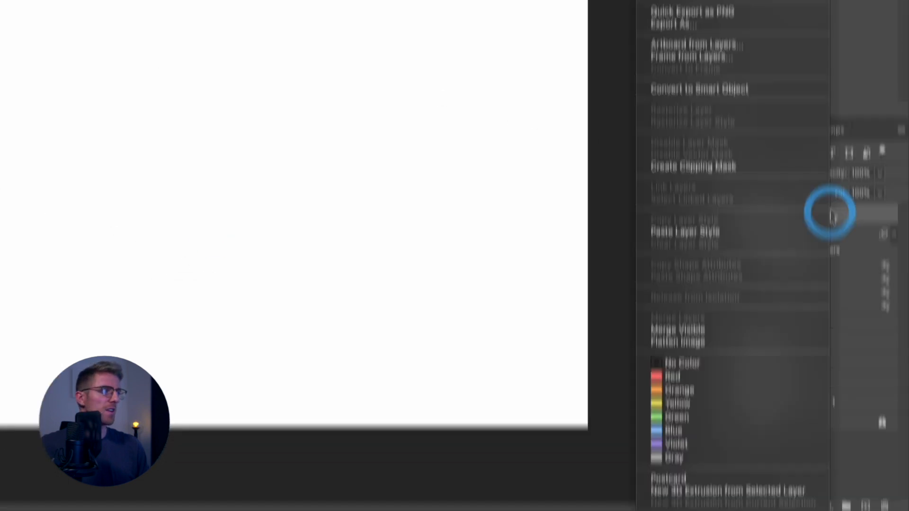
left_click(709, 89)
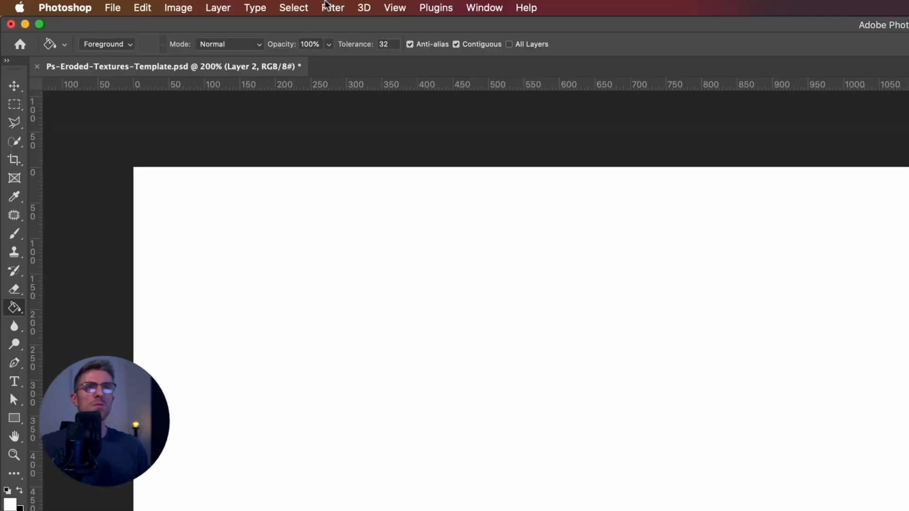
Apply the Render Clouds filter to Layer 2 as a smart filter
left_click(333, 8)
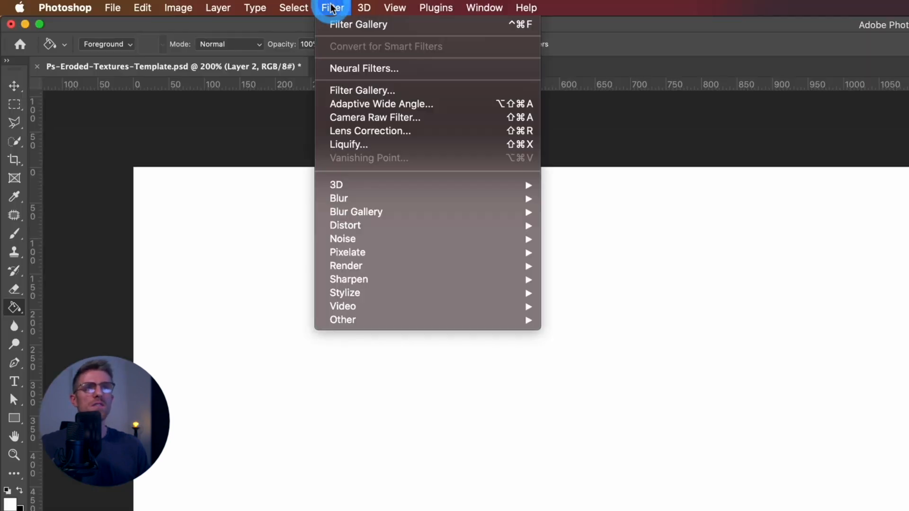
mouse_move(391, 269)
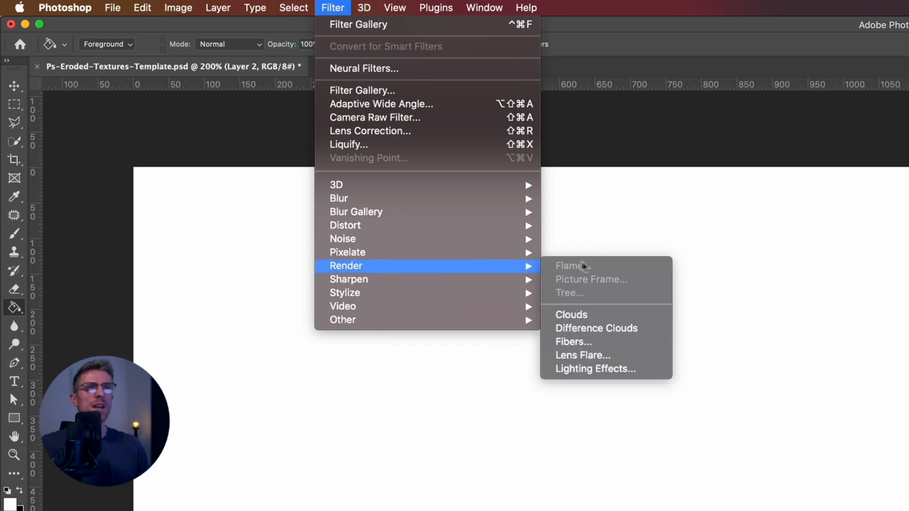
left_click(574, 314)
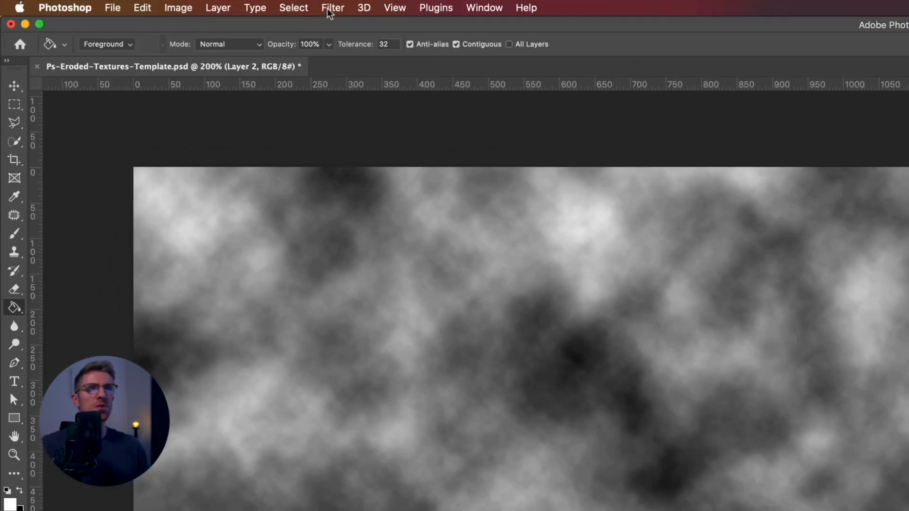
Apply a Color Halftone filter to Layer 2 with a maximum radius of 4 pixels and all four channel angles at 45 degrees
left_click(165, 5)
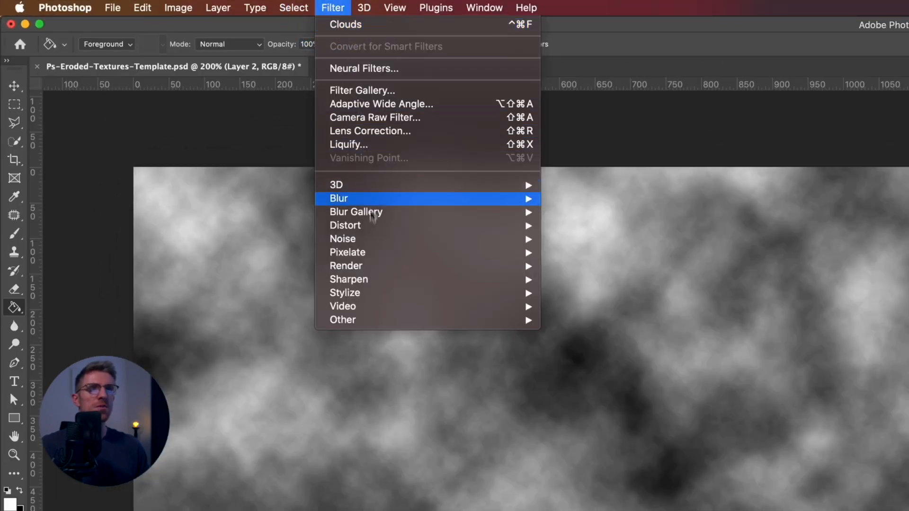
mouse_move(375, 252)
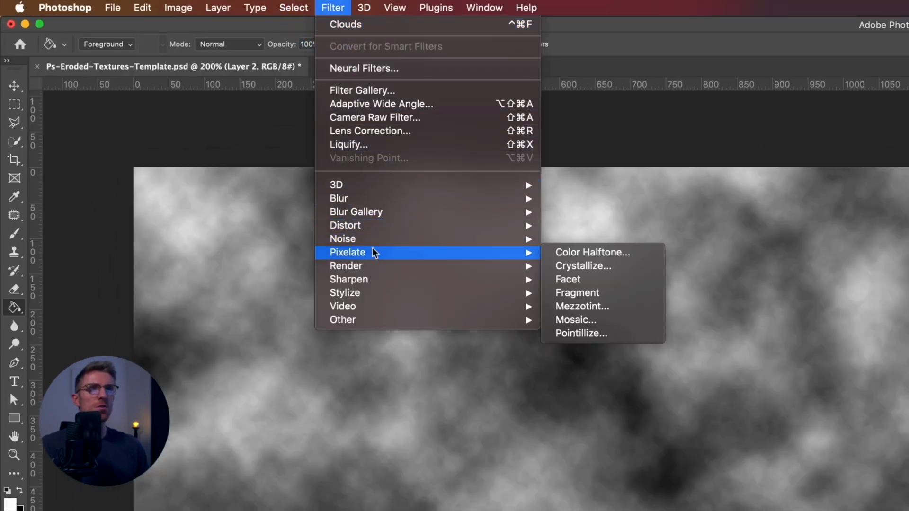
left_click(582, 252)
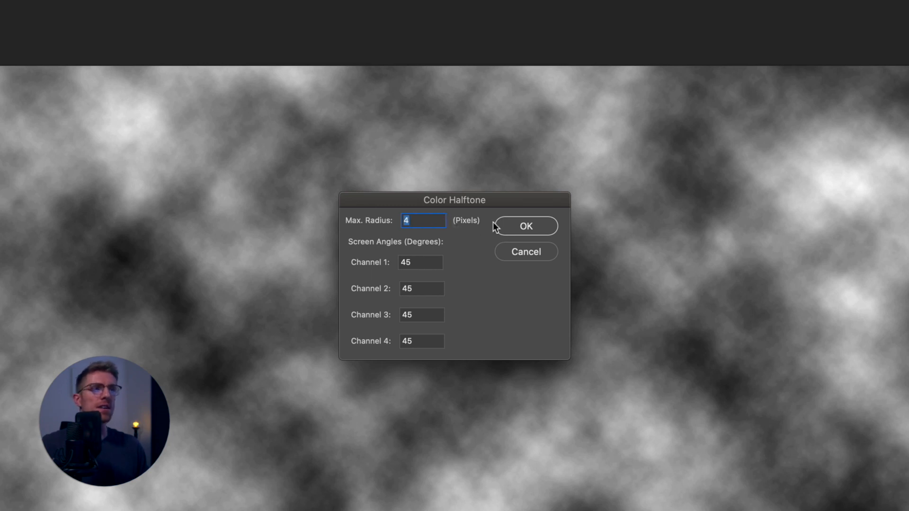
left_click(510, 224)
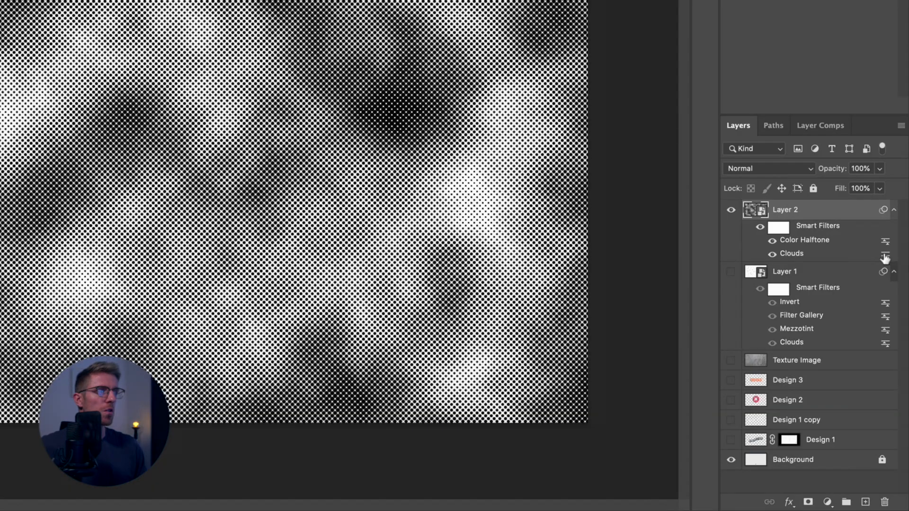
Set the opacity of Layer 2's Clouds smart filter to 40% and hide its Color Halftone filter
double_click(896, 383)
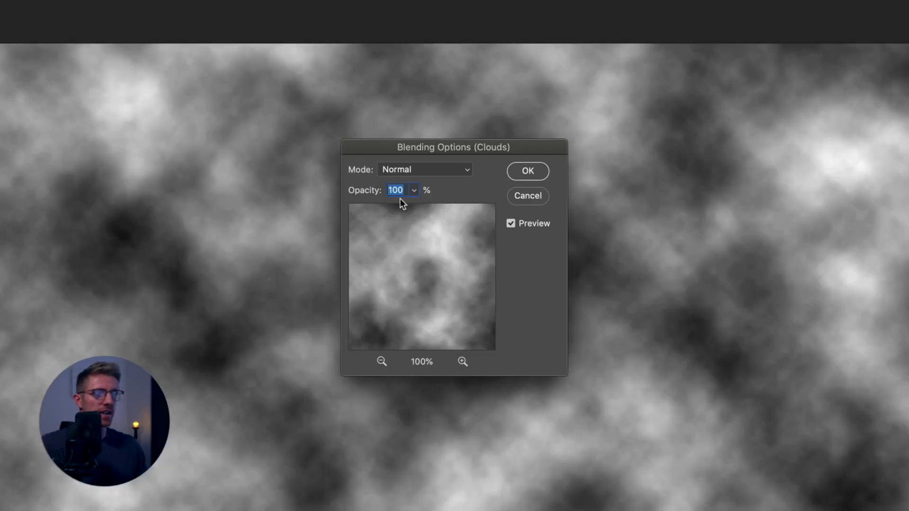
type("40")
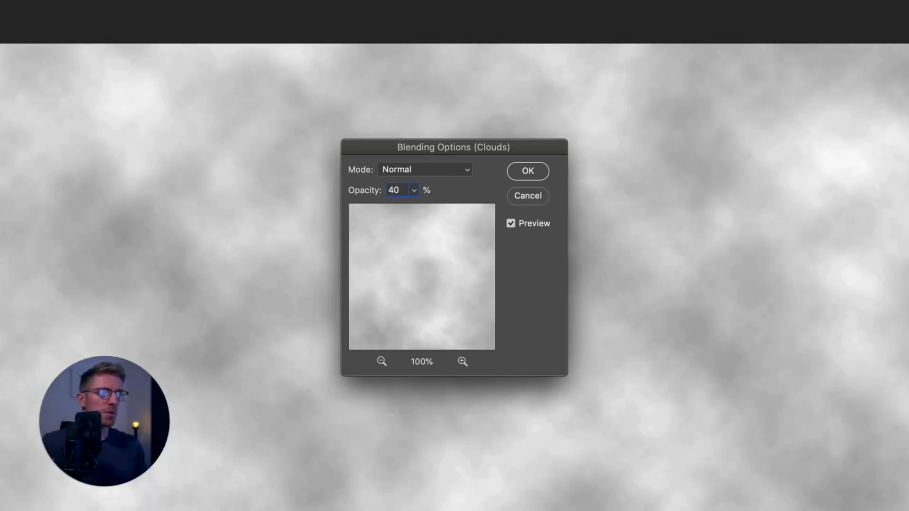
key("Return")
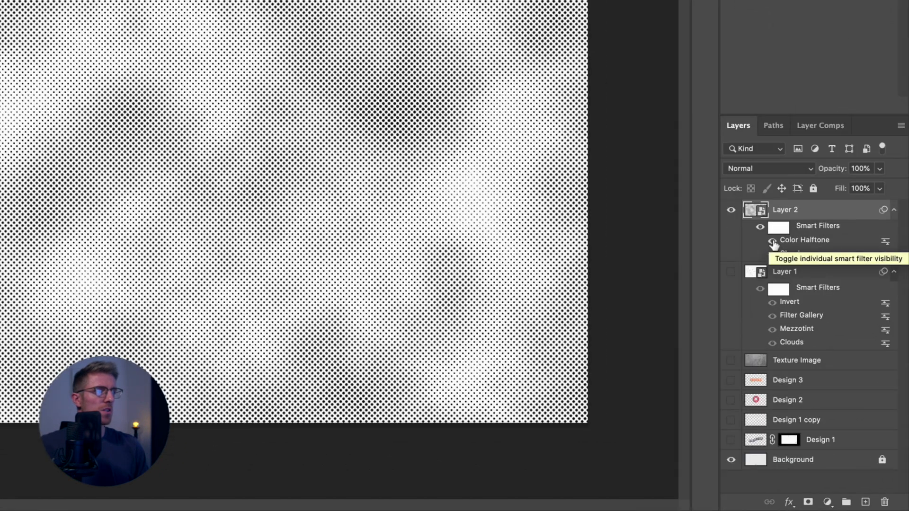
left_click(772, 242)
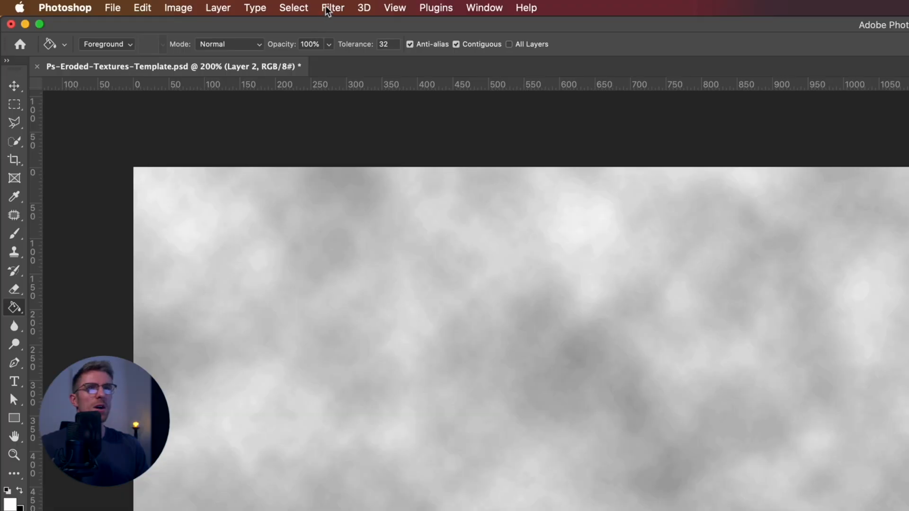
Try the Filter Gallery's Halftone Pattern sketch filter on Layer 2 with size 2 and contrast 23
left_click(331, 8)
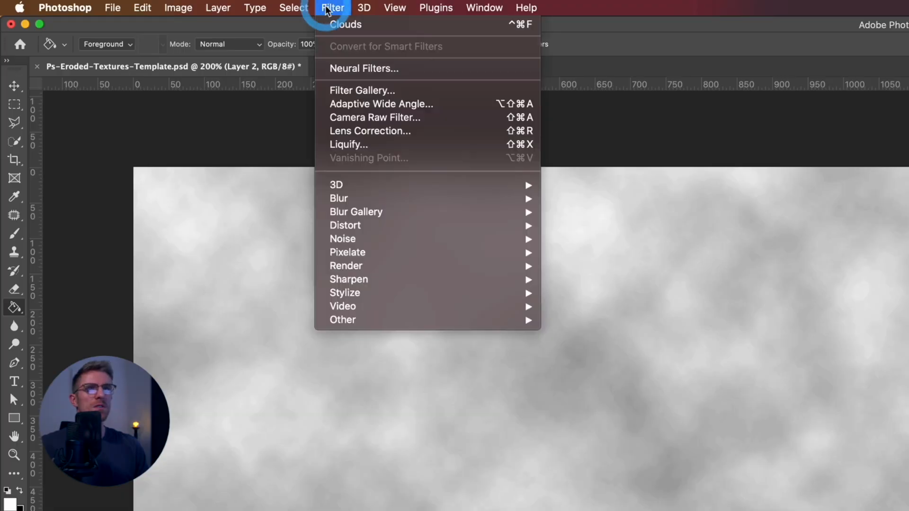
left_click(346, 95)
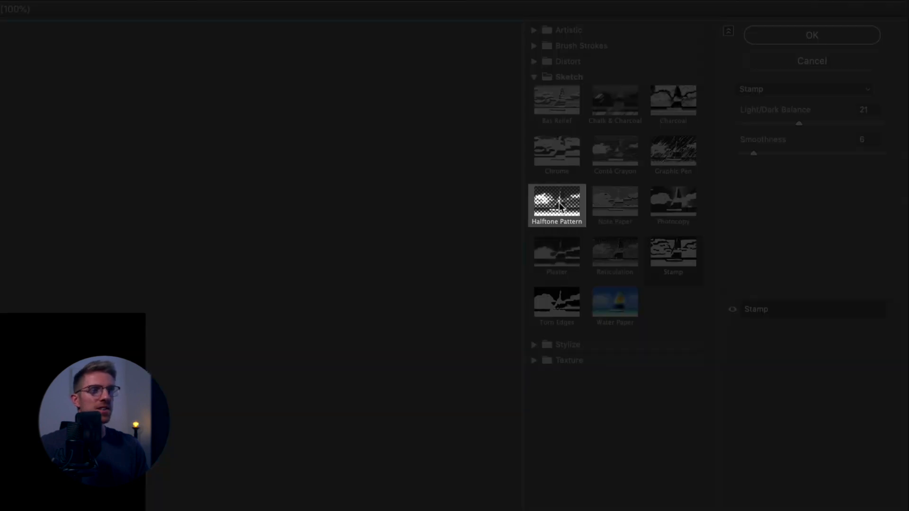
left_click(558, 203)
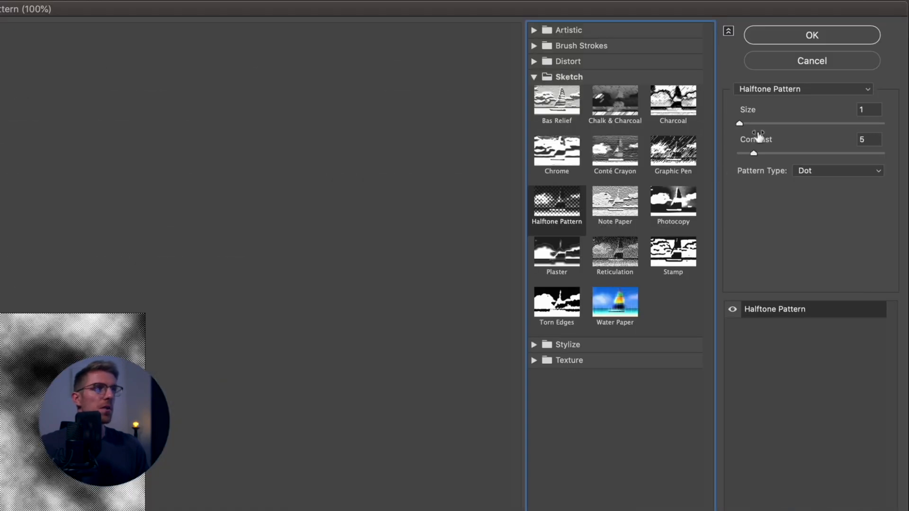
left_click_drag(755, 153, 763, 153)
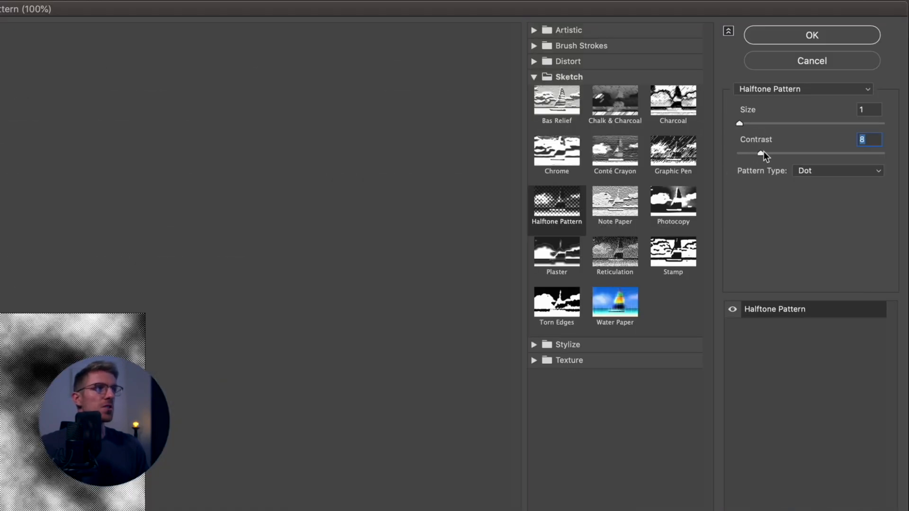
left_click(739, 122)
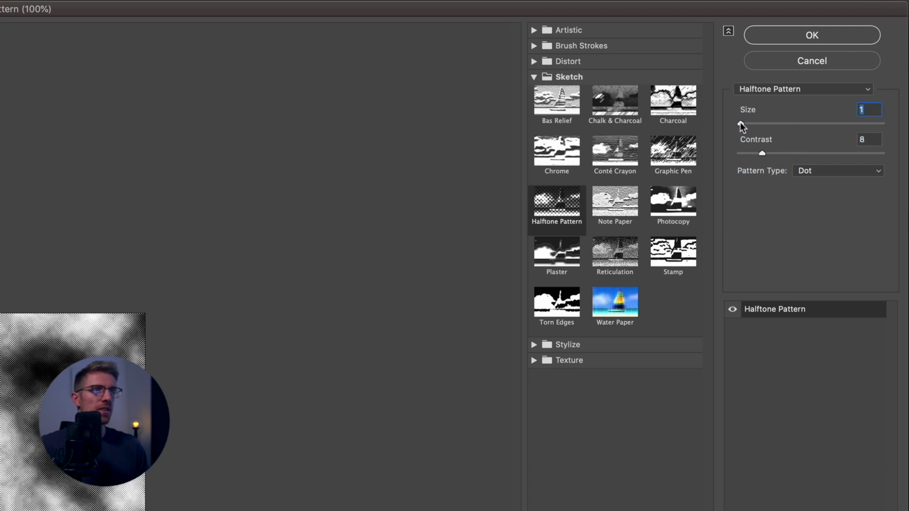
left_click_drag(745, 123, 747, 124)
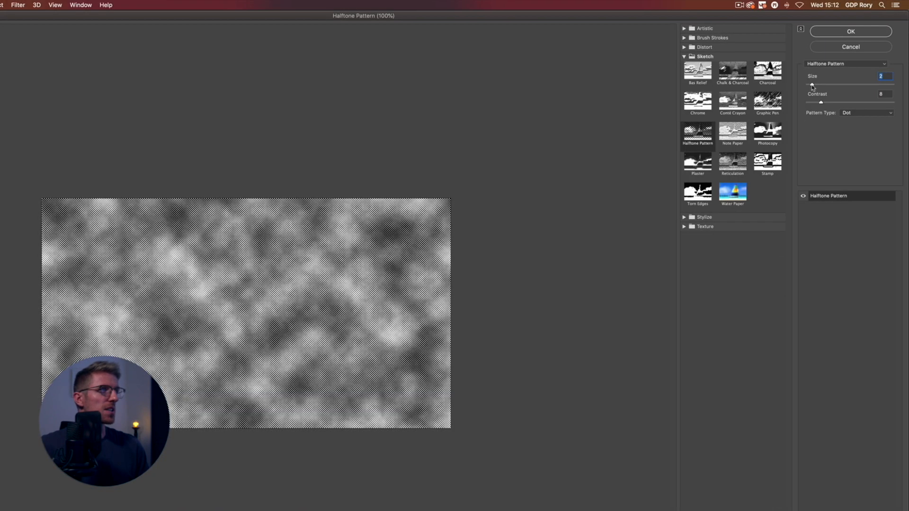
left_click_drag(812, 87, 848, 107)
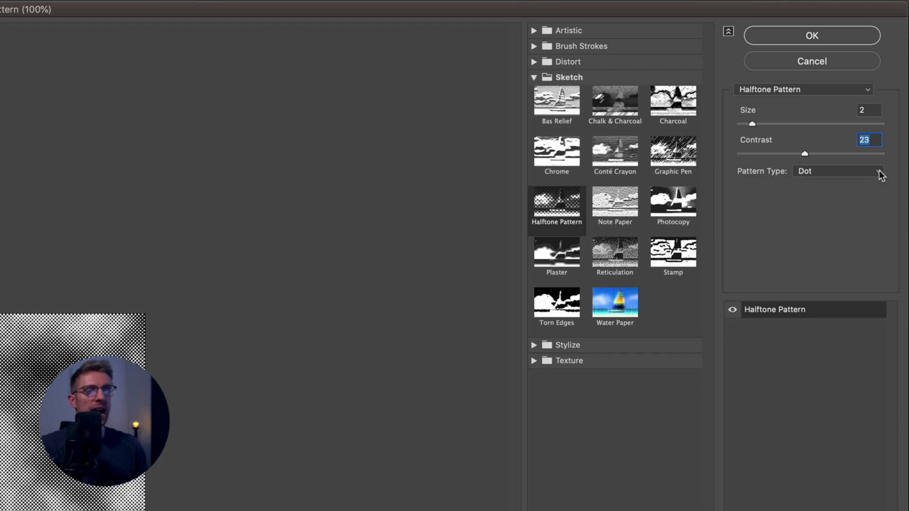
Preview the Line pattern type for the halftone and switch it to Circle
left_click(877, 174)
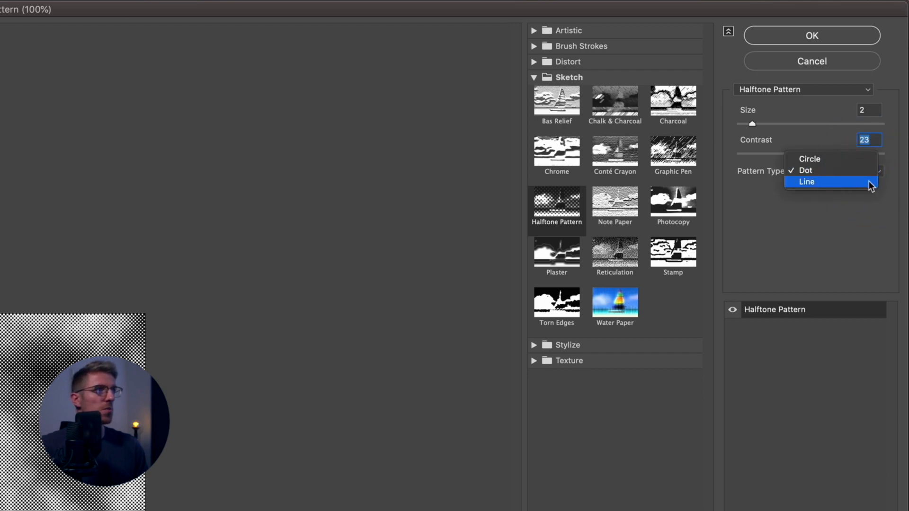
left_click(868, 183)
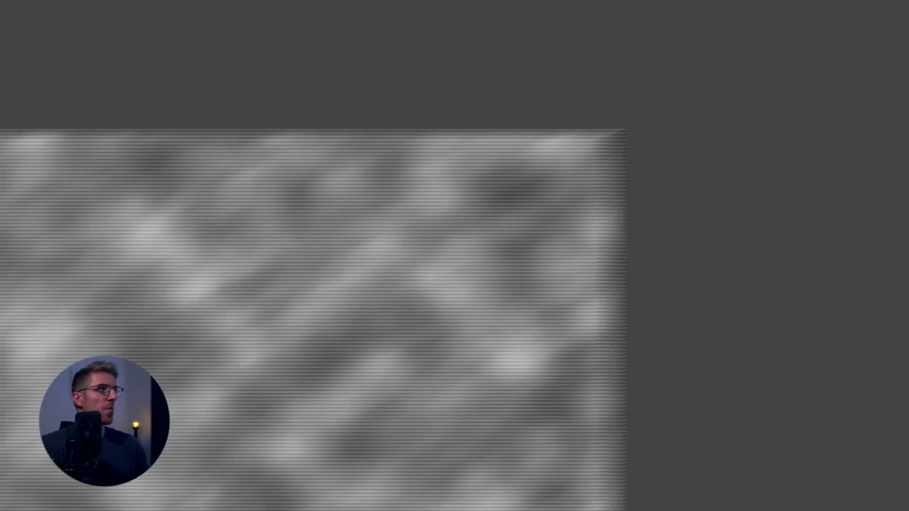
left_click(862, 172)
left_click(845, 148)
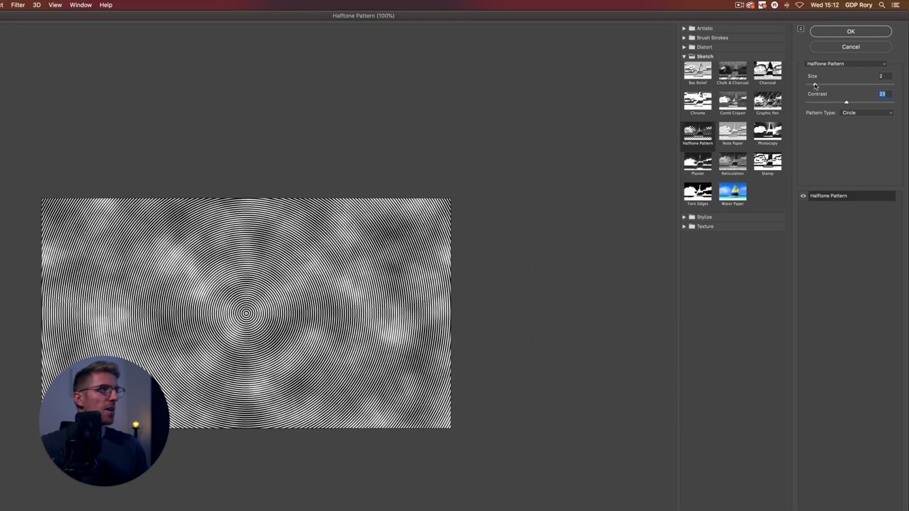
Apply the Circle halftone pattern with size 1 and contrast about 47, and undo it
left_click_drag(812, 86, 802, 87)
left_click(800, 86)
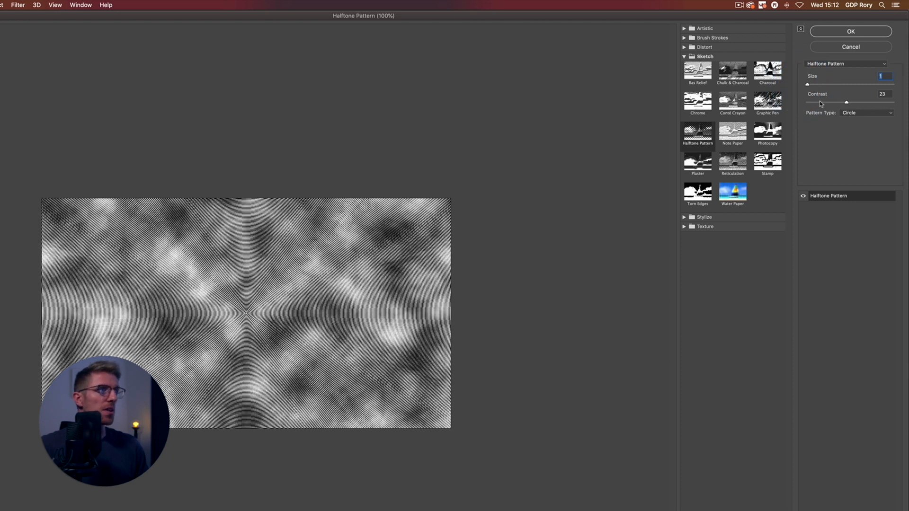
left_click_drag(821, 102, 890, 105)
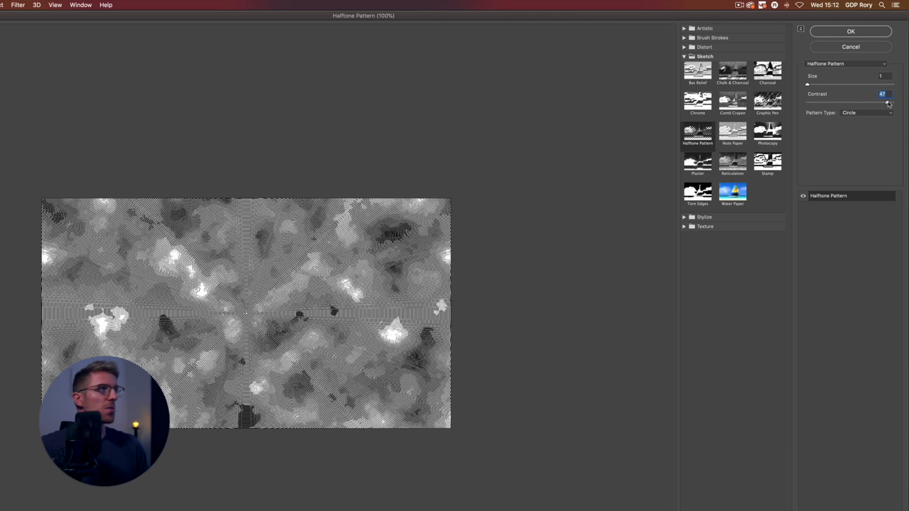
left_click_drag(889, 104, 887, 98)
left_click(849, 31)
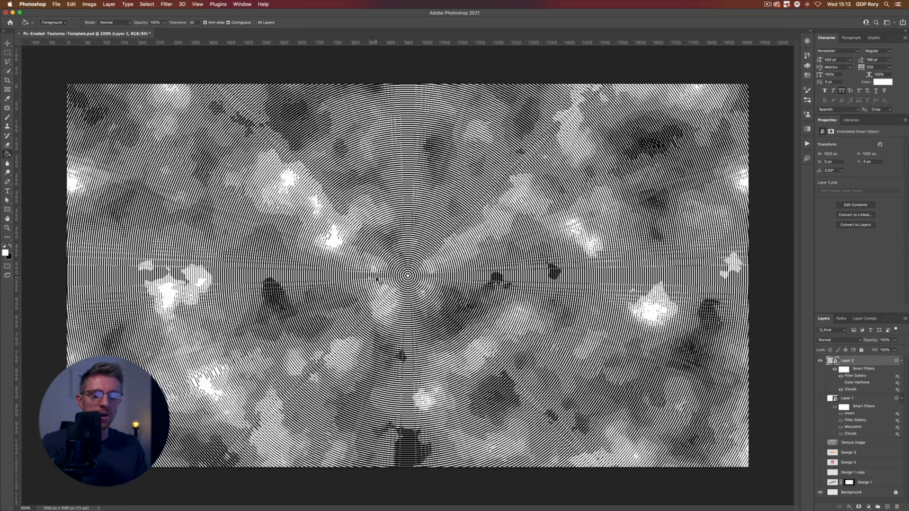
key("super+z")
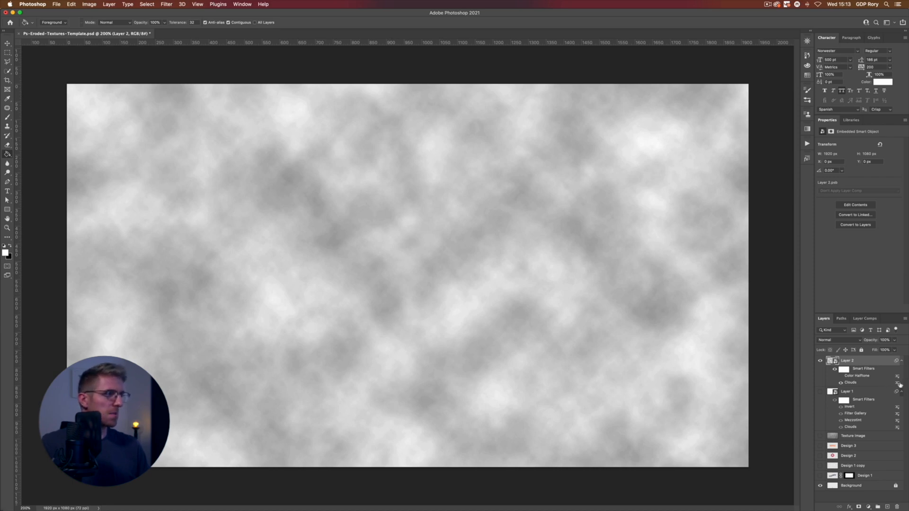
Set the opacity of Layer 2's Clouds smart filter to 30%
double_click(897, 383)
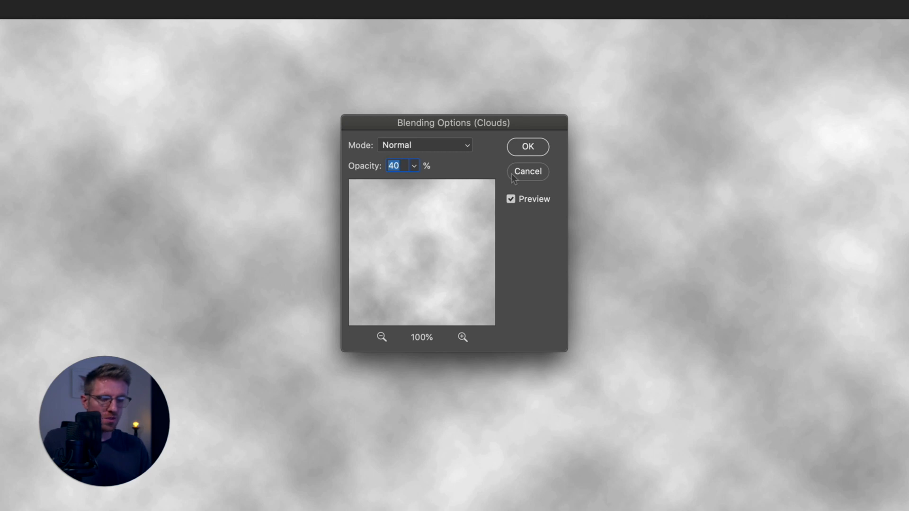
type("30")
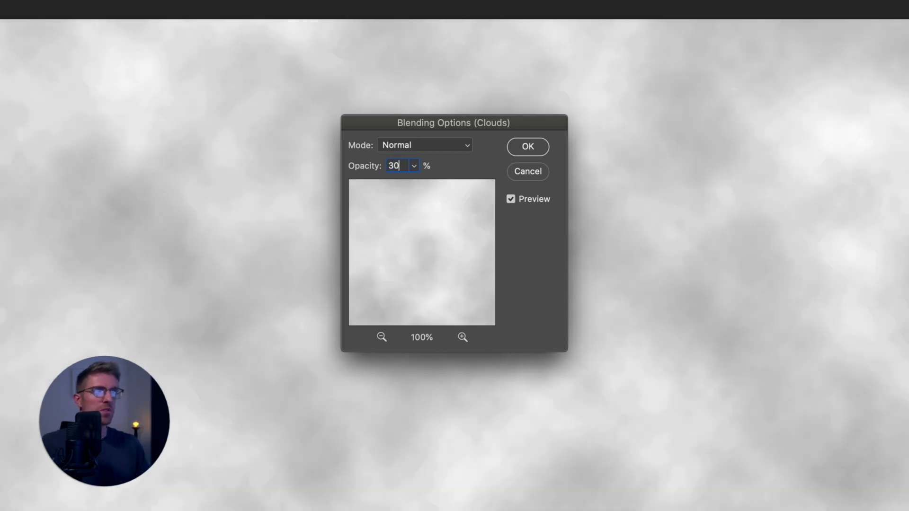
key("Return")
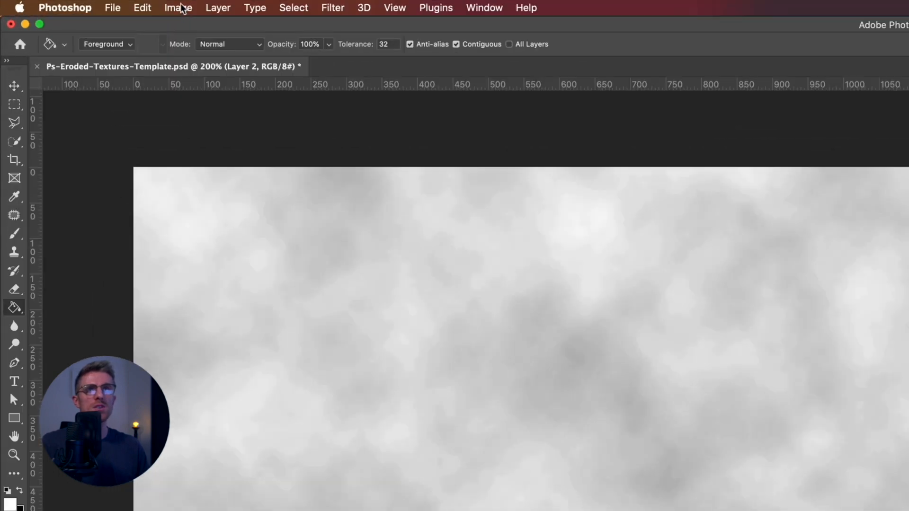
Convert the document from RGB to Grayscale mode, merging the layers
left_click(180, 8)
mouse_move(187, 24)
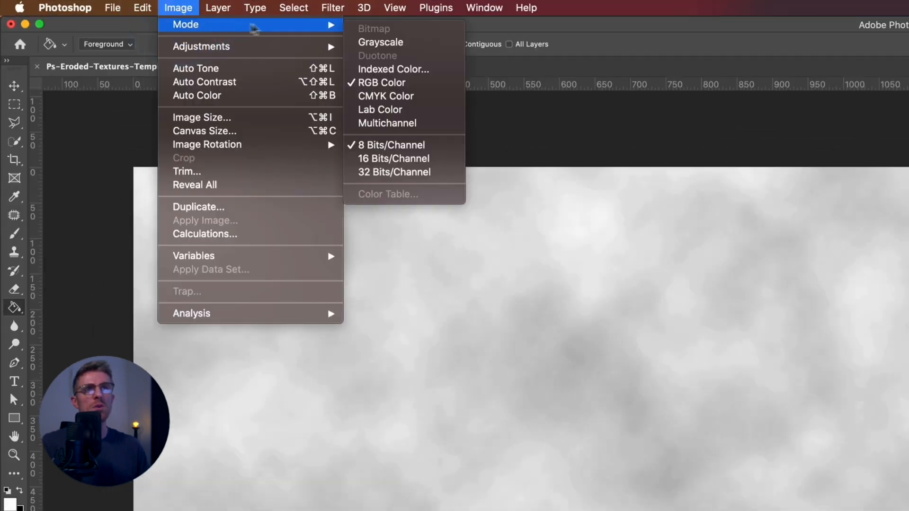
left_click(389, 46)
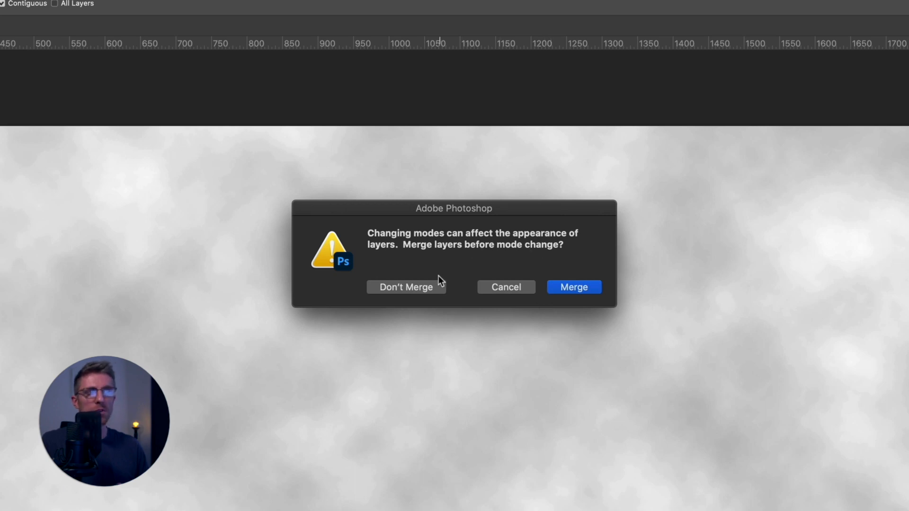
left_click(582, 289)
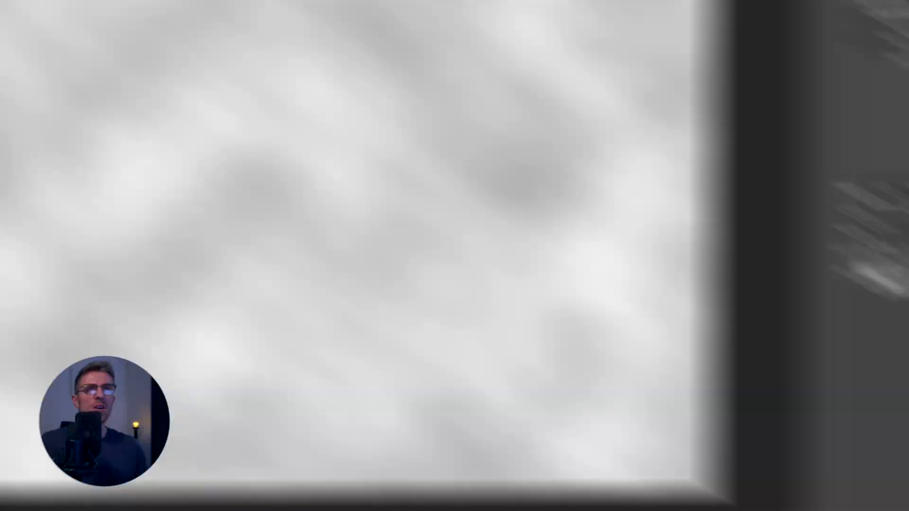
Start a Bitmap mode conversion with flattened layers, 72 pixels/inch output and the Halftone Screen method
left_click(179, 8)
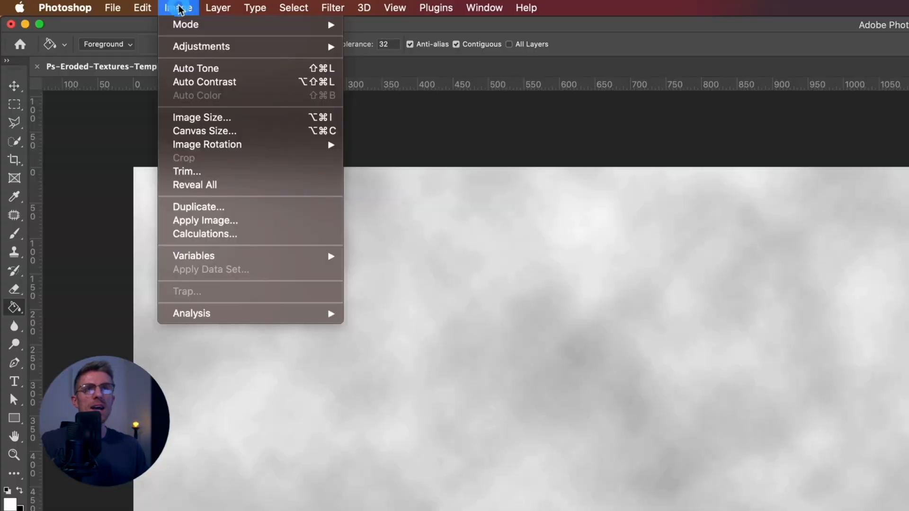
mouse_move(185, 24)
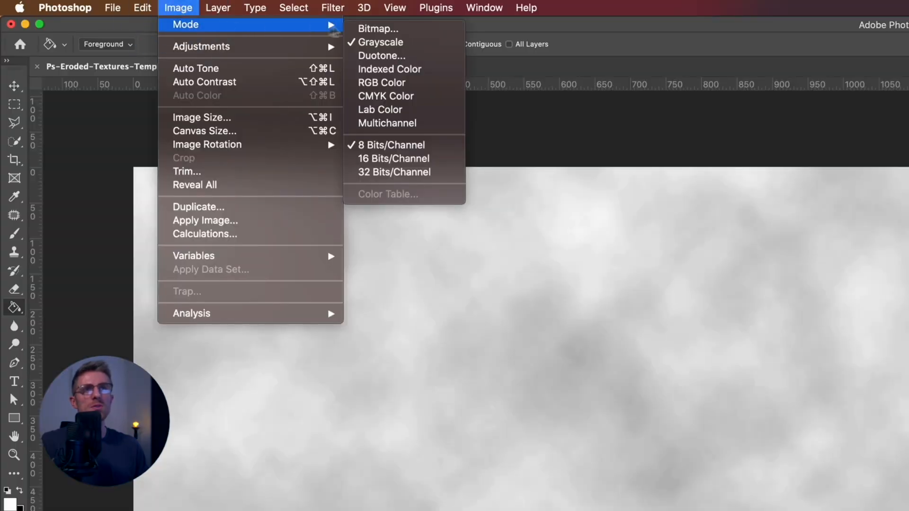
left_click(416, 31)
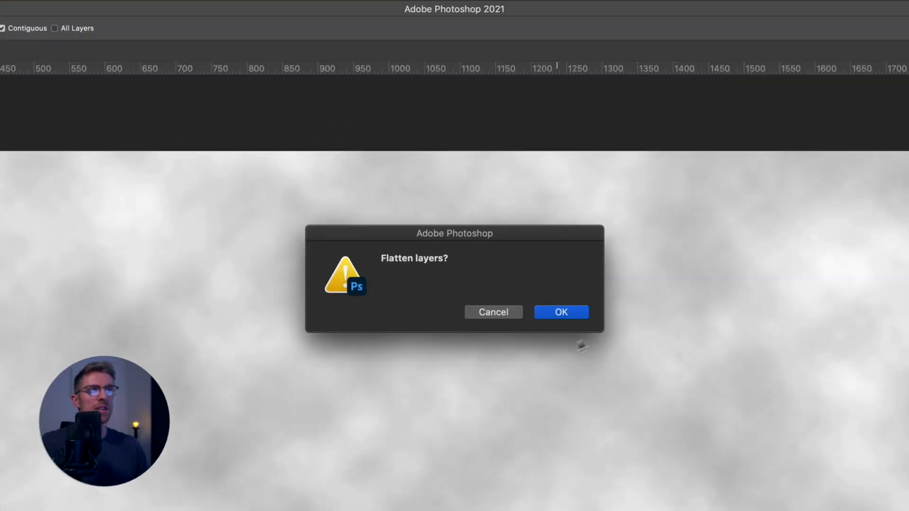
left_click(580, 313)
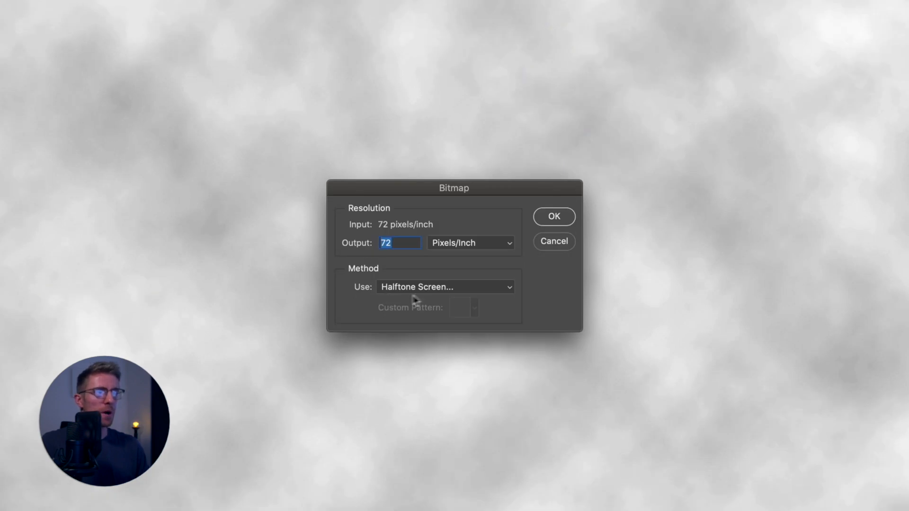
left_click(506, 291)
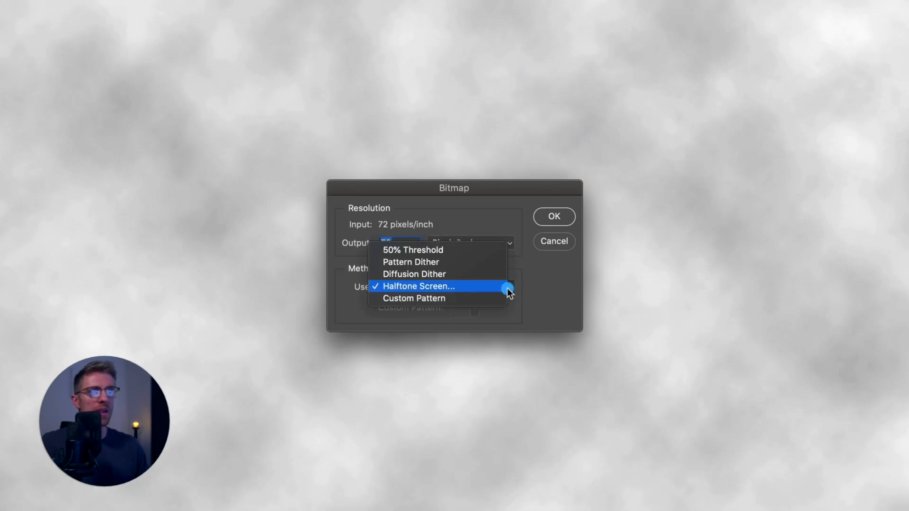
left_click(427, 285)
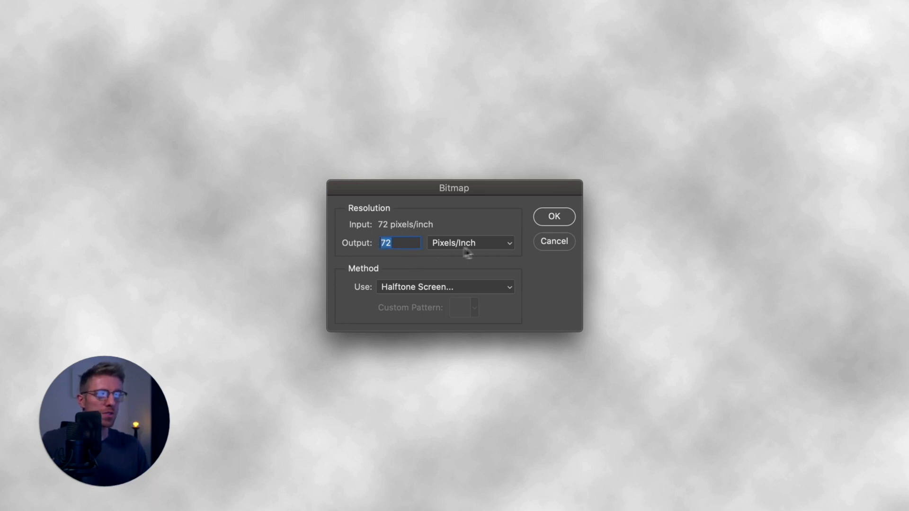
left_click(553, 216)
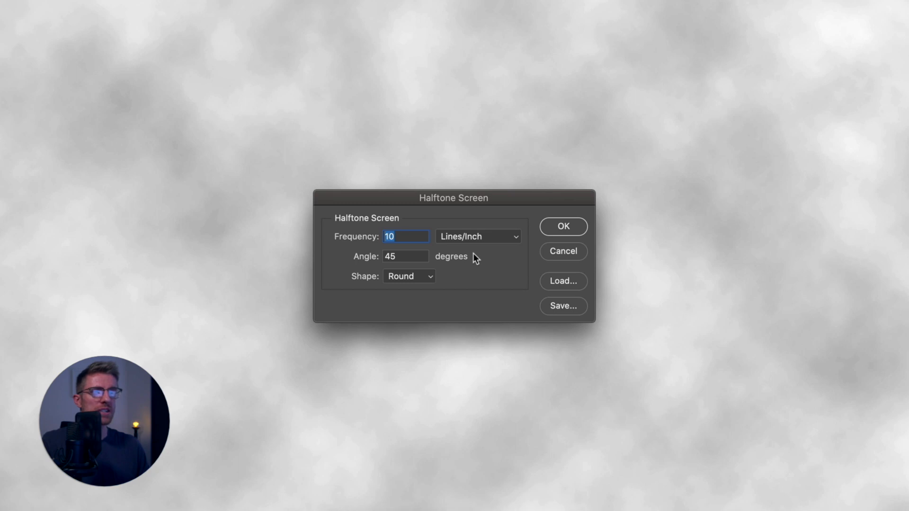
Apply a Line-shaped halftone screen at 10 lines/inch and 45 degrees, examine the pattern, and undo the bitmap conversion
left_click(430, 277)
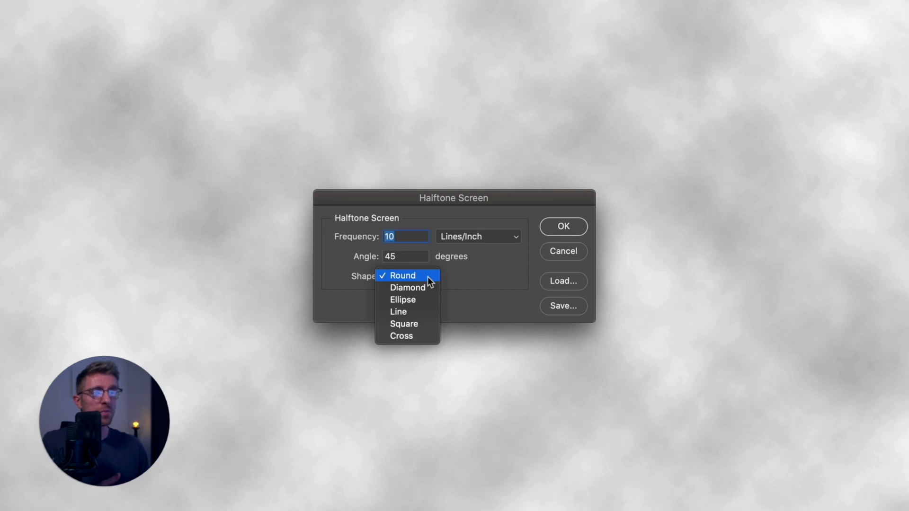
left_click(419, 314)
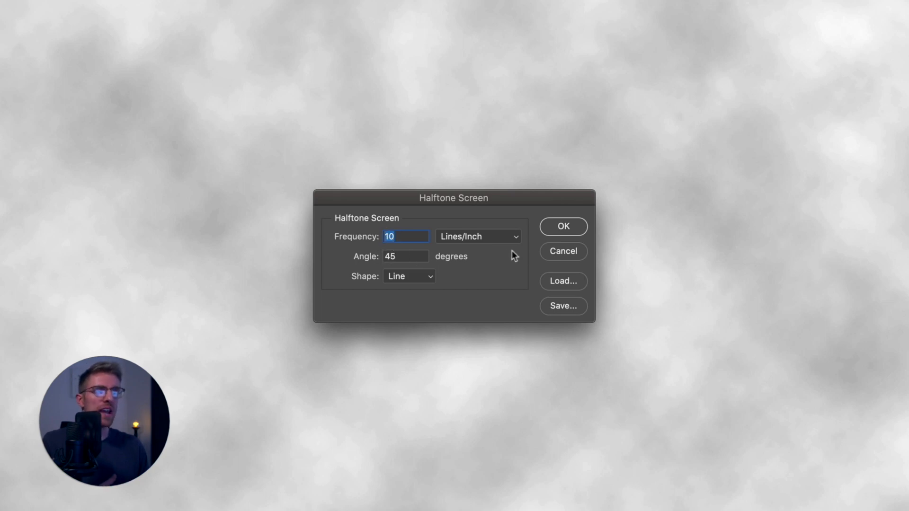
left_click(549, 228)
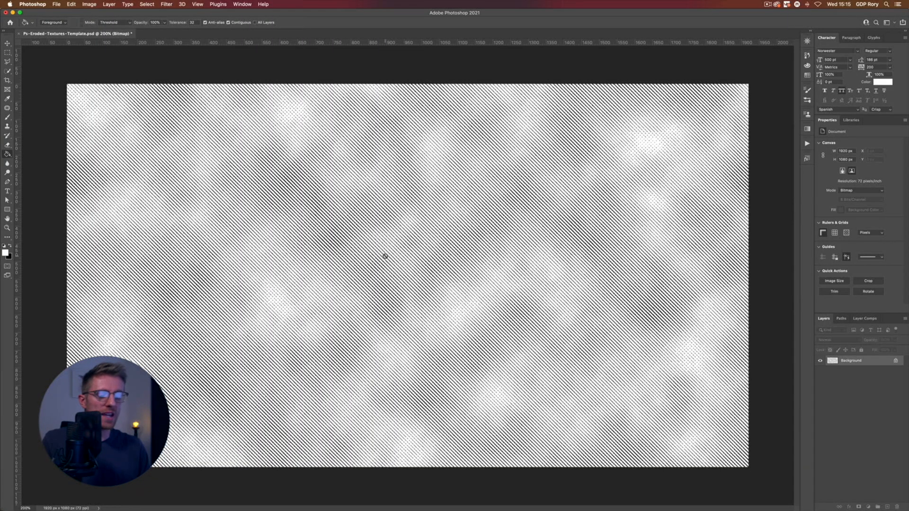
key("super+equal")
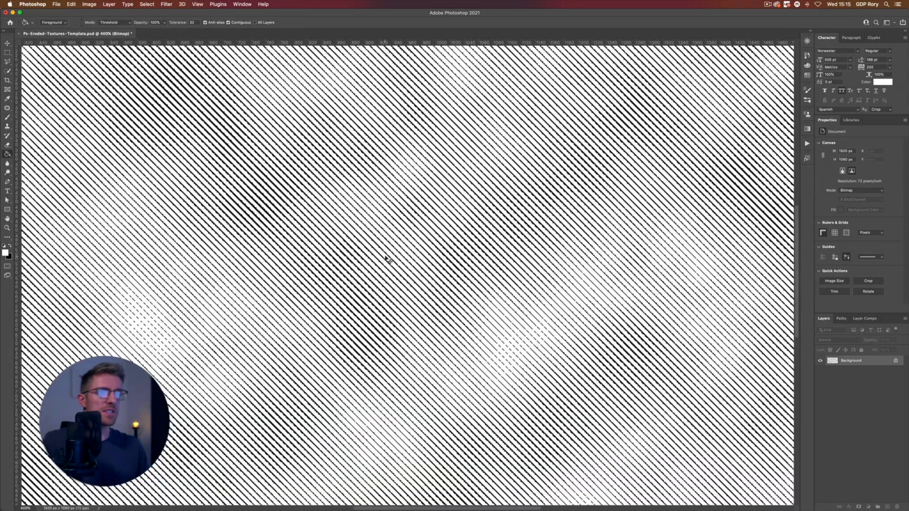
key("super+minus")
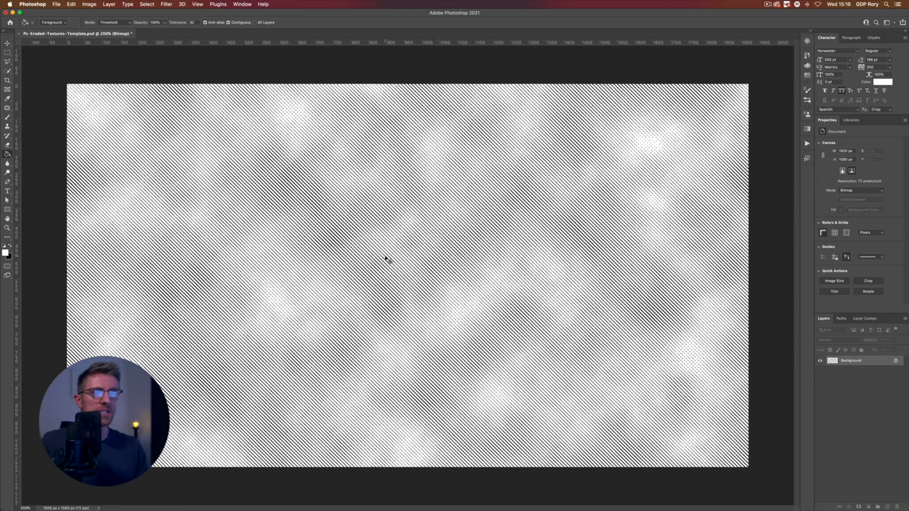
key("super+z")
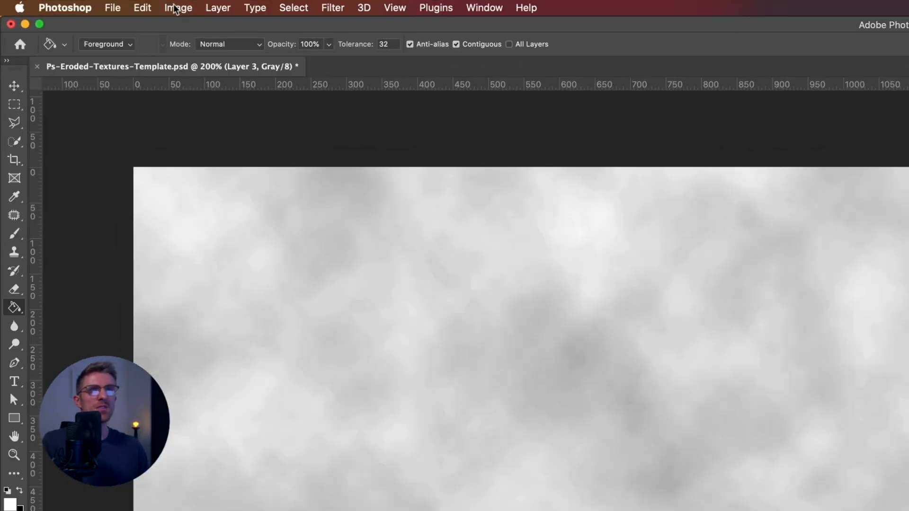
Convert the grayscale document to Bitmap using a Round halftone screen at 16 lines/inch and 45 degrees, with 72 pixels/inch output
left_click(92, 3)
mouse_move(173, 15)
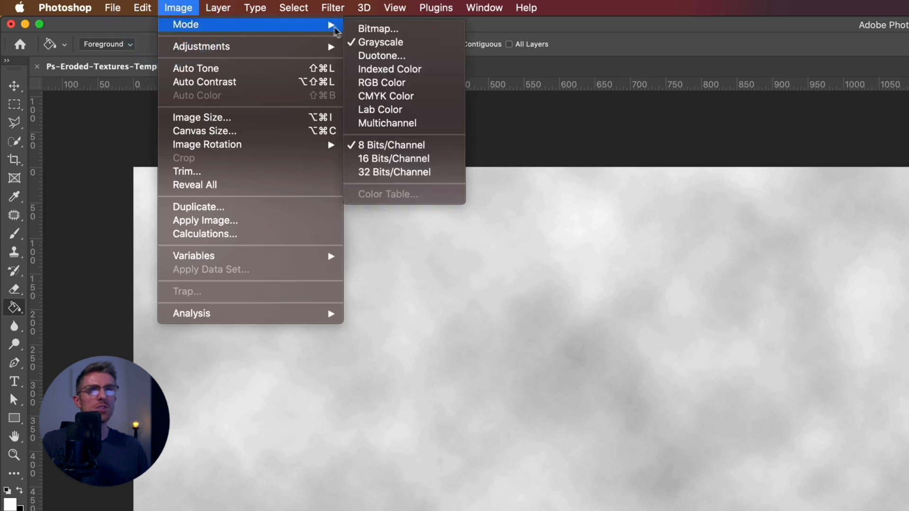
left_click(379, 28)
left_click(578, 300)
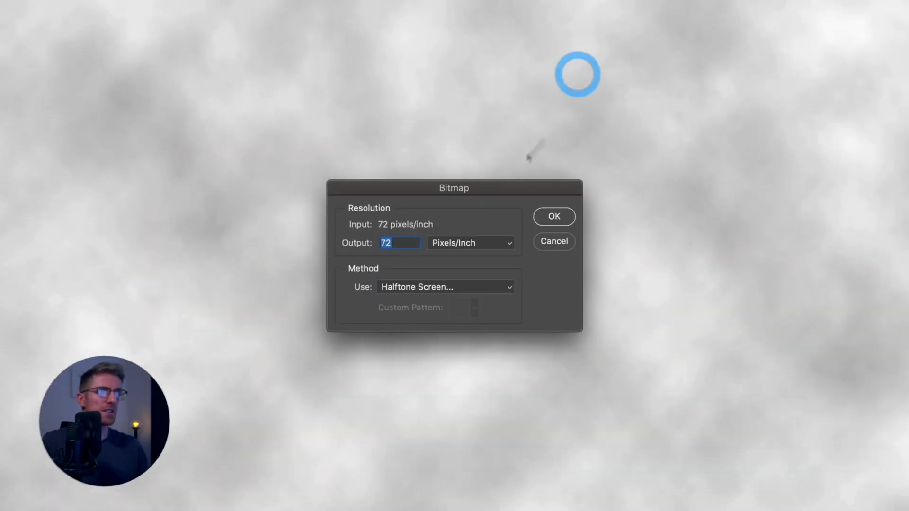
left_click(554, 217)
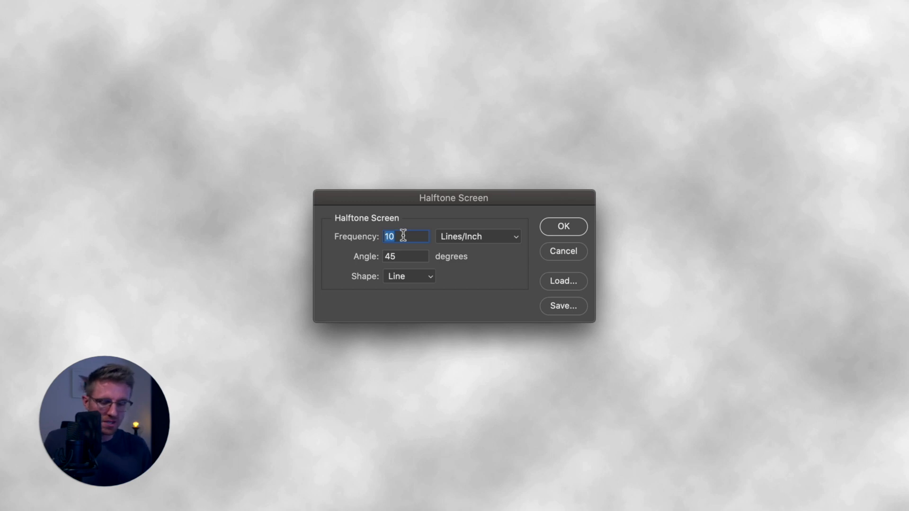
type("16")
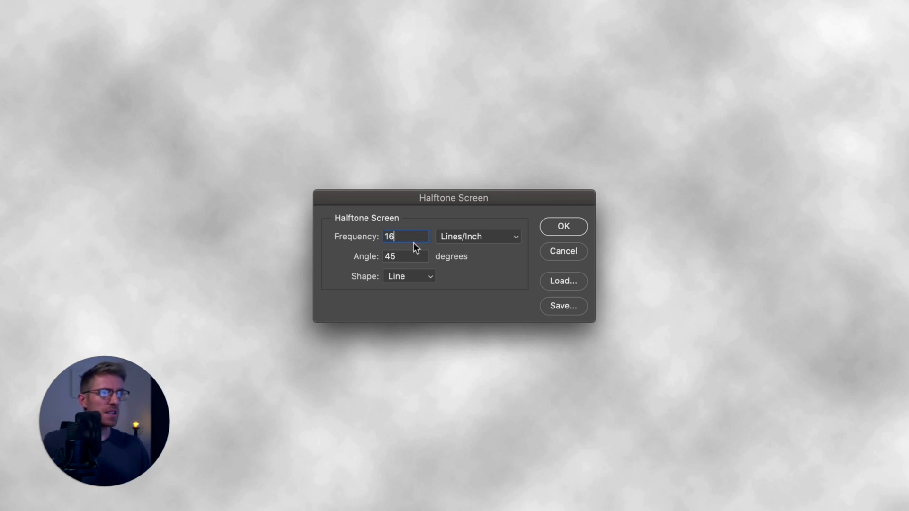
left_click(410, 277)
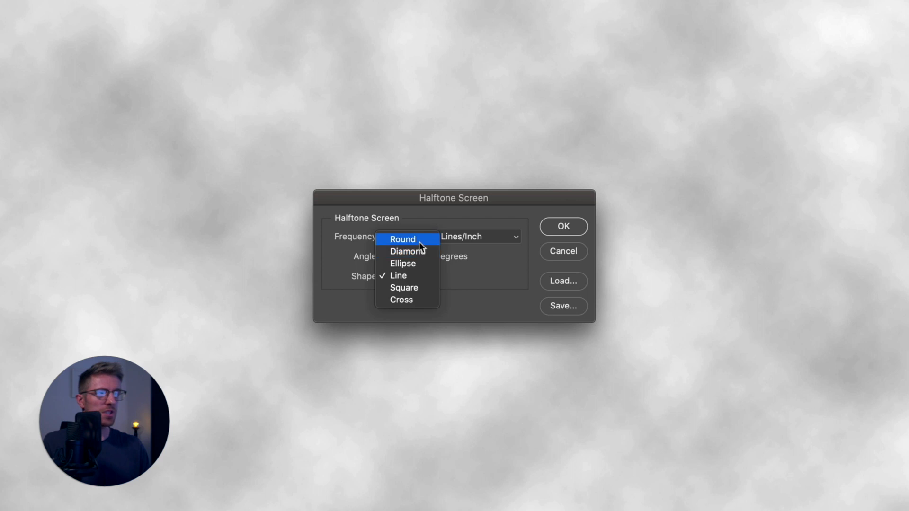
left_click(418, 240)
left_click(560, 227)
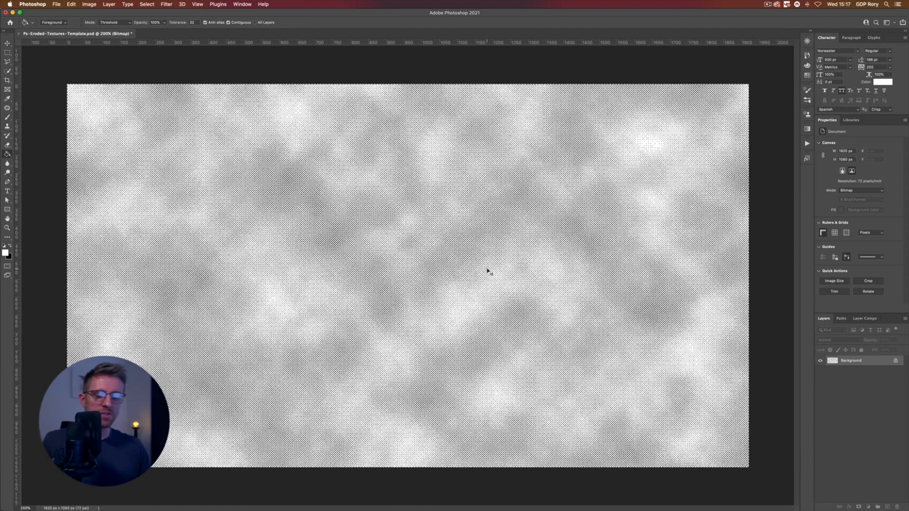
Undo the mode conversions and filter edits back to the layered RGB document with full-strength clouds, and hide Layer 2
key("super+z")
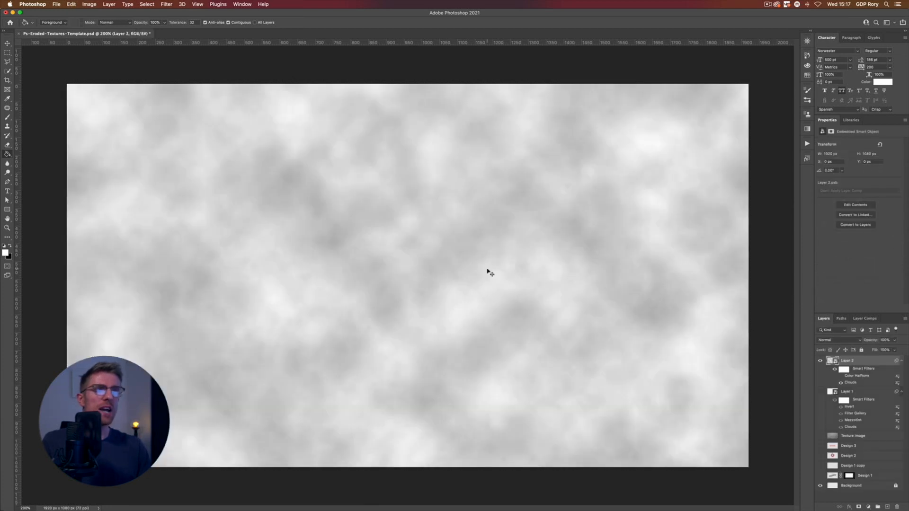
key("super+z")
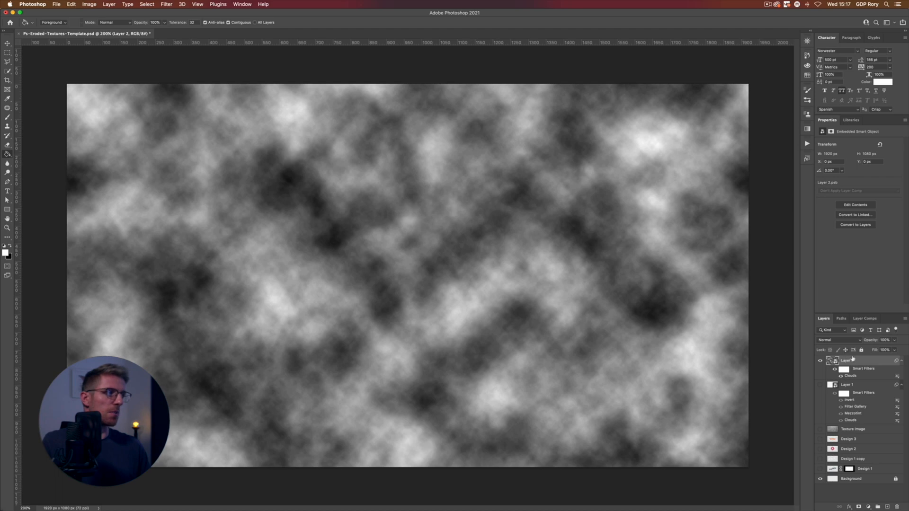
left_click(820, 360)
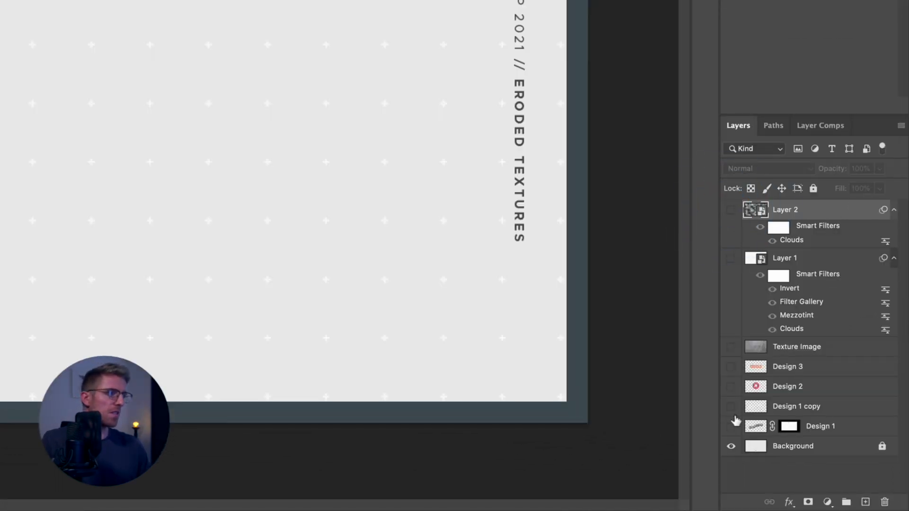
Show the Design 2 layer, add a layer mask to it, and paste the copied halftone texture into the mask
left_click(731, 387)
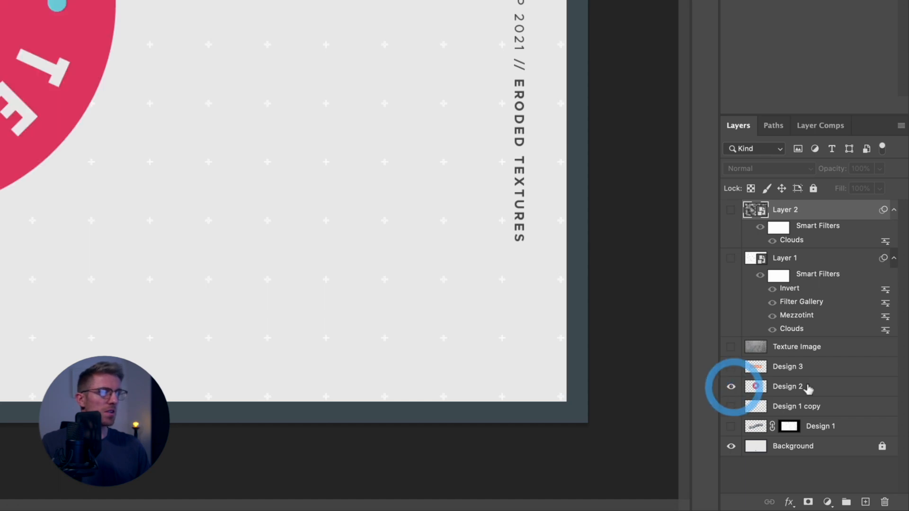
left_click(823, 387)
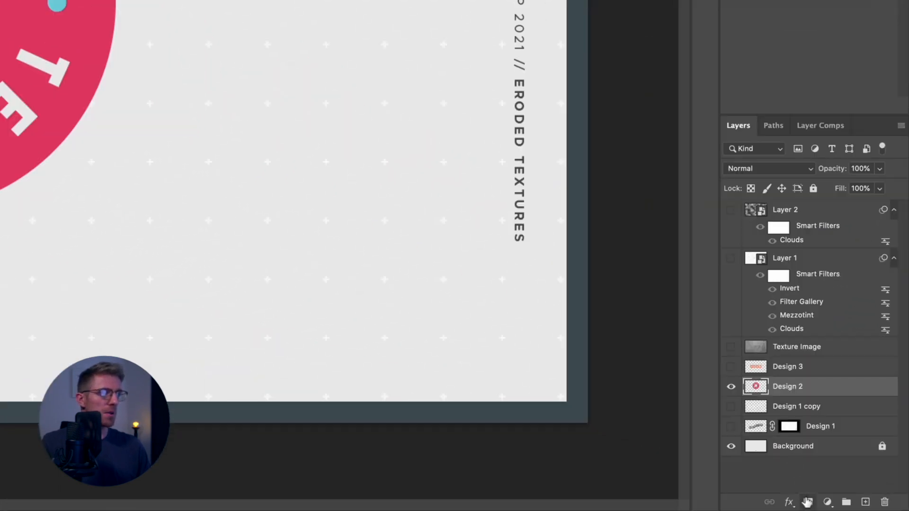
left_click(858, 506)
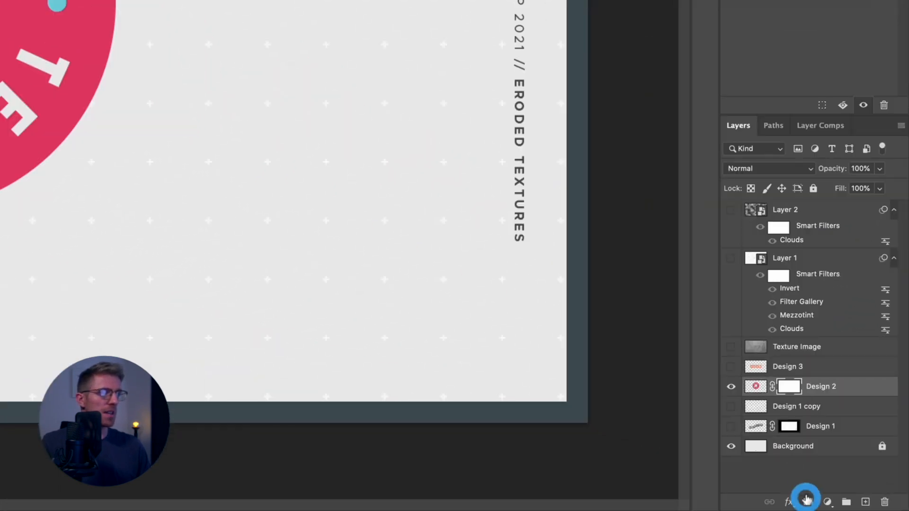
left_click(789, 387, "alt")
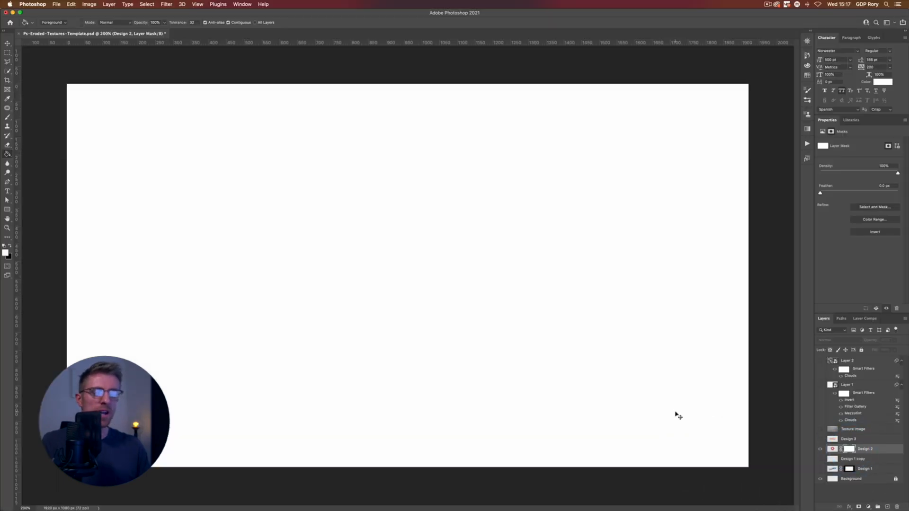
key("super+v")
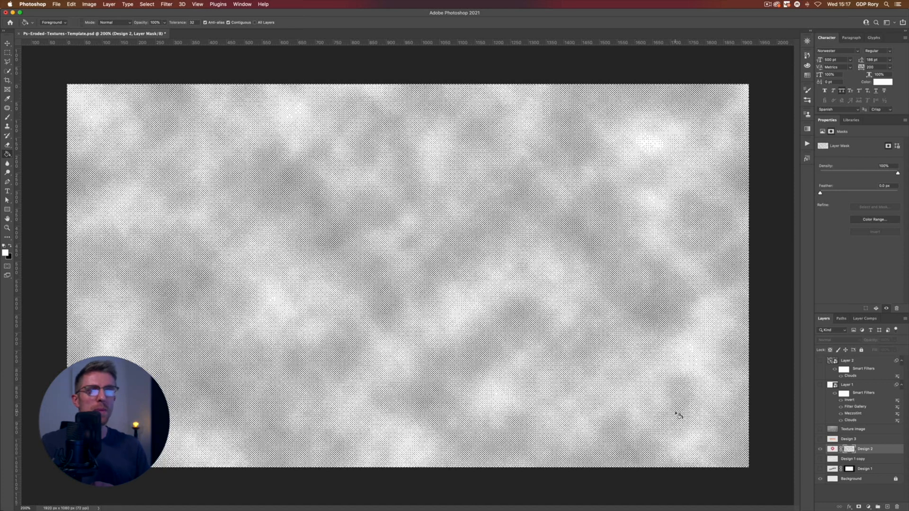
Return from the mask view to the Design 2 artwork, inspect the halftone texture on the badge up close, and clear the selection
left_click(875, 452)
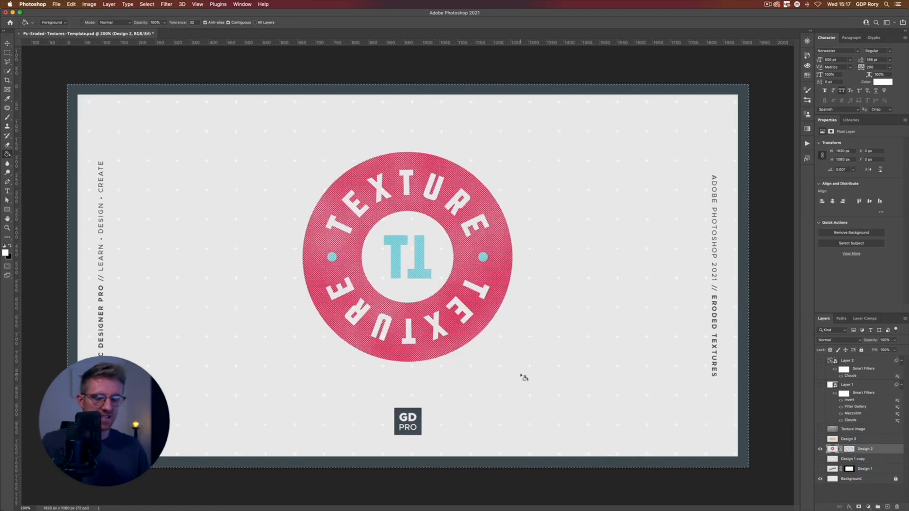
key("super+equal")
key("super+equal")
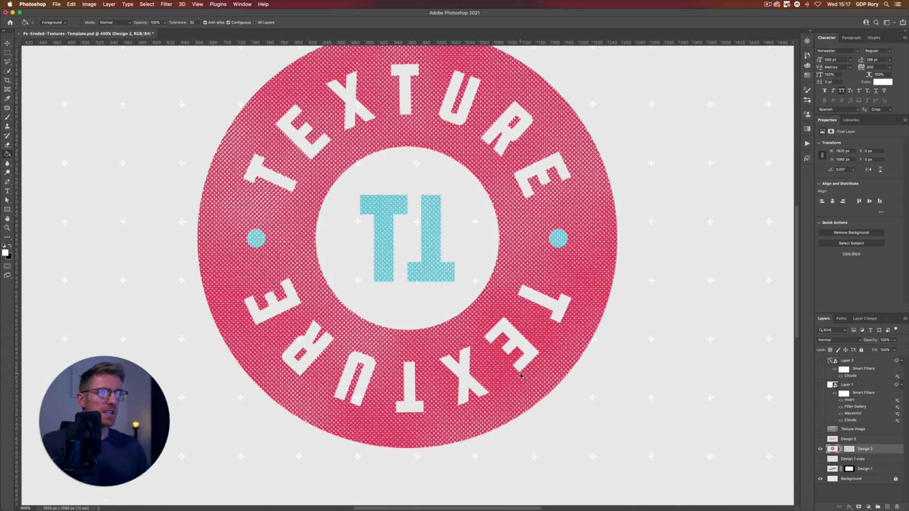
key("super+minus")
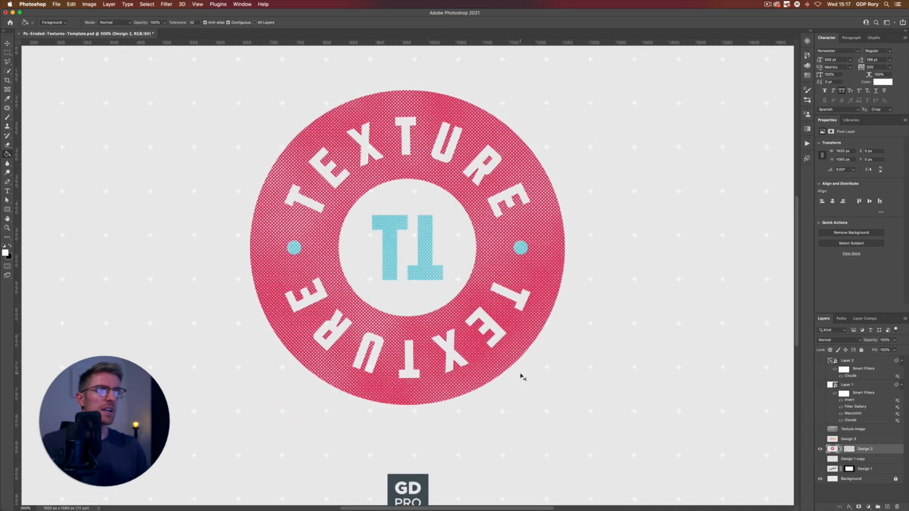
key("super+minus")
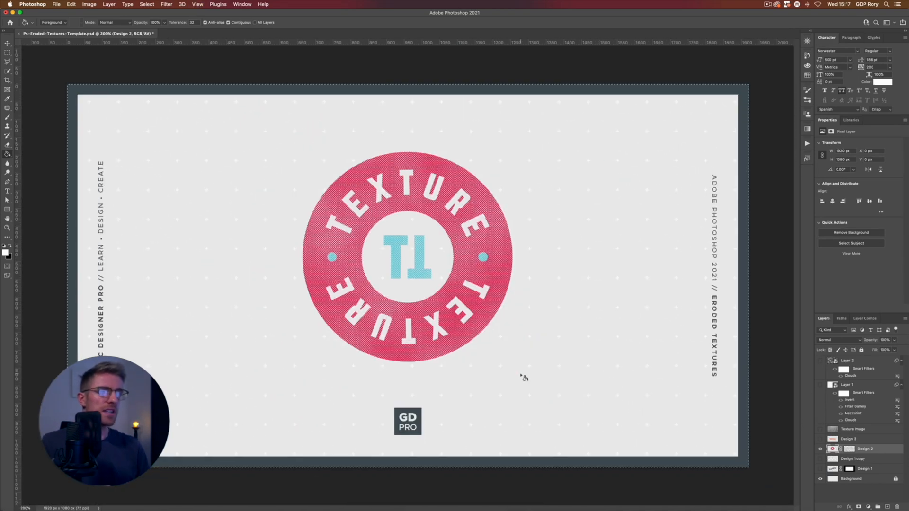
key("super+d")
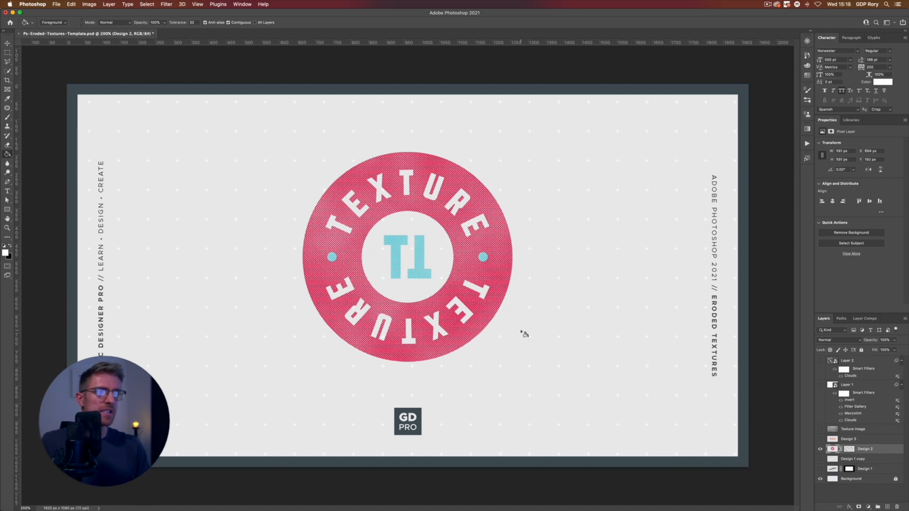
Hide the Design 2 layer and show the Texture Image layer with the rock photo
left_click(821, 449)
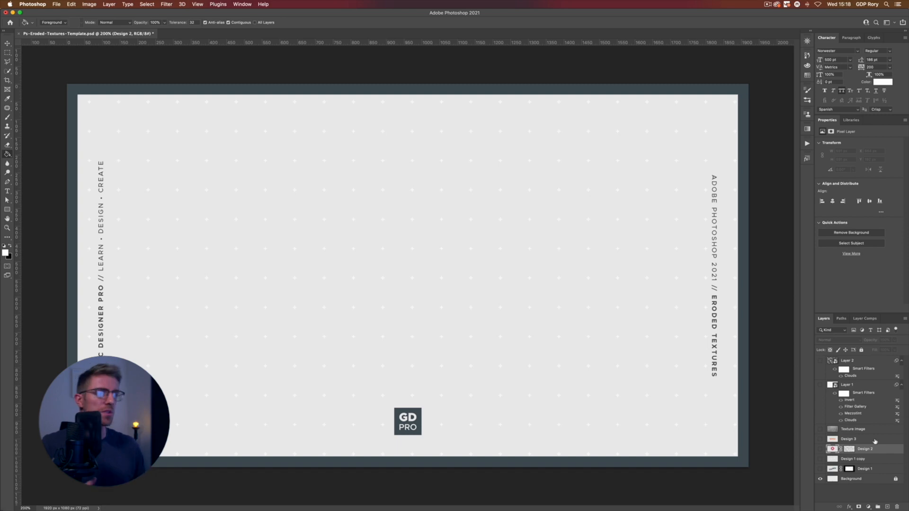
left_click(855, 430)
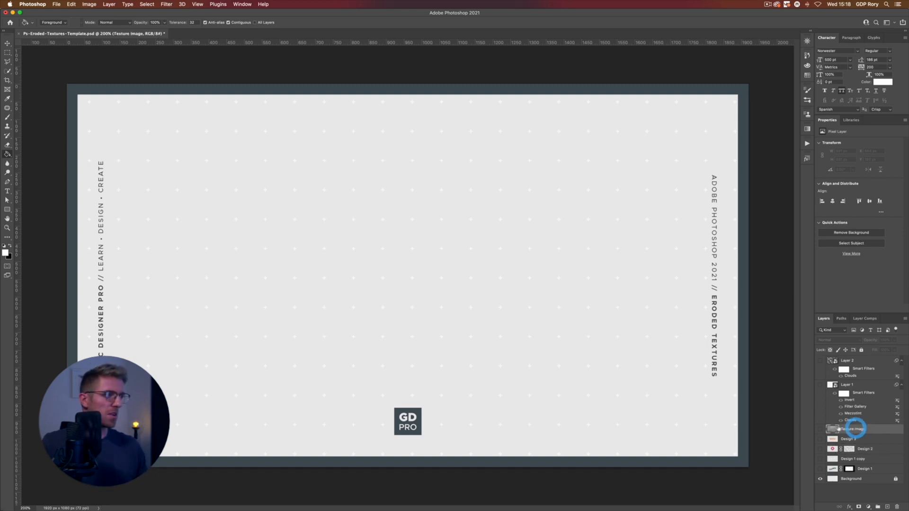
left_click(820, 430)
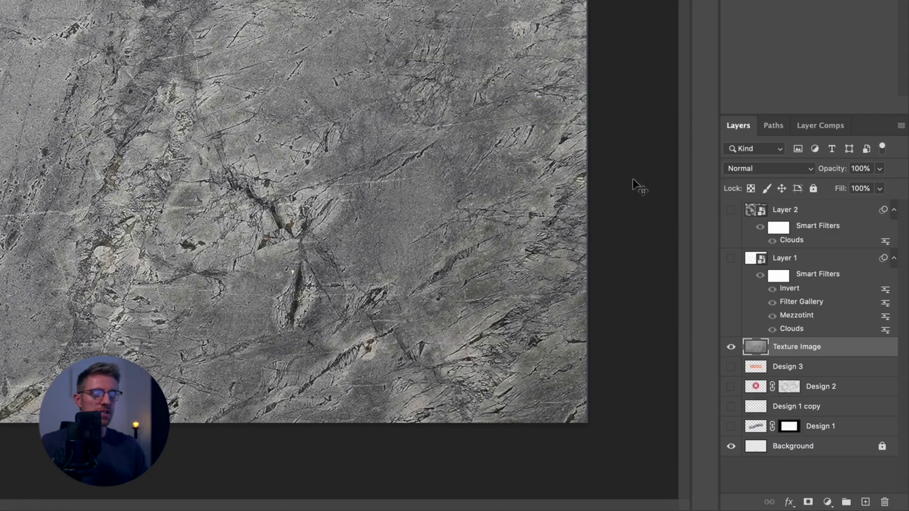
Duplicate the Texture Image layer twice and hide the uppermost copy
key("ctrl+j")
key("ctrl+j")
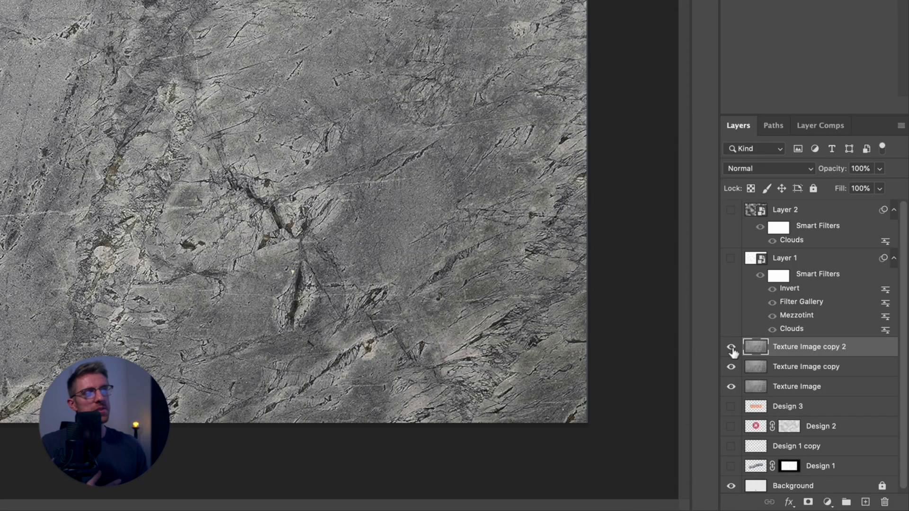
left_click(731, 350)
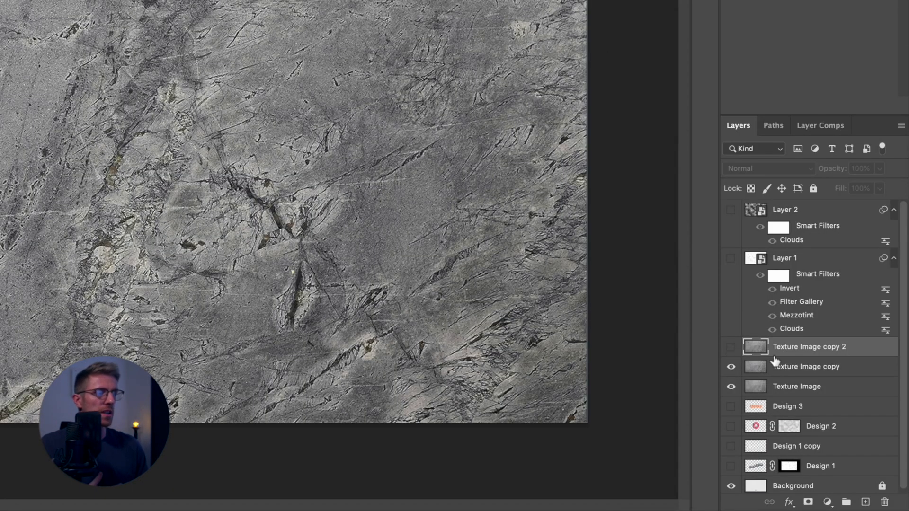
Apply the Average blur filter to the Texture Image copy layer
left_click(784, 368)
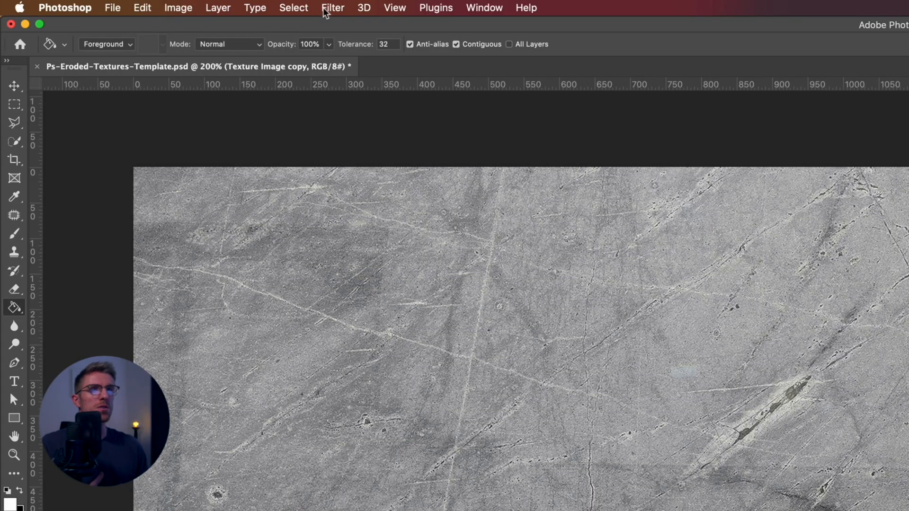
left_click(326, 11)
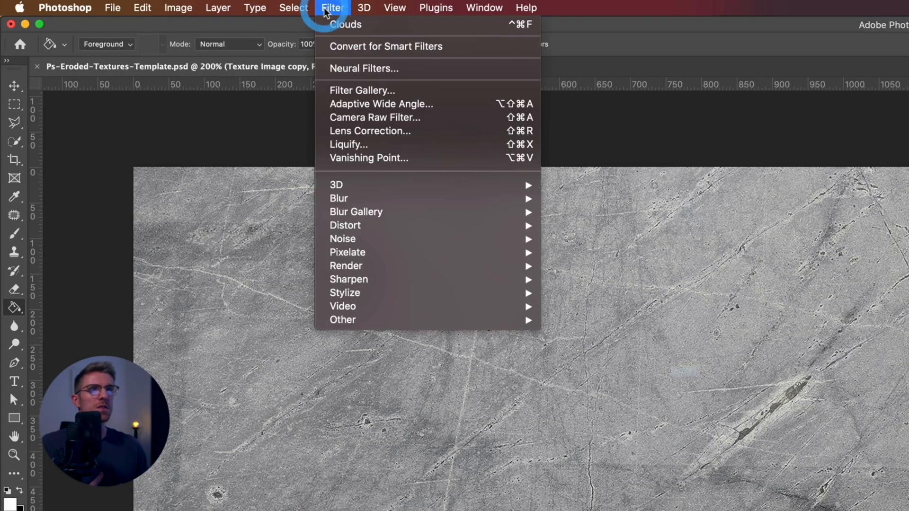
mouse_move(426, 204)
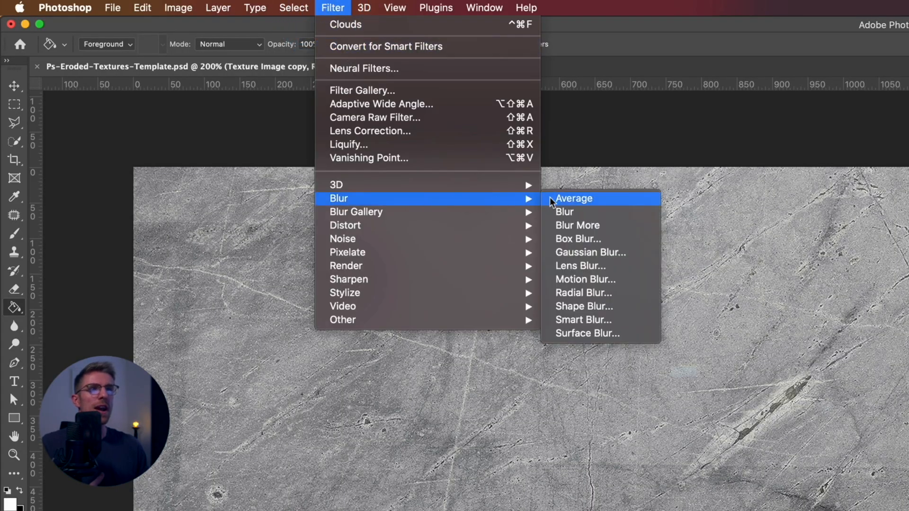
left_click(574, 199)
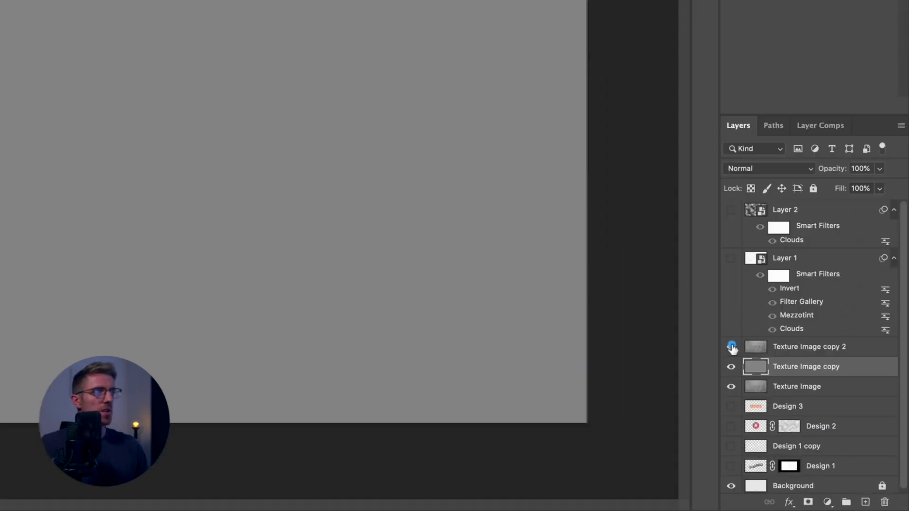
Apply a High Pass filter with a radius of about 100 pixels to Texture Image copy 2 and set its blend mode to Hard Light
left_click(731, 347)
left_click(744, 349)
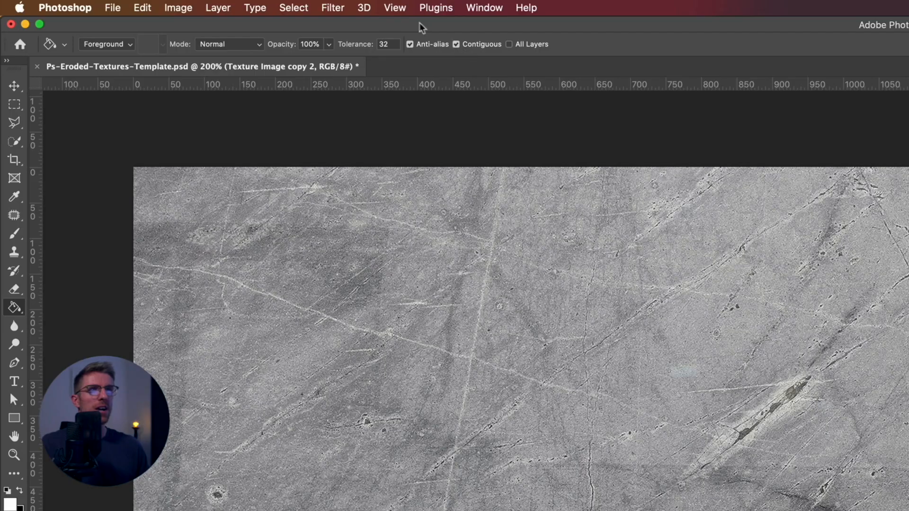
left_click(333, 8)
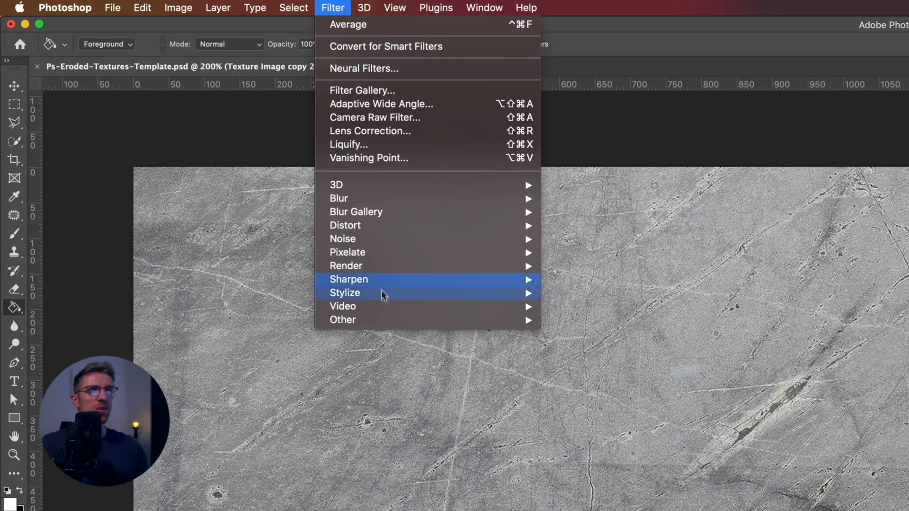
mouse_move(385, 319)
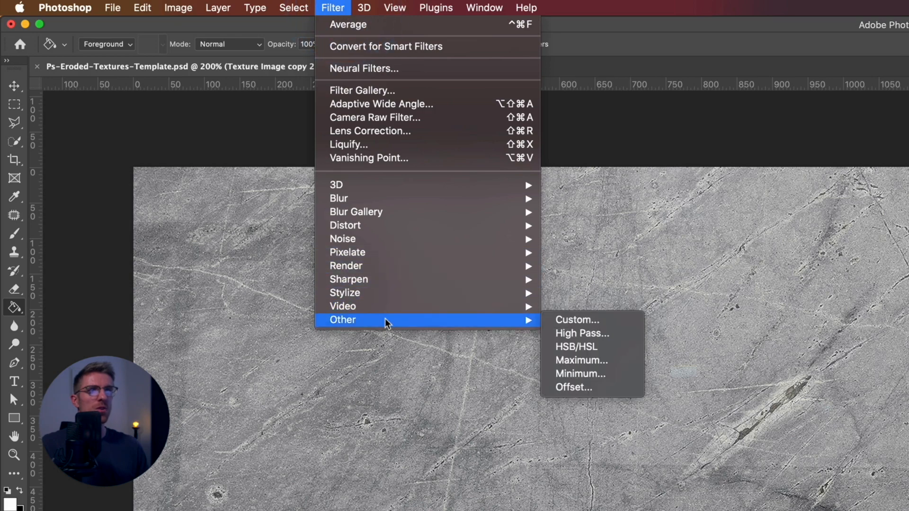
left_click(563, 333)
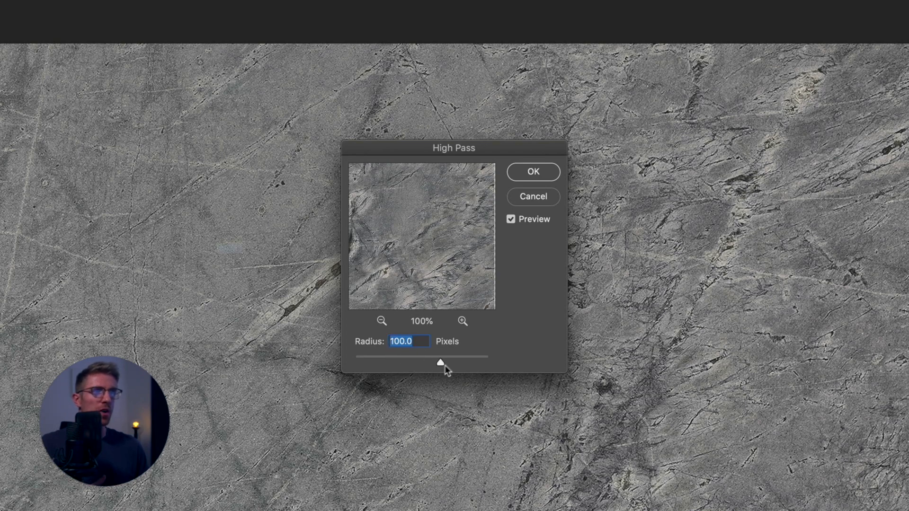
left_click_drag(445, 366, 442, 365)
key("Return")
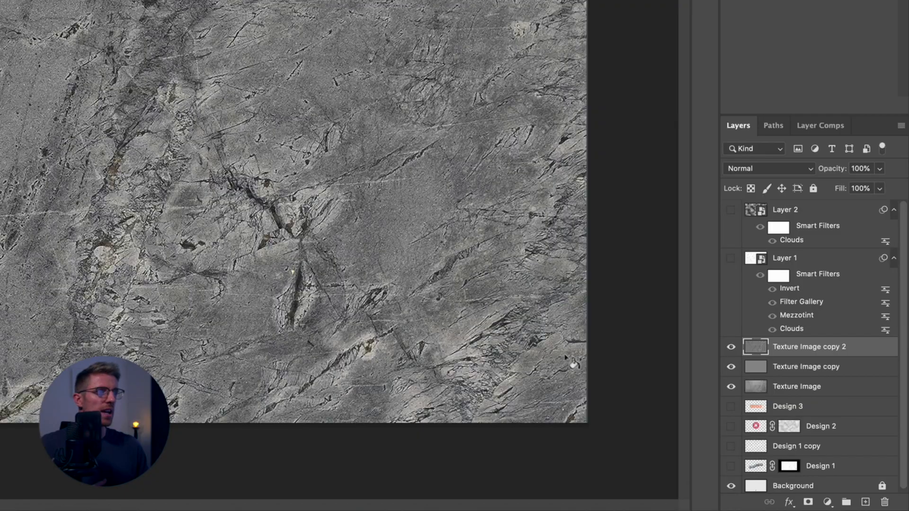
left_click(756, 168)
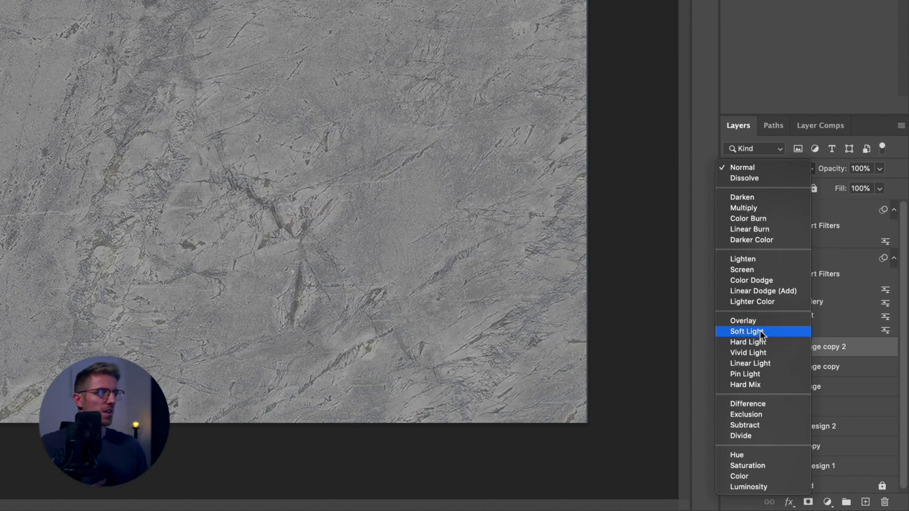
left_click(760, 342)
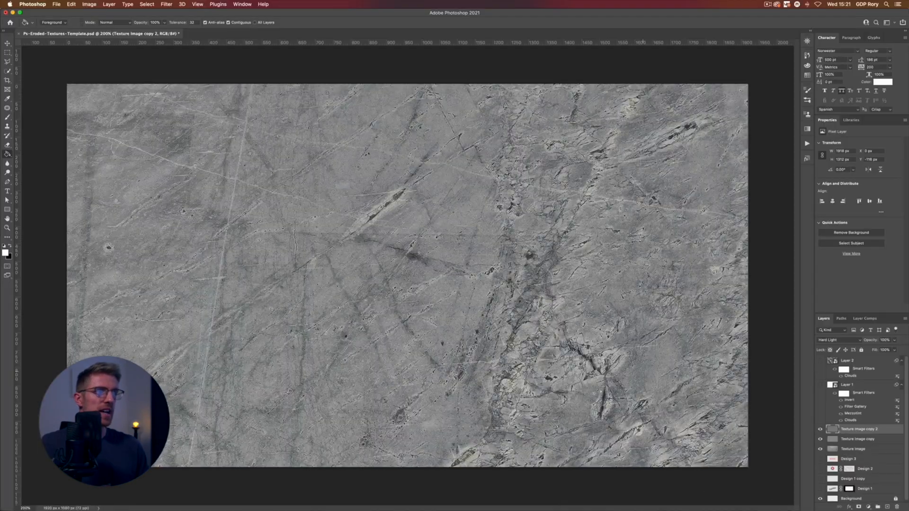
Compare the rock texture with and without its correction layers, and merge the three Texture Image layers into one
left_click(820, 440)
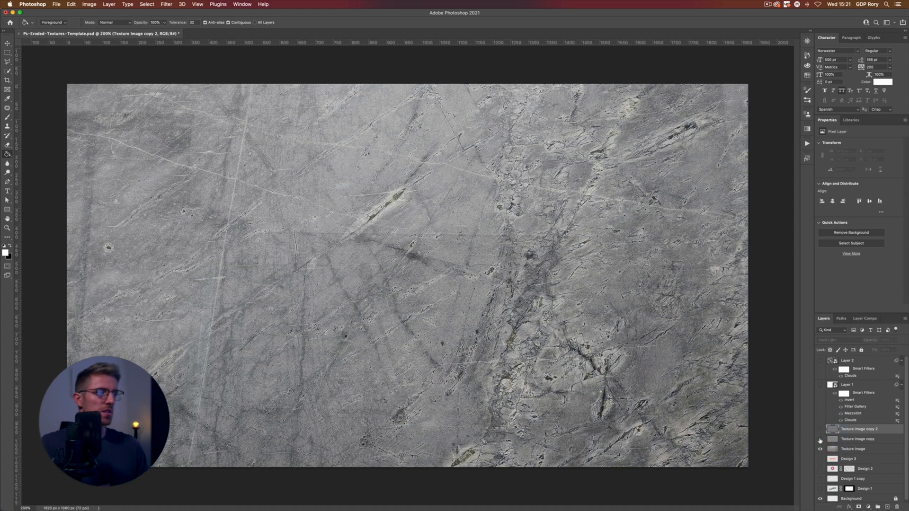
left_click(819, 429)
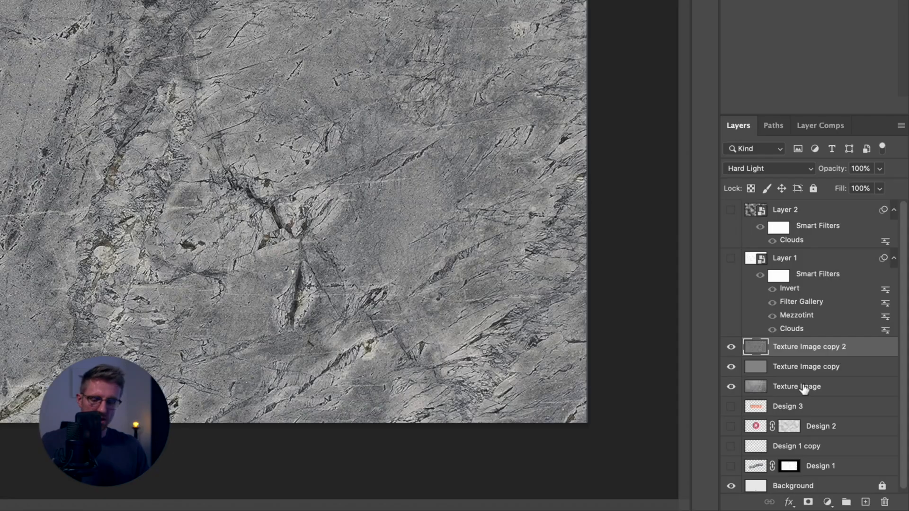
left_click(803, 387, "shift")
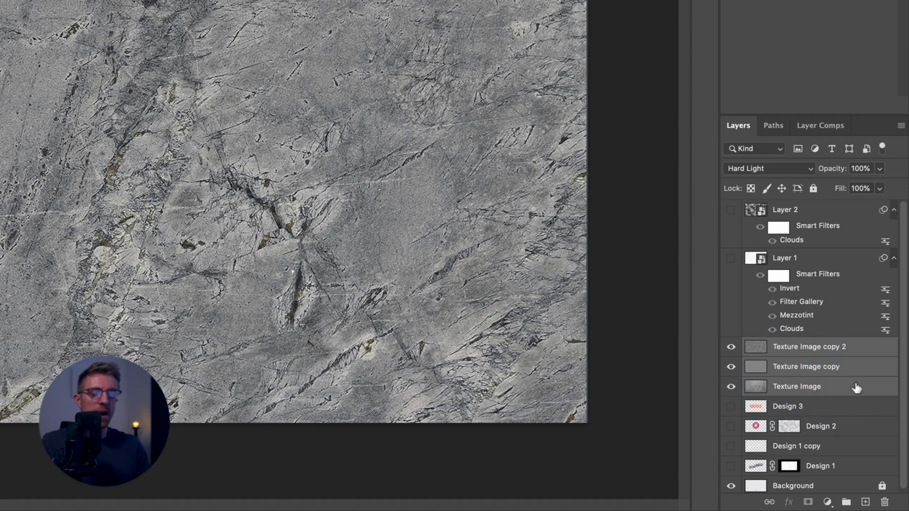
key("super+e")
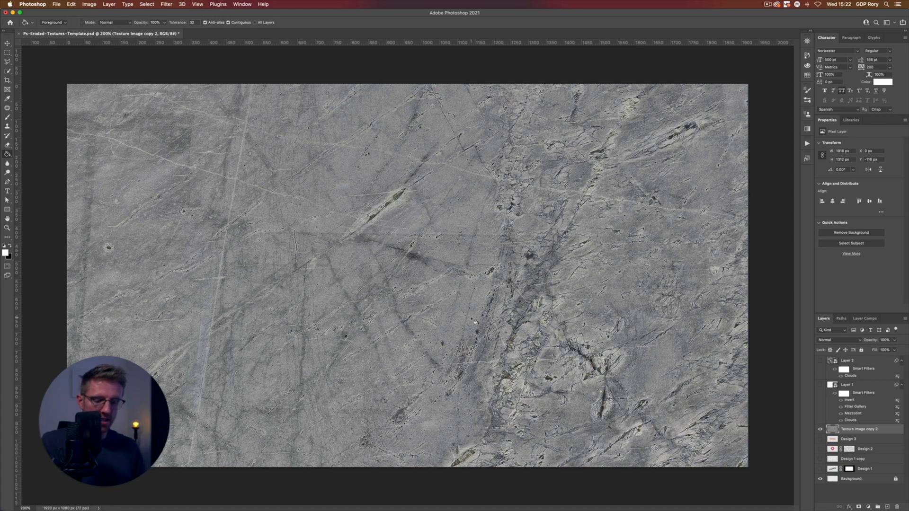
Start a Levels adjustment on the merged rock texture with input shadows at 59 and input highlights at 225
key("super+l")
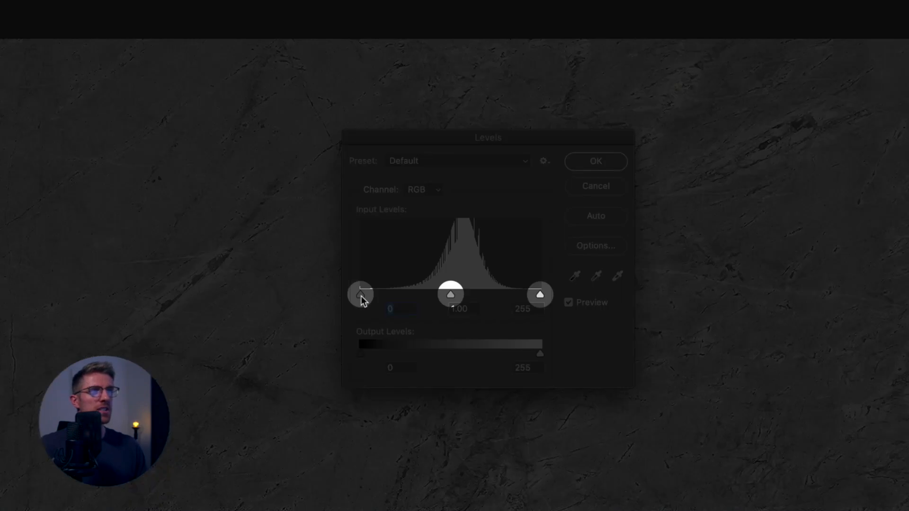
left_click_drag(361, 296, 402, 294)
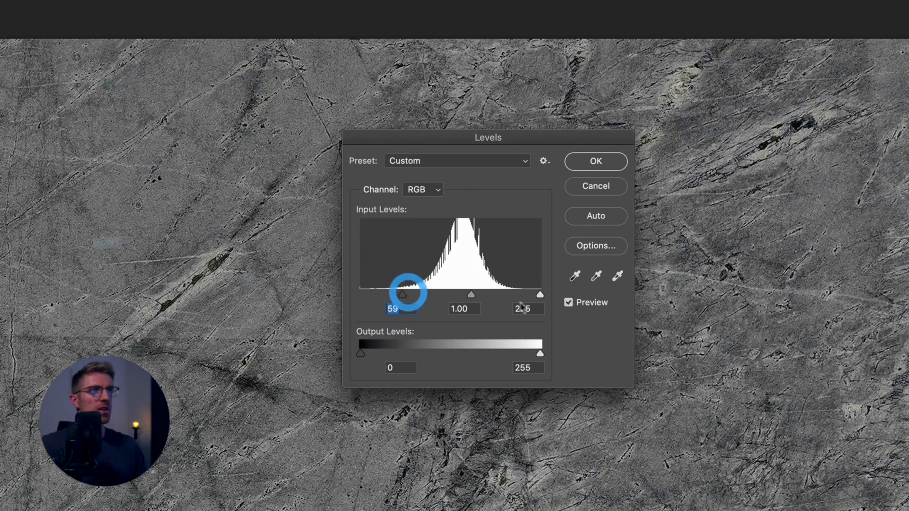
left_click_drag(538, 294, 519, 296)
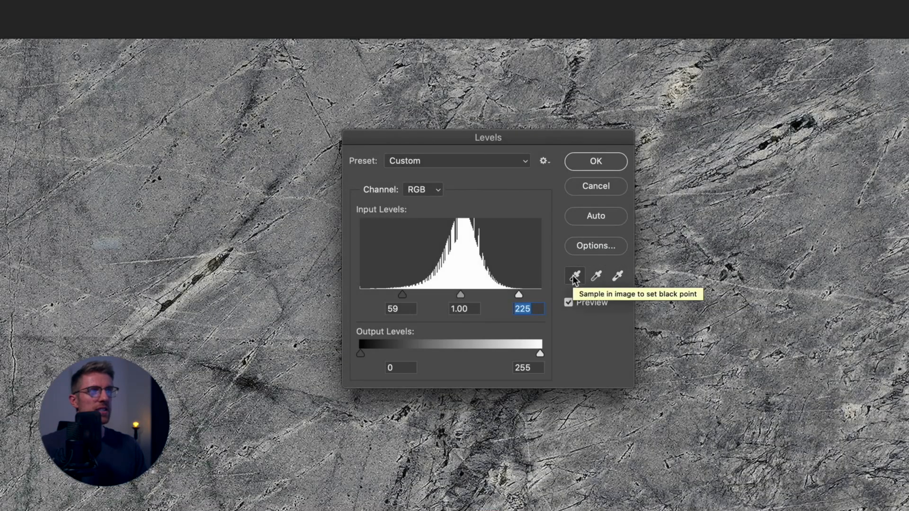
Set the Levels black point from a dark spot in the rock and the white point from a bright area beside the long crack
left_click(574, 276)
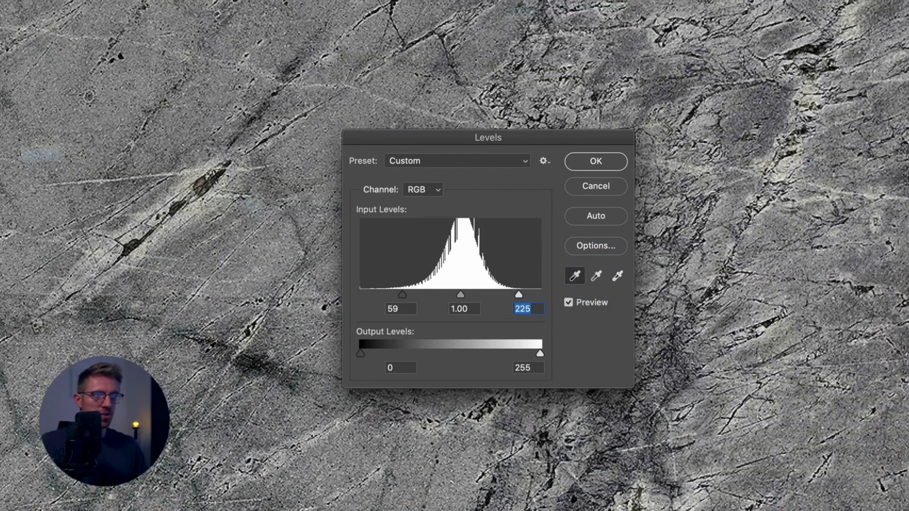
scroll(239, 421, "up", 3)
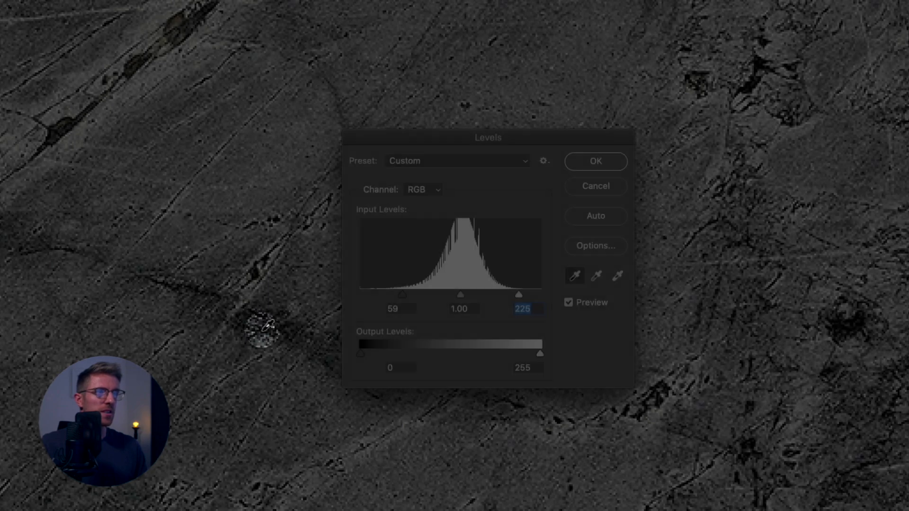
left_click(262, 326)
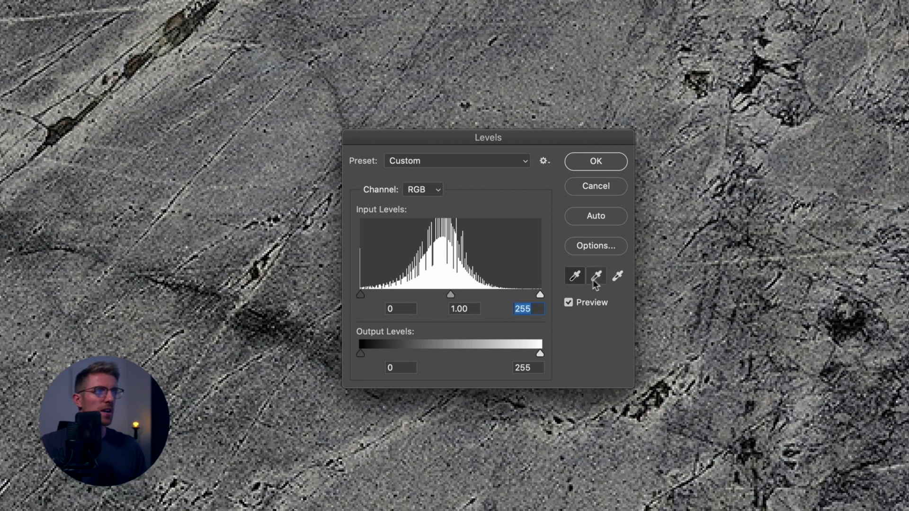
left_click(617, 277)
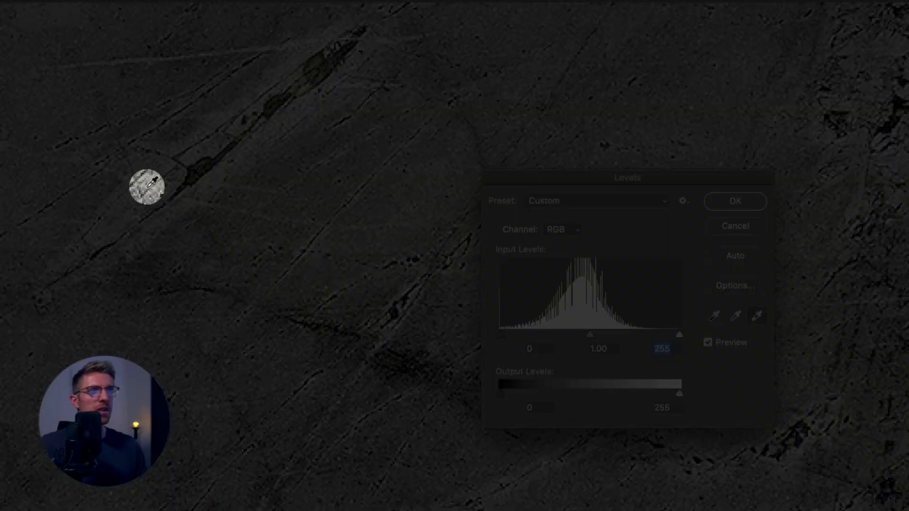
left_click(147, 187)
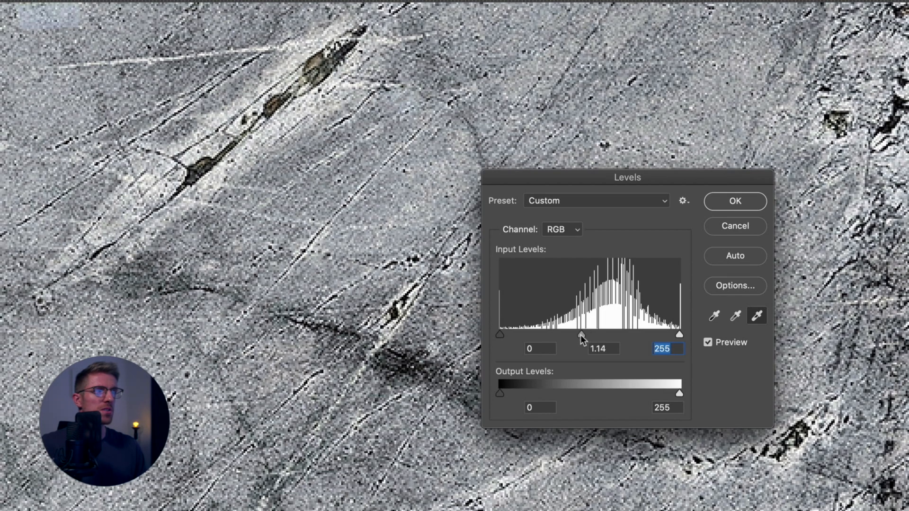
Set the Levels midtones to 1.22, check the whole texture, and apply the adjustment
left_click_drag(580, 334, 577, 335)
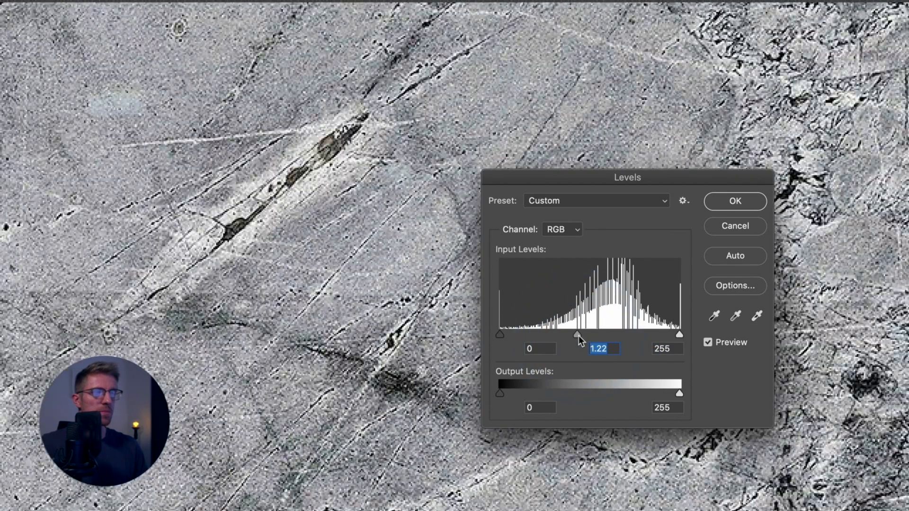
key("super+minus")
key("super+minus")
key("super+minus")
key("super+minus")
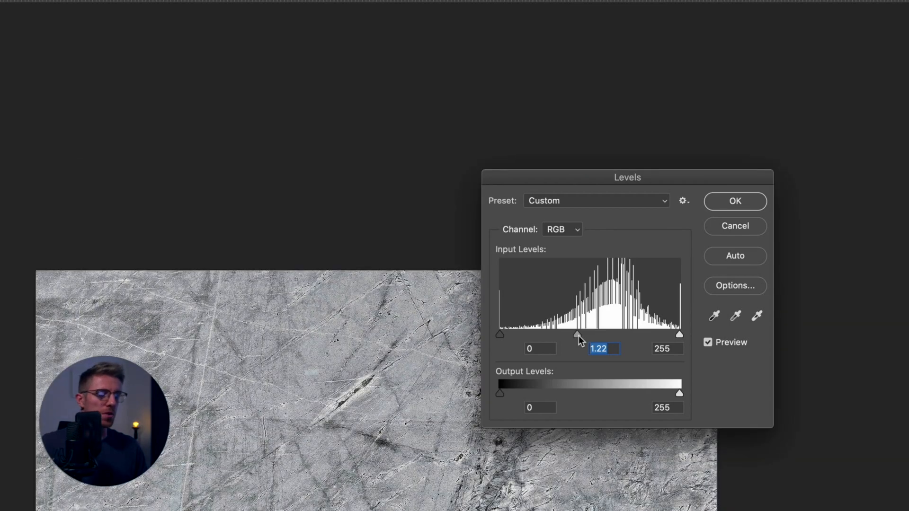
key("super+plus")
key("super+plus")
left_click(741, 202)
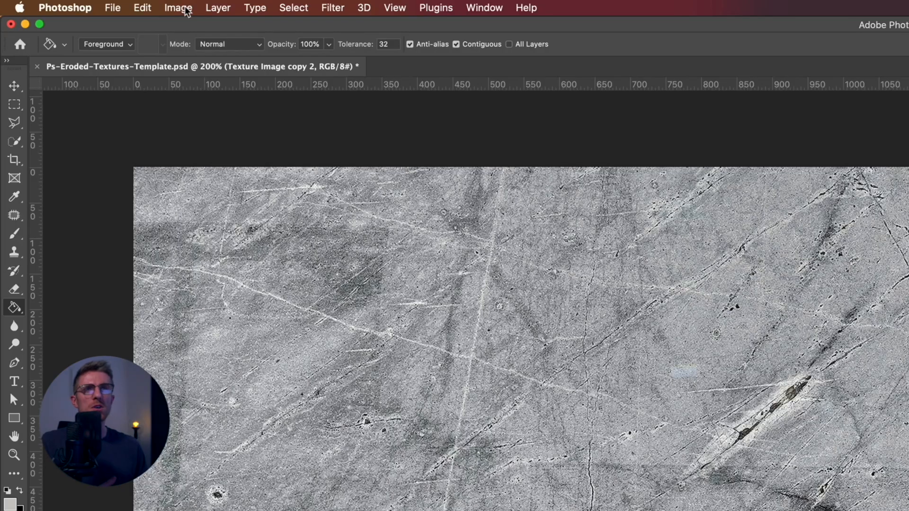
Desaturate the rock texture layer
left_click(89, 4)
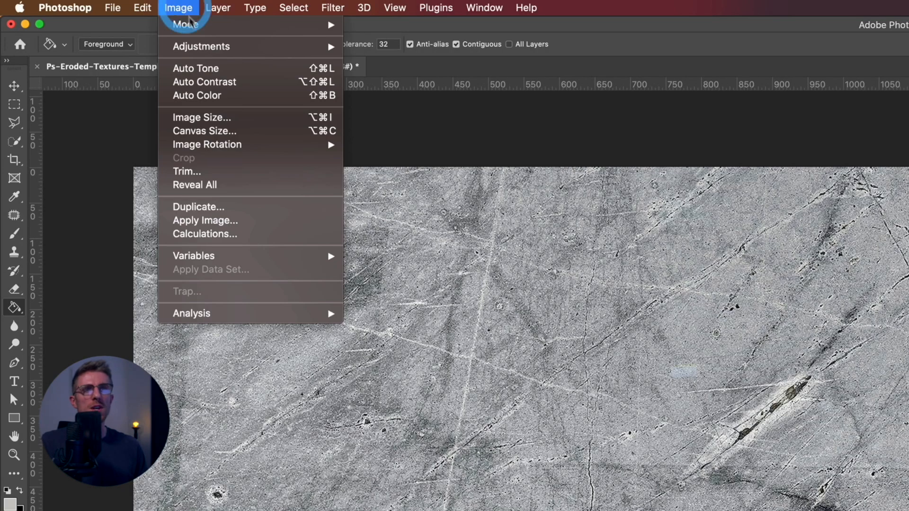
mouse_move(210, 46)
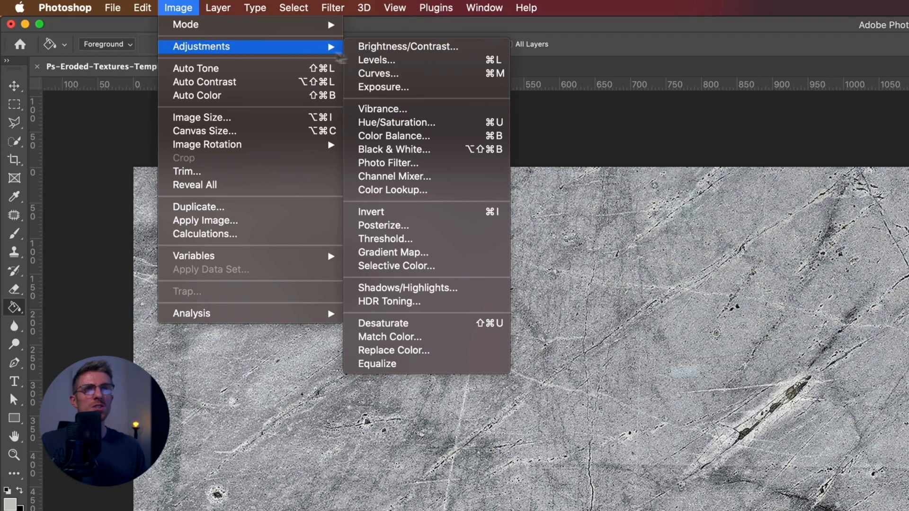
left_click(381, 323)
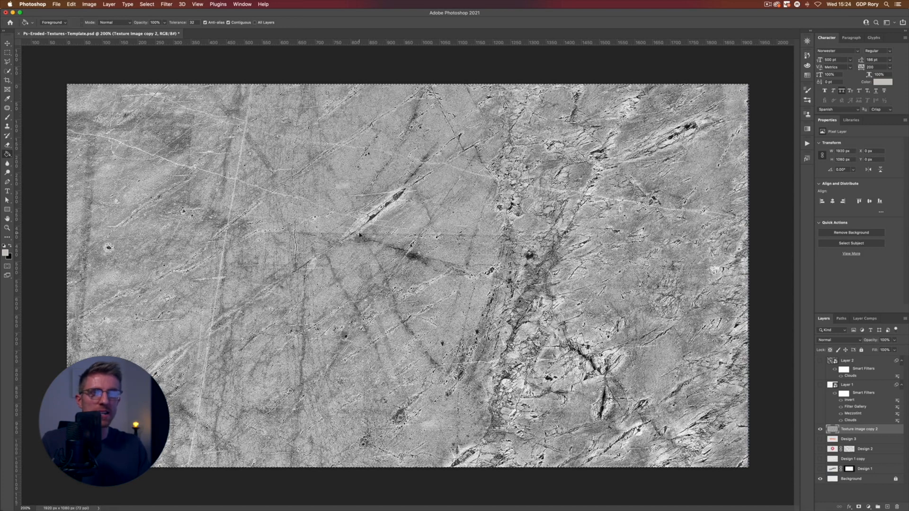
Copy the entire rock texture, hide its layer, and make the Design 3 layer active and visible
key("super+a")
key("super+c")
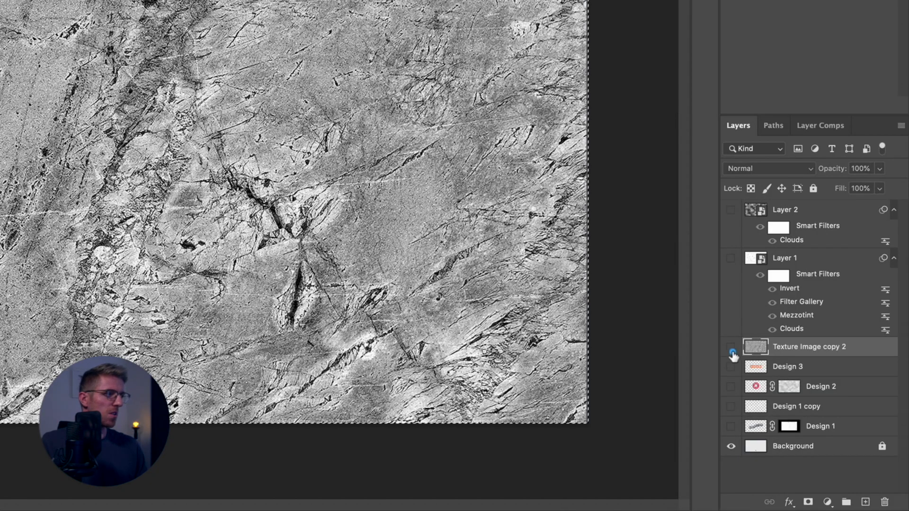
left_click(731, 348)
left_click(788, 368)
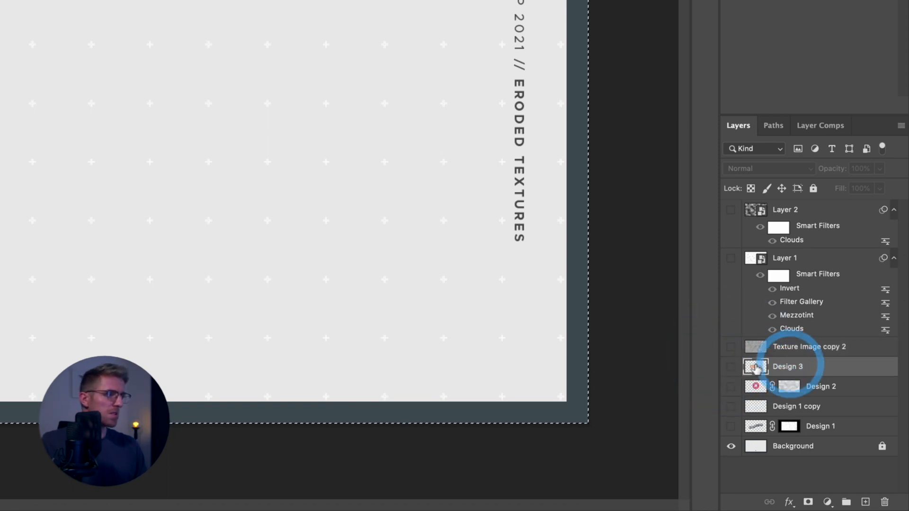
left_click(731, 367)
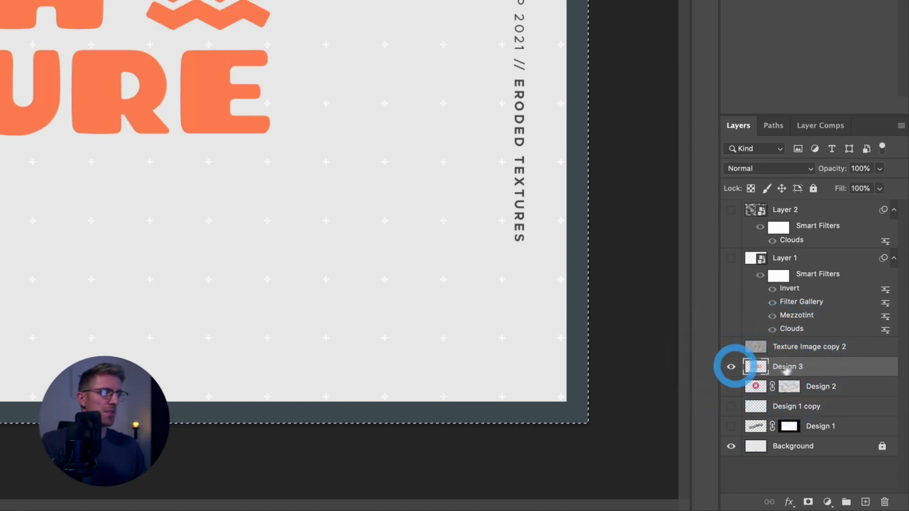
Add a layer mask to Design 3, paste the copied rock texture into it, and return to the artwork to inspect the effect
left_click(807, 502)
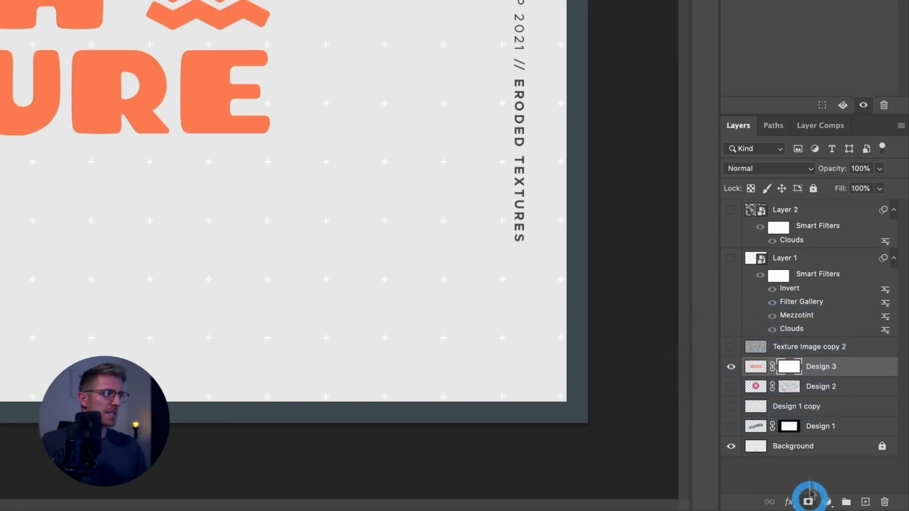
left_click(787, 368, "alt")
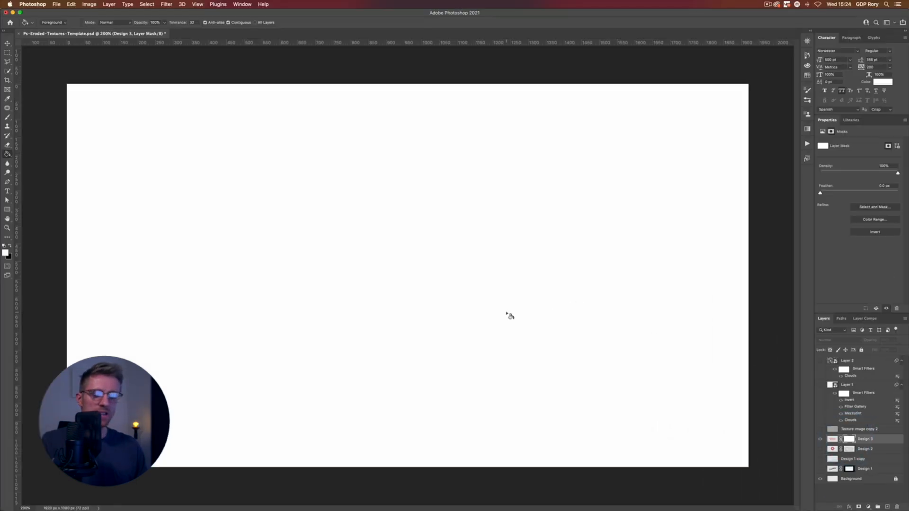
key("super+v")
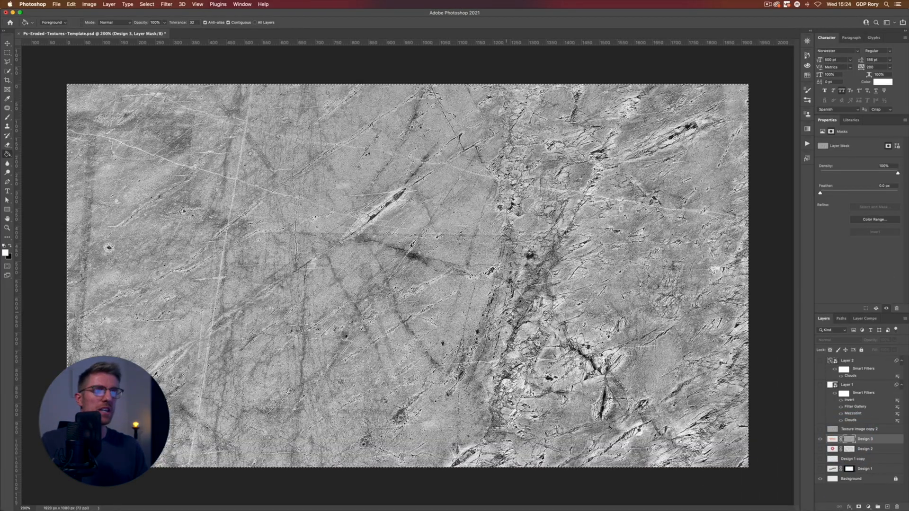
left_click(881, 437)
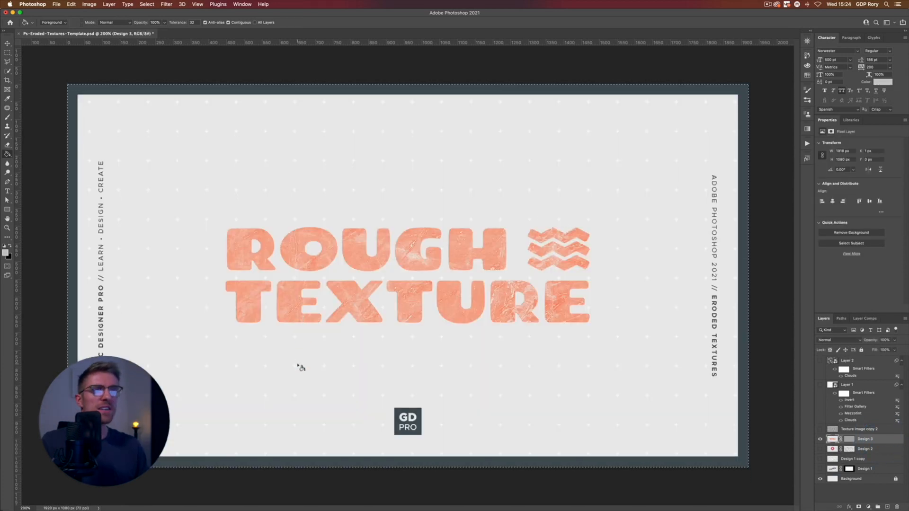
key("super+equal")
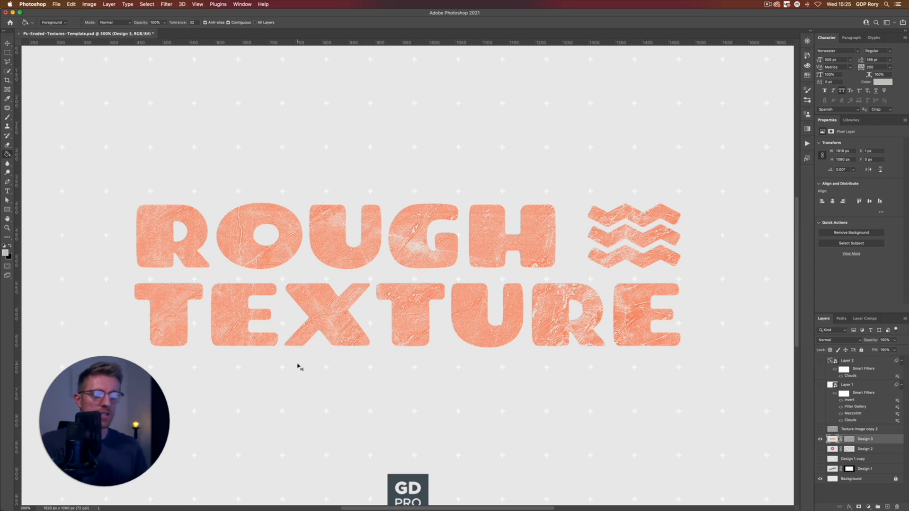
key("super+minus")
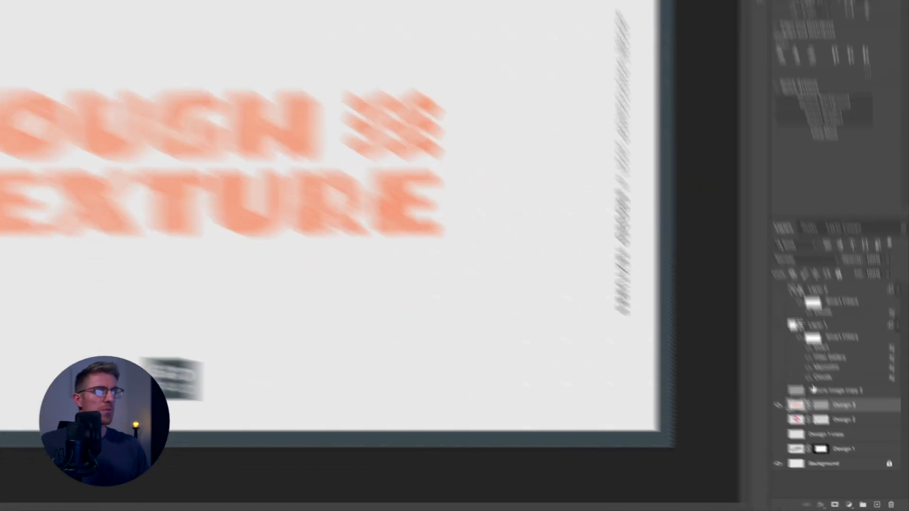
Show the Texture Image copy 2 layer and add a Threshold adjustment layer above it
left_click(806, 391)
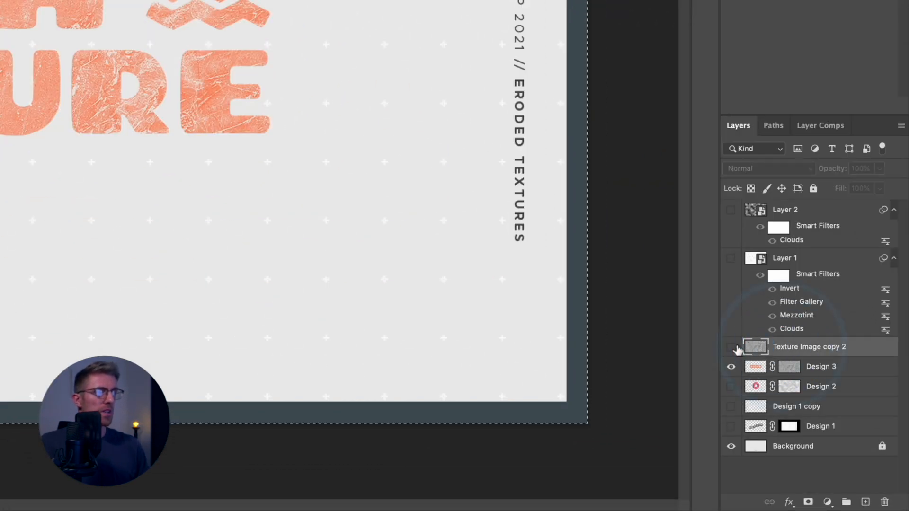
left_click(731, 347)
left_click(864, 349)
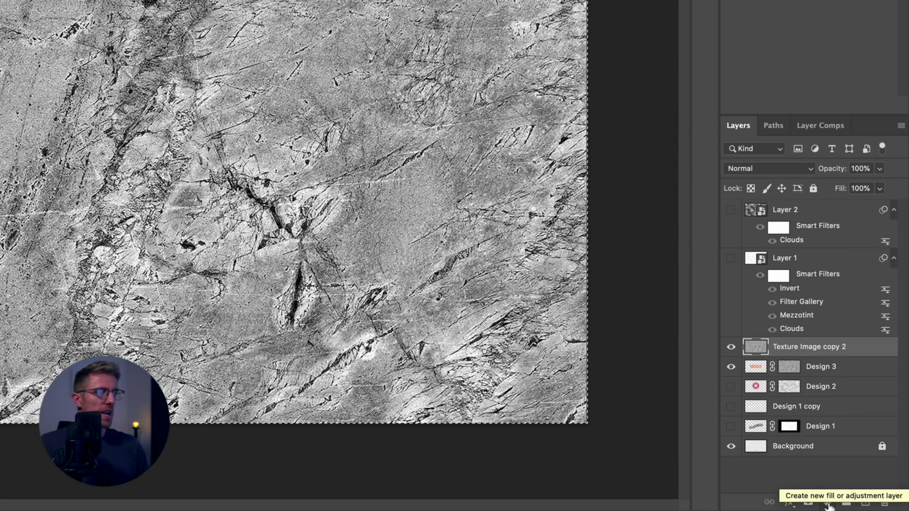
left_click(827, 502)
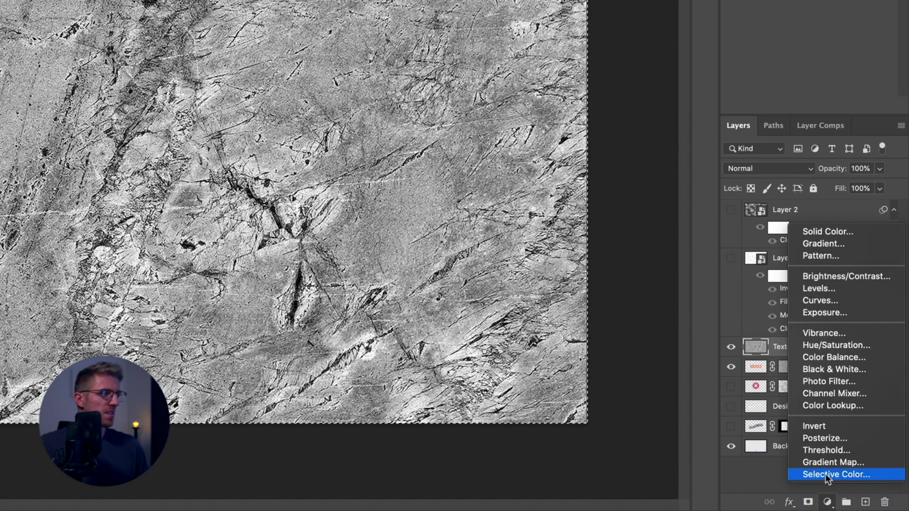
left_click(824, 450)
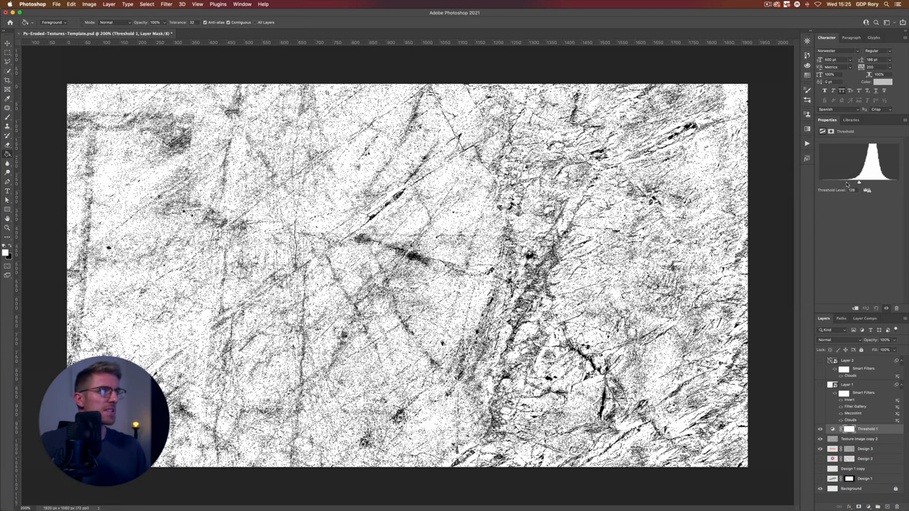
Try different threshold levels on the rock texture and settle on about 117
left_click_drag(858, 183, 861, 182)
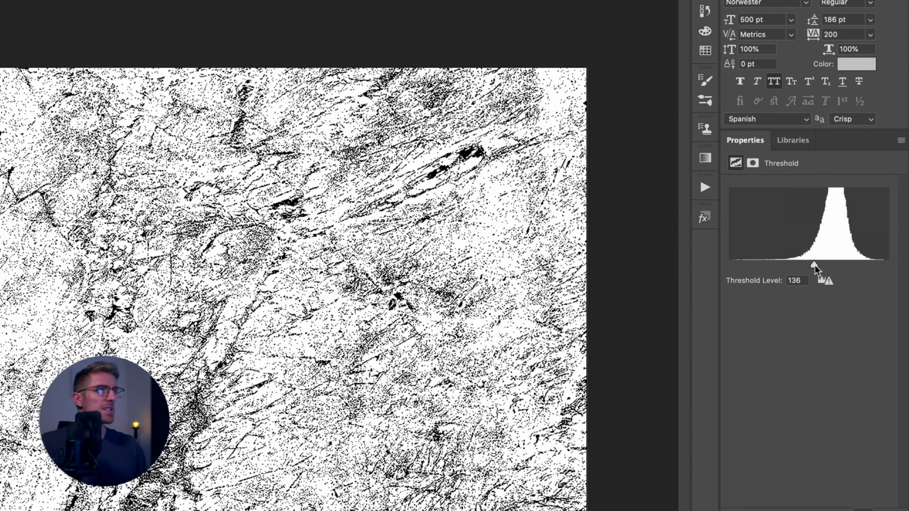
mouse_move(814, 265)
left_mouse_down()
mouse_move(826, 261)
mouse_move(802, 263)
left_mouse_up()
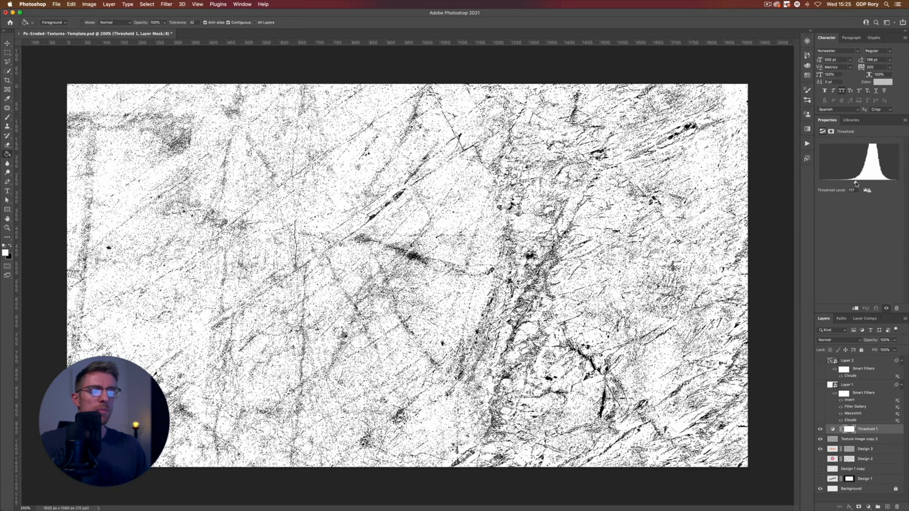
left_click(854, 183)
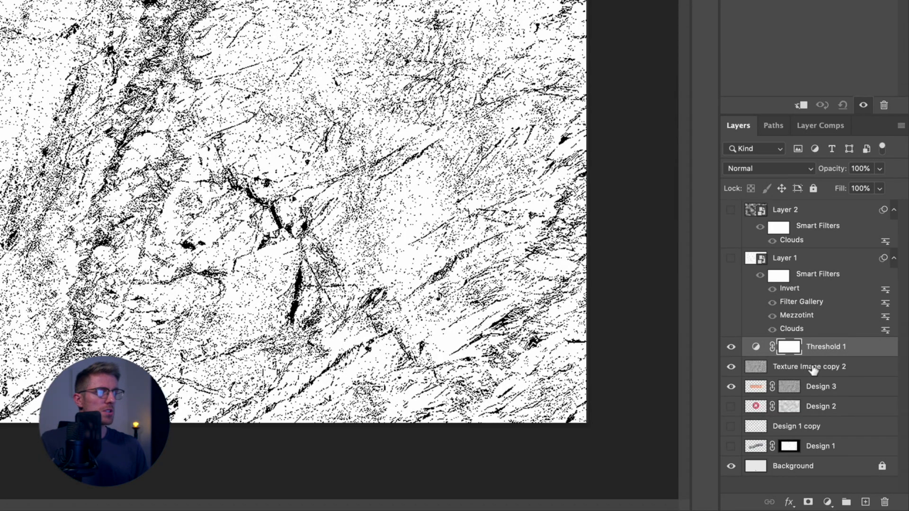
Merge the Threshold adjustment with Texture Image copy 2, copy the entire merged texture, and hide its layer
left_click(812, 367, "shift")
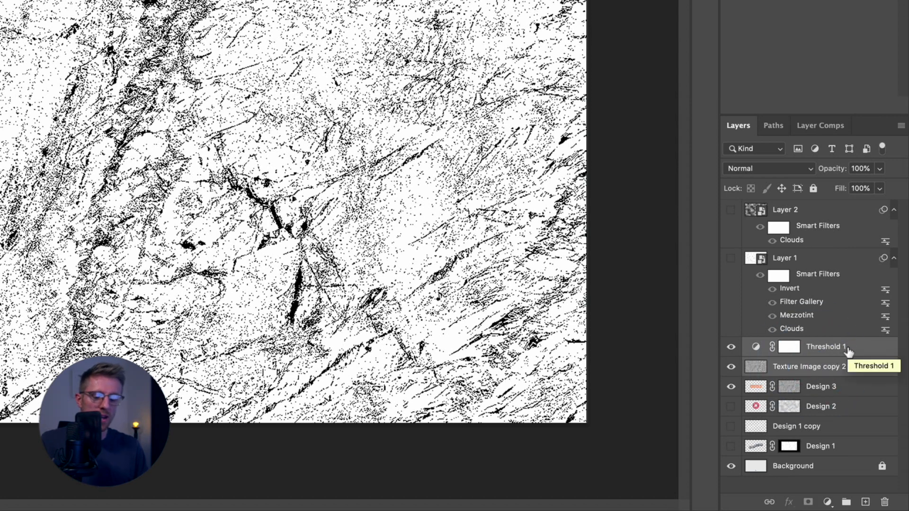
key("super+e")
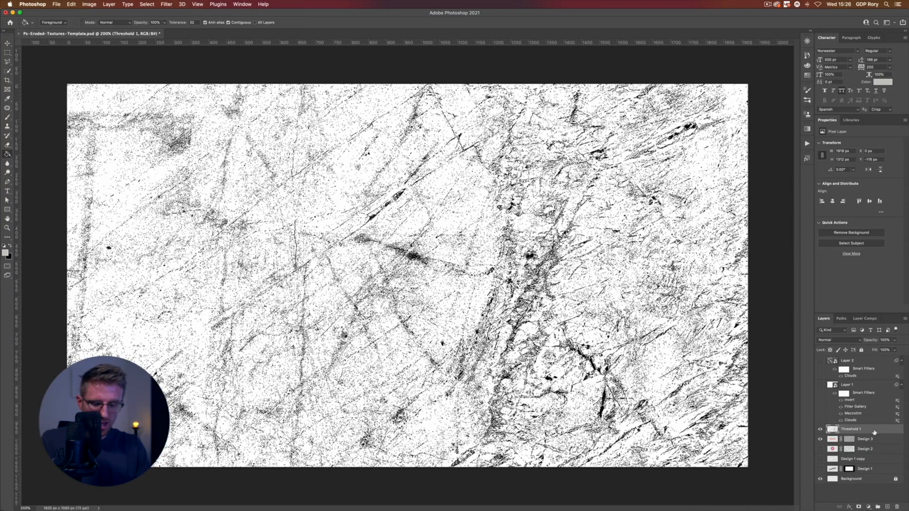
key("super+c")
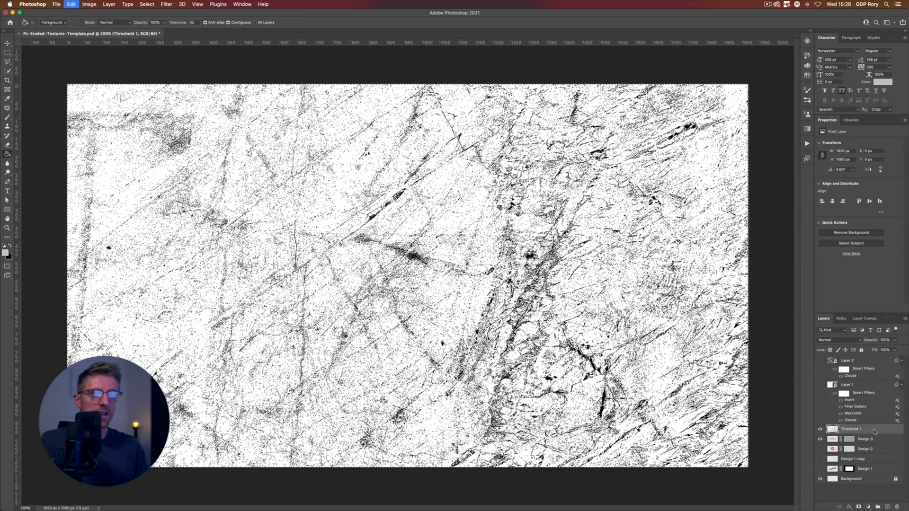
left_click(820, 429)
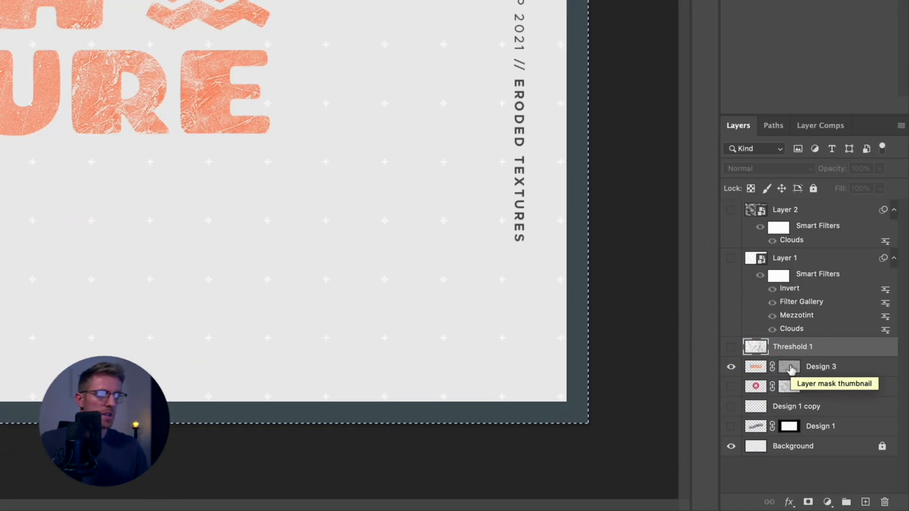
Replace the contents of Design 3's layer mask with the copied threshold texture and return to the artwork
left_click(788, 367, "alt")
key("super+v")
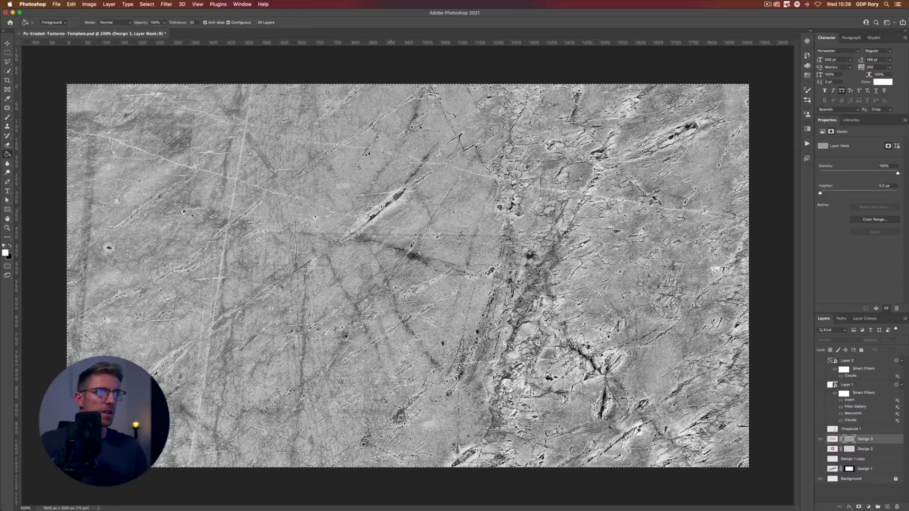
left_click(426, 351)
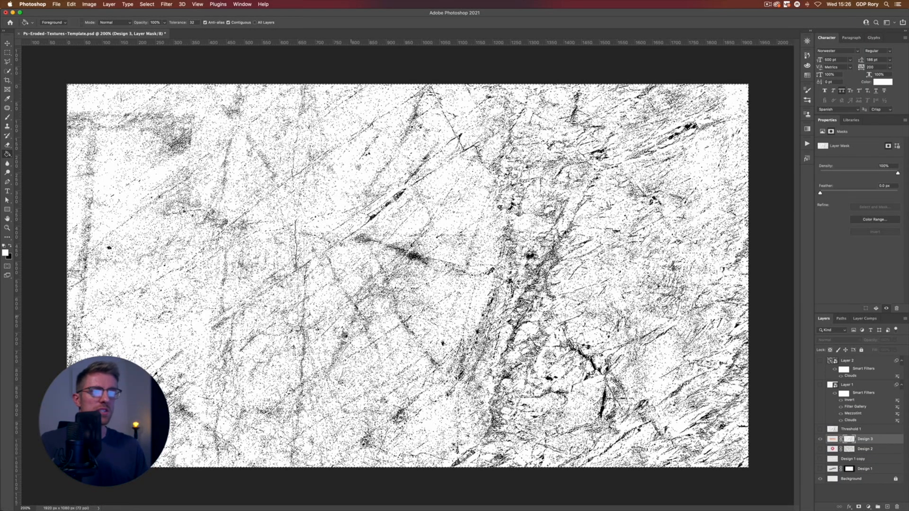
left_click(886, 439)
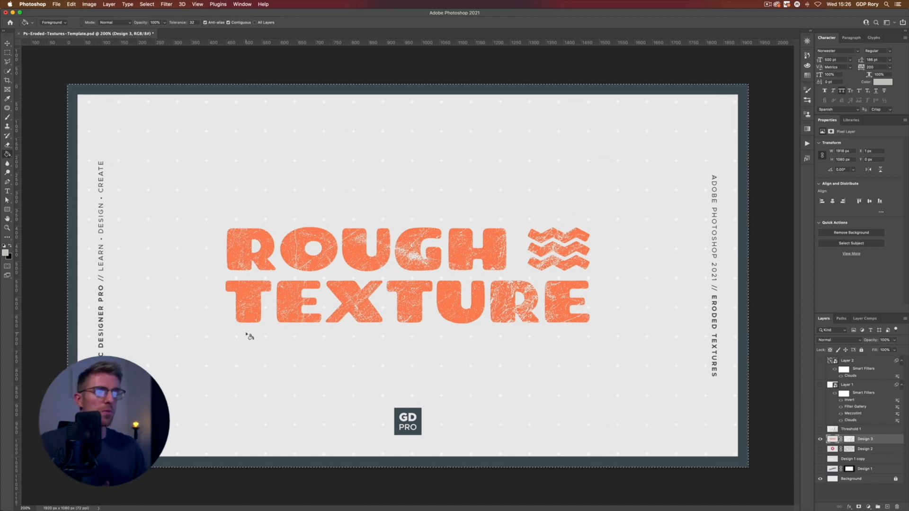
Duplicate the Design 3 artwork without its mask and give the copy a white Inner Glow with 100% noise, 75% choke and 8 px size
key("super+equal")
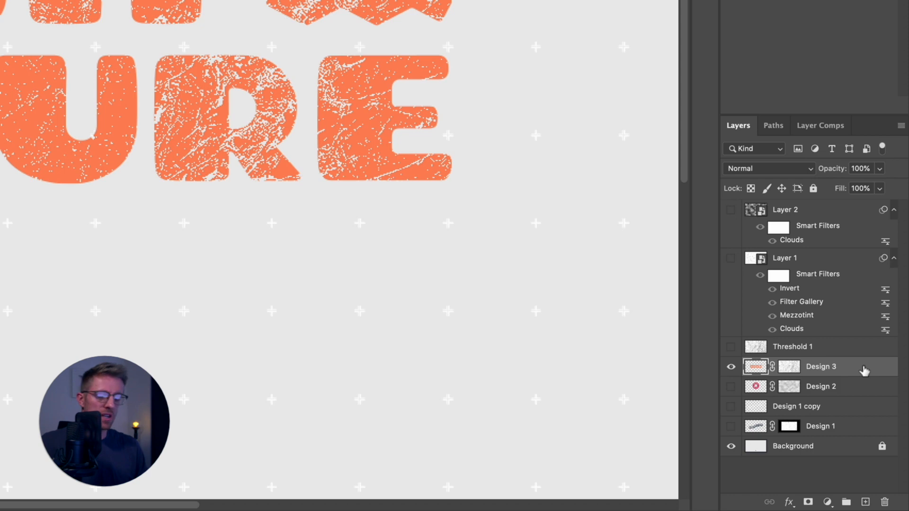
key("super+j")
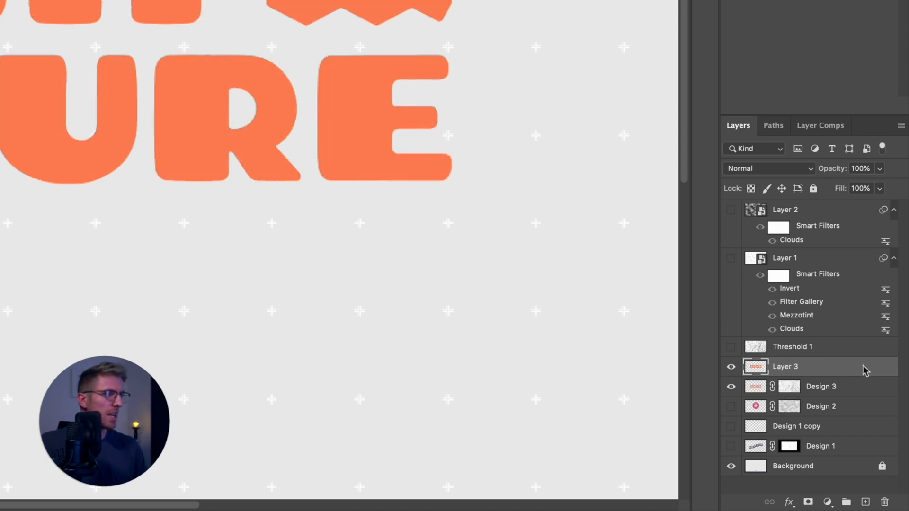
double_click(864, 371)
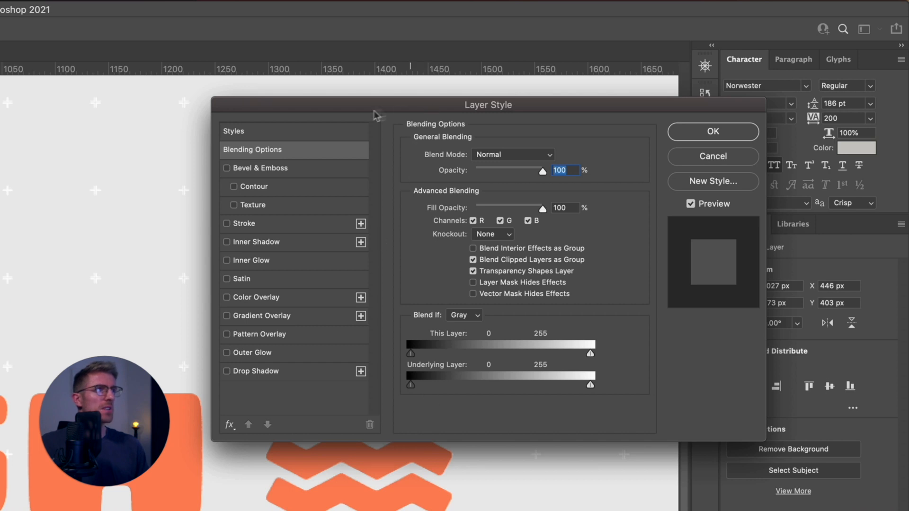
left_click(238, 261)
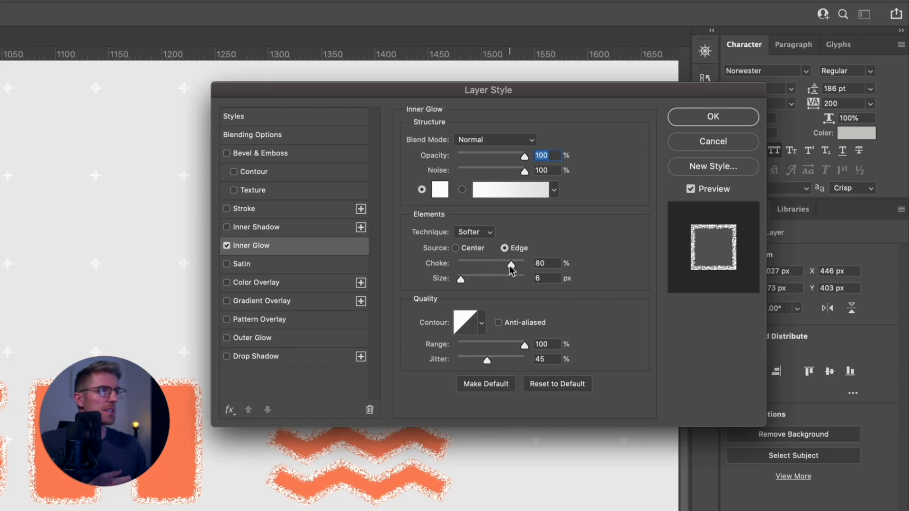
left_click_drag(509, 265, 462, 280)
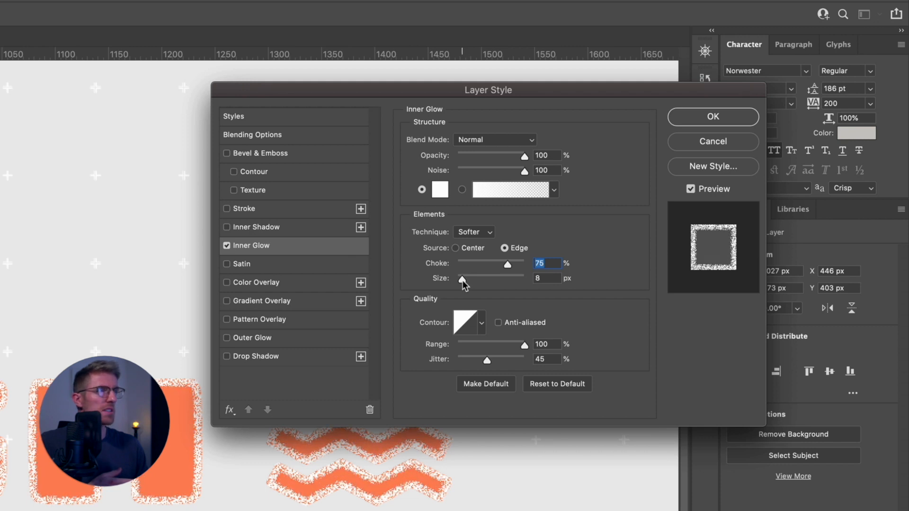
left_click(462, 280)
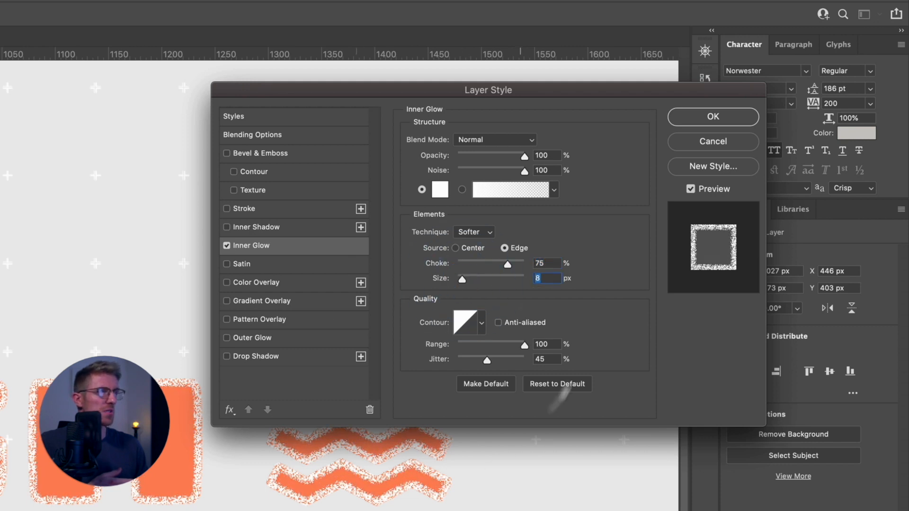
left_click(691, 122)
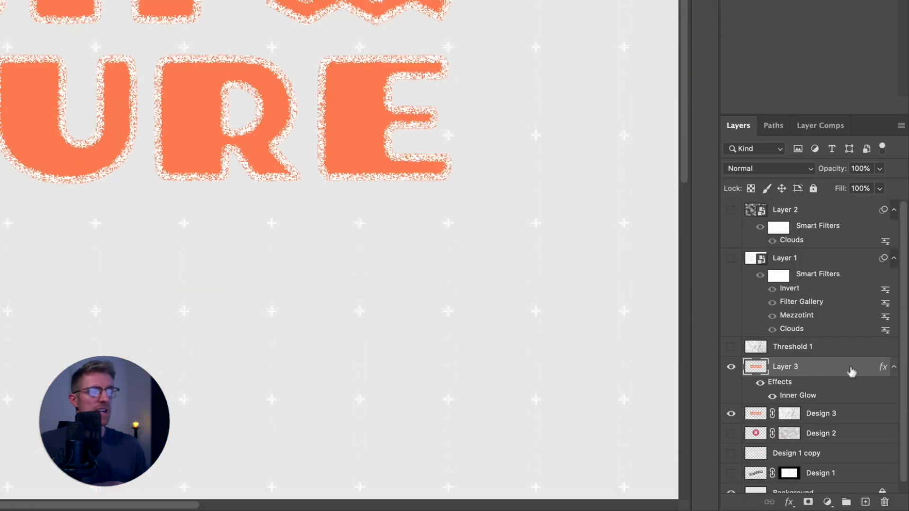
Reduce Layer 3's fill to 0% so only the glow remains, and rasterize its layer style
left_click(880, 190)
left_click_drag(881, 206, 774, 209)
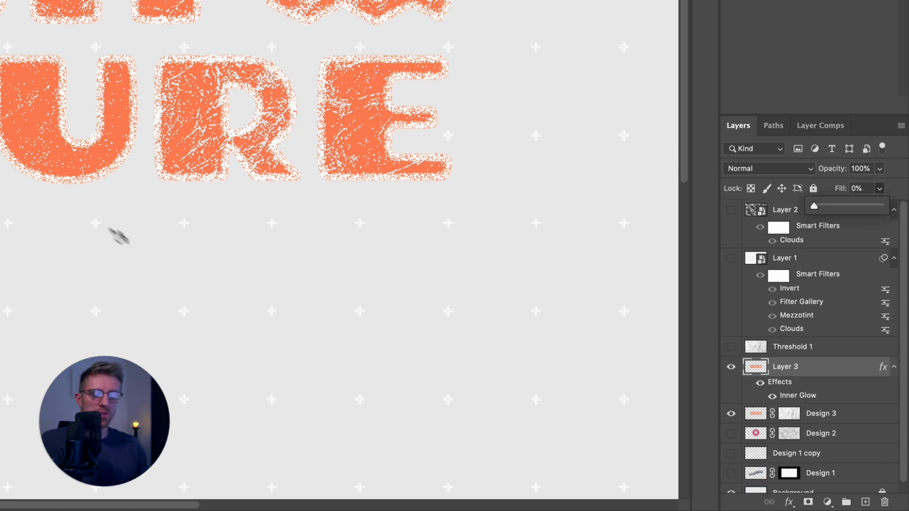
right_click(822, 371)
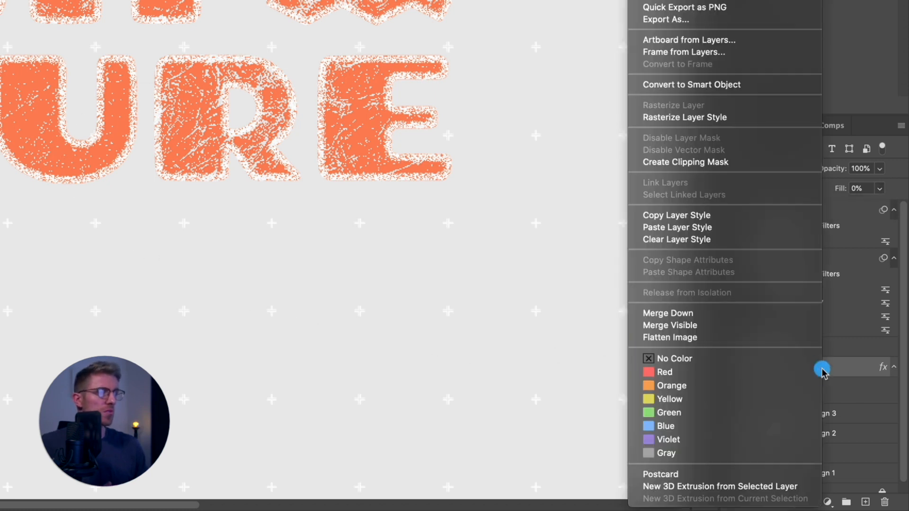
left_click(703, 118)
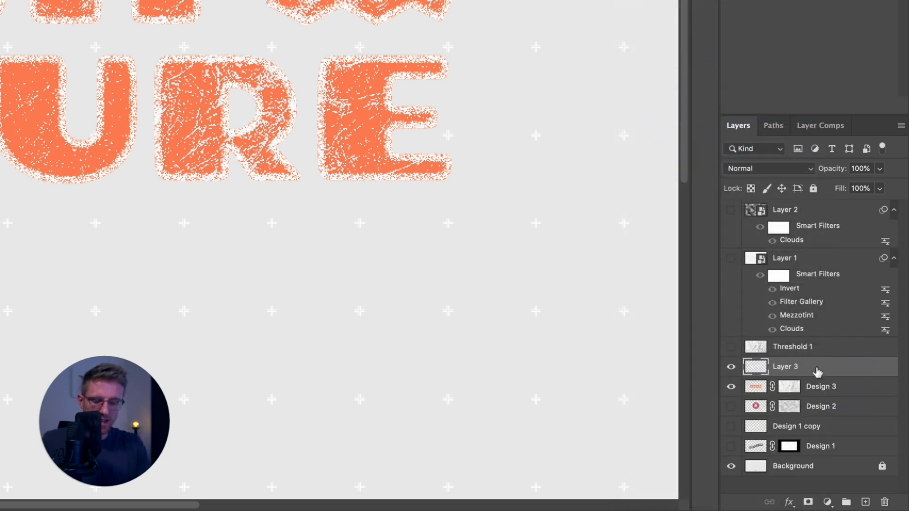
Paste the rasterized edge texture into Design 3's layer mask, clear the selection, and return to the artwork with Layer 3 hidden
left_click(789, 390, "alt")
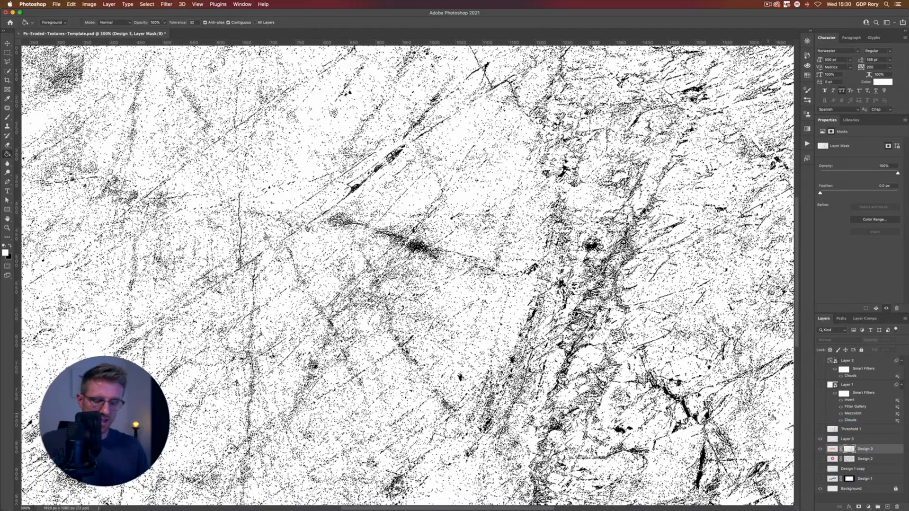
key("super+v")
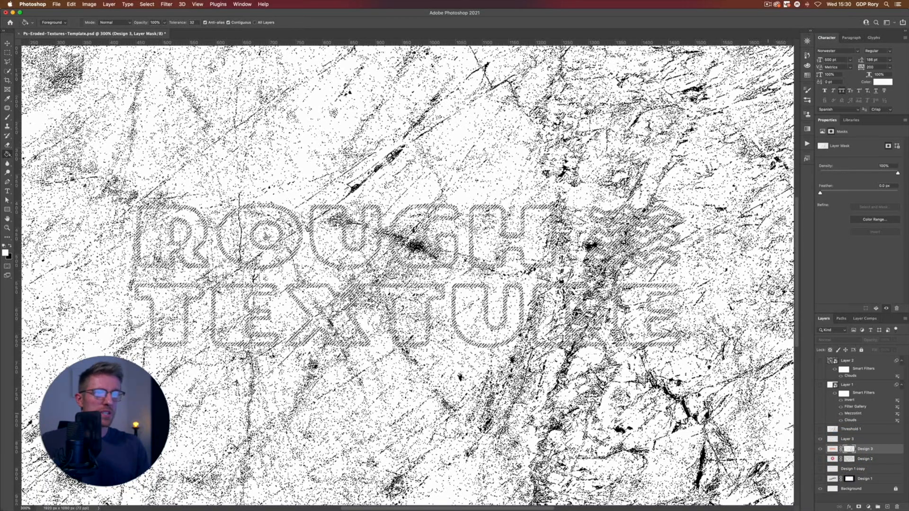
key("super+d")
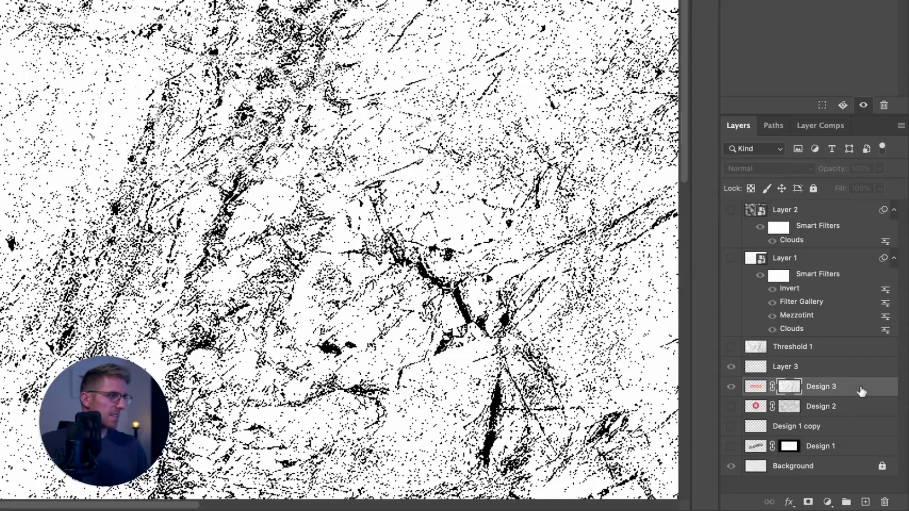
left_click(860, 391)
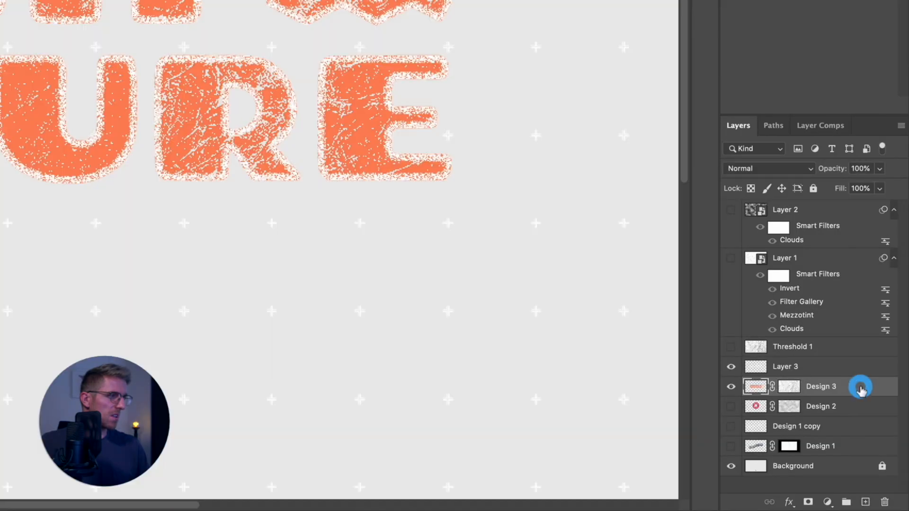
left_click(732, 368)
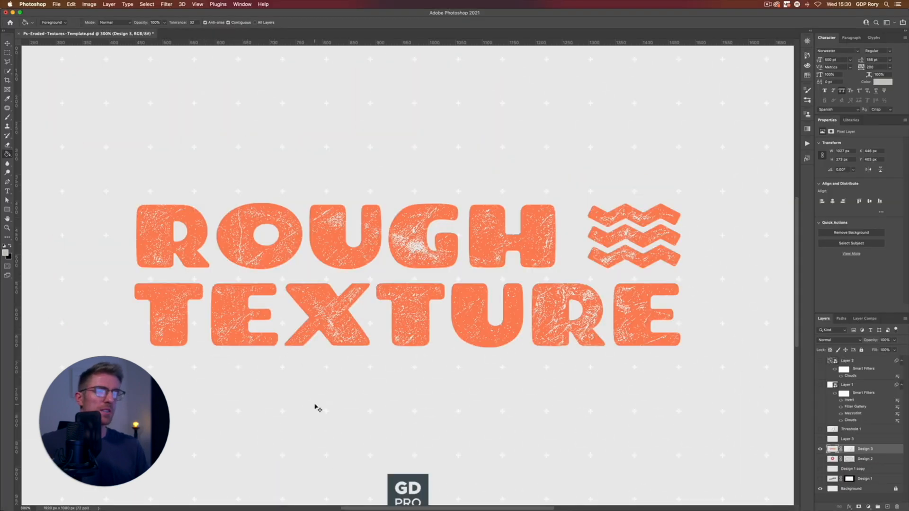
Examine the eroded texture on the ROUGH TEXTURE lettering both close up and across the whole artwork
key("super+equal")
key("super+equal")
key("super+equal")
key("super+equal")
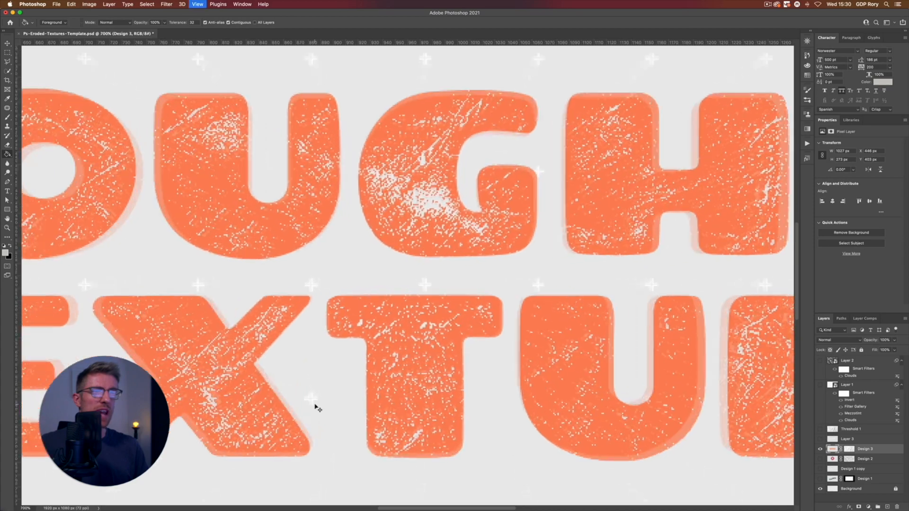
key("super+equal")
key("super+equal")
key("super+minus")
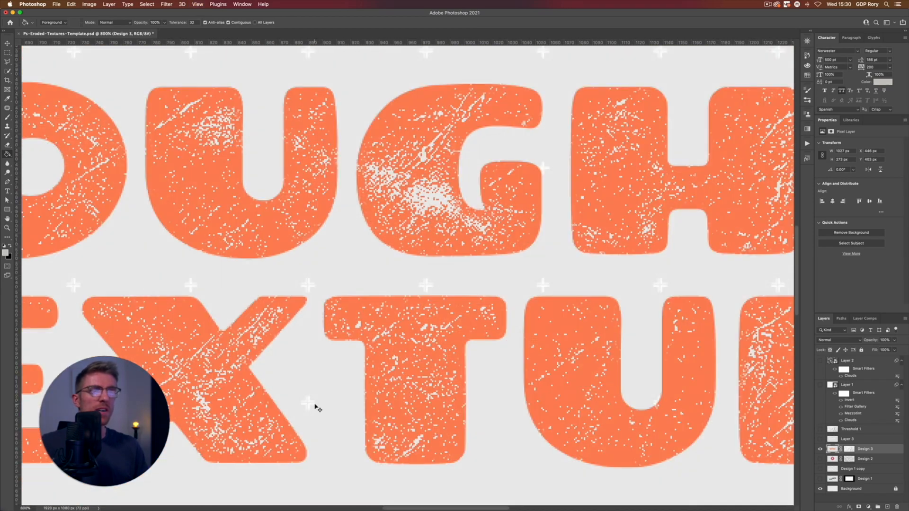
key("super+equal")
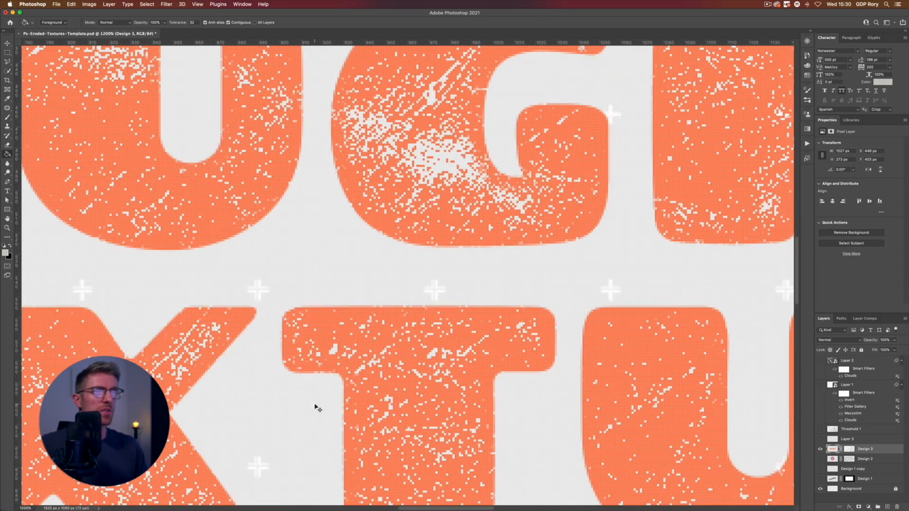
key("super+minus")
key("super+minus")
key("super+minus")
key("super+minus")
key("super+minus")
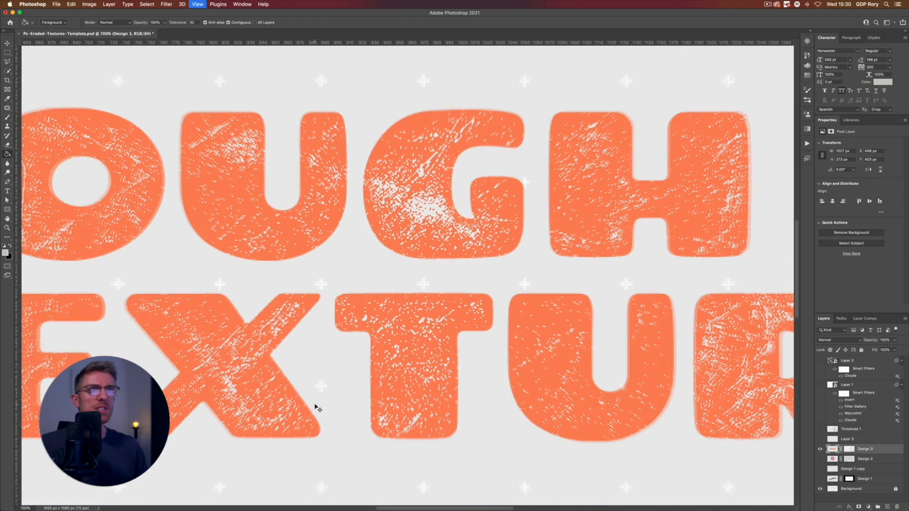
key("super+minus")
key("super+minus")
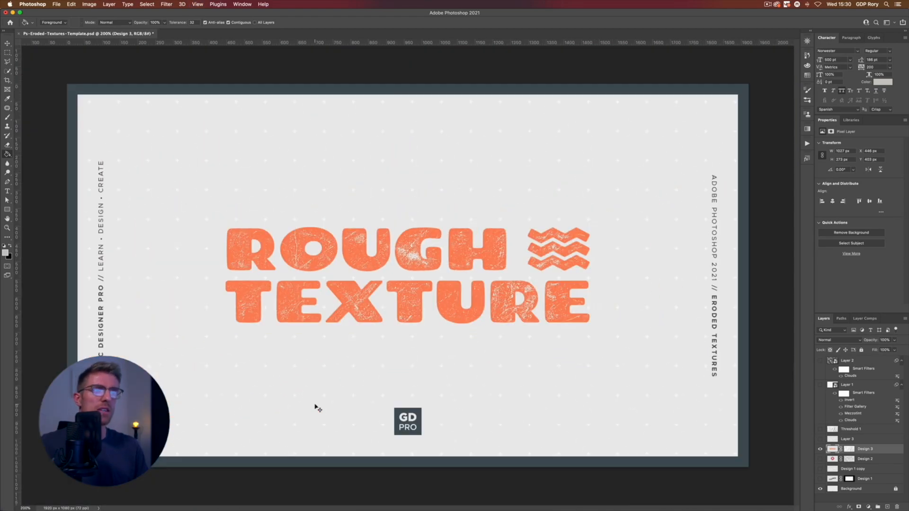
key("super+minus")
key("super+equal")
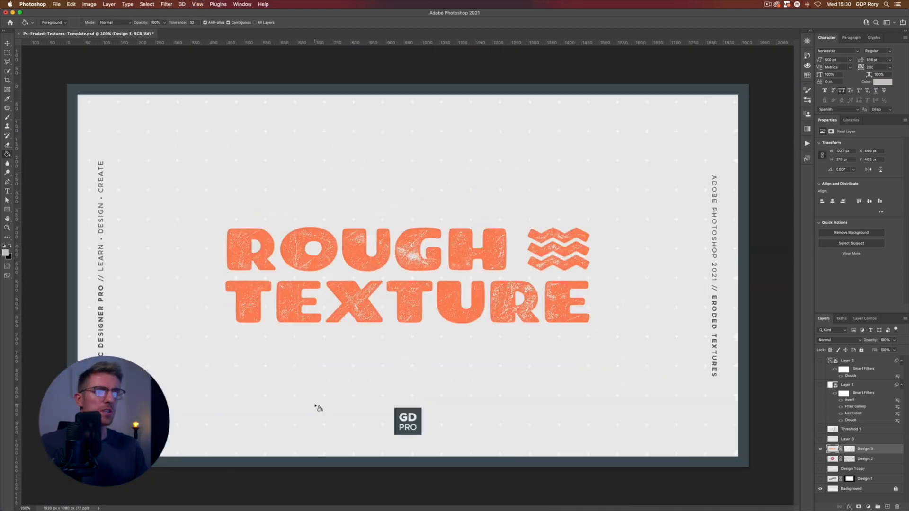